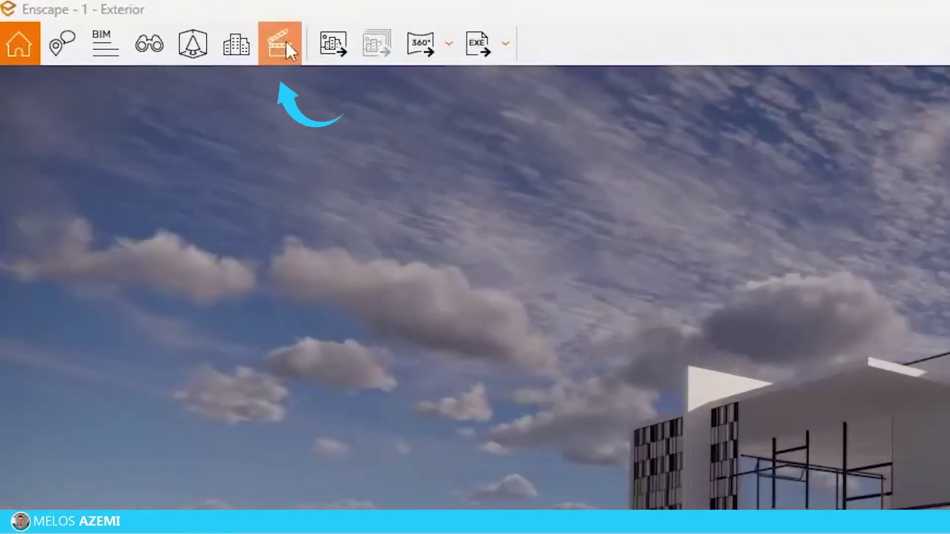
Create a view named View 16:9, linked to Custom Preset and saving the Enscape sun position.
{"action": "left_click", "coordinate": [286, 44]}
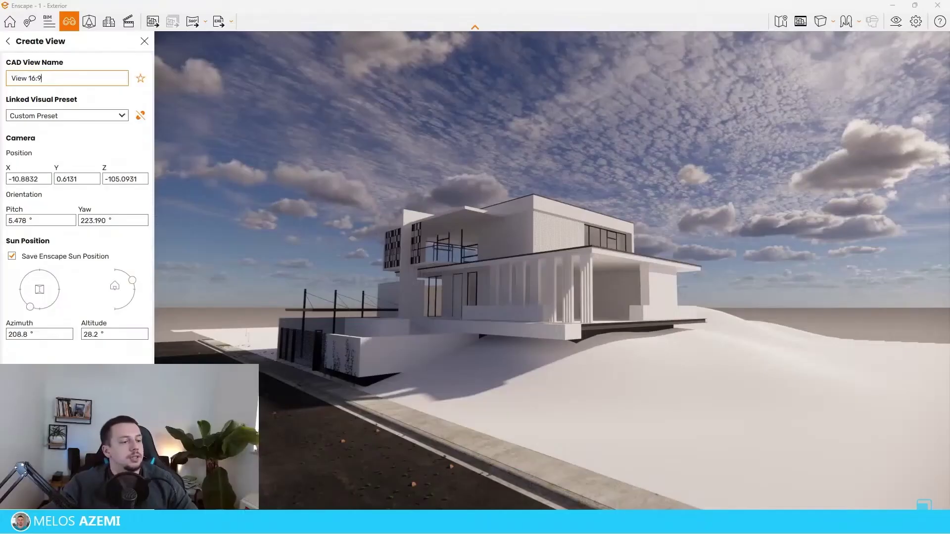
{"action": "left_click", "coordinate": [77, 497]}
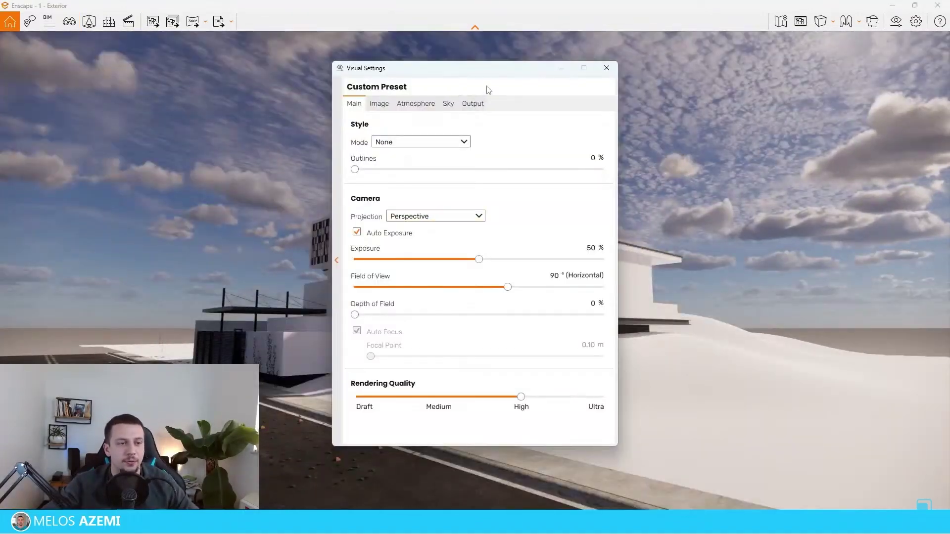
Try the Two-Point camera projection, return it to Perspective and examine the house facade up close and from farther back.
{"action": "left_click_drag", "start_coordinate": [487, 89], "coordinate": [756, 55]}
{"action": "left_click", "coordinate": [723, 225]}
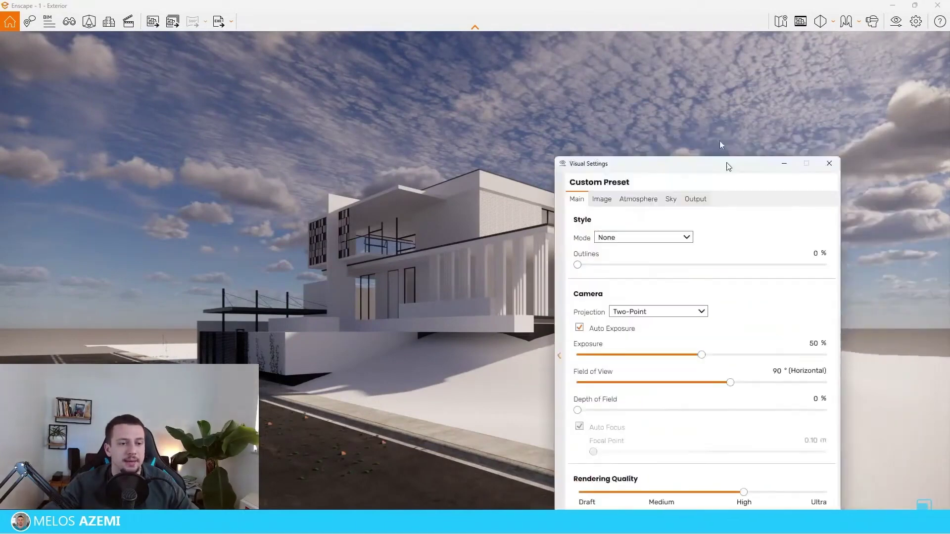
{"action": "left_click", "coordinate": [708, 200]}
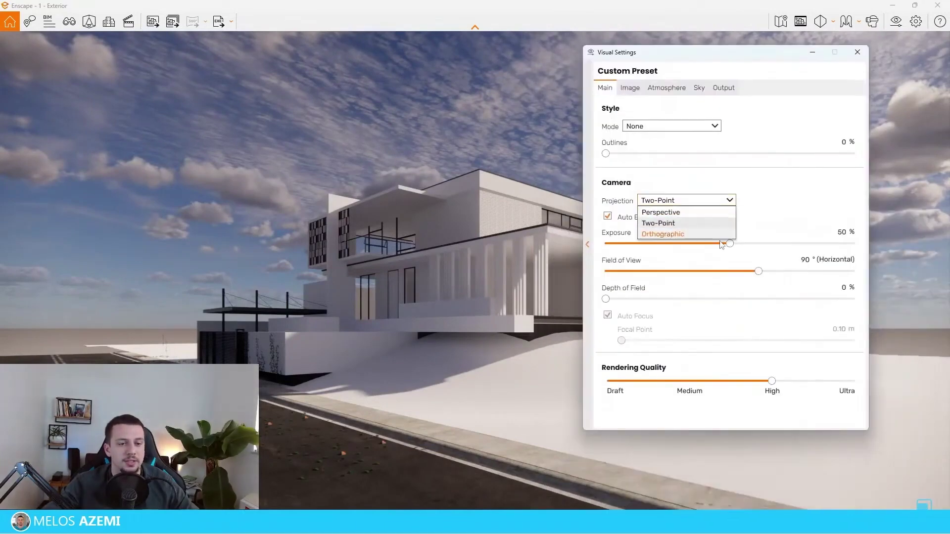
{"action": "left_click", "coordinate": [711, 212]}
{"action": "left_click", "coordinate": [813, 52]}
{"action": "key", "text": "w"}
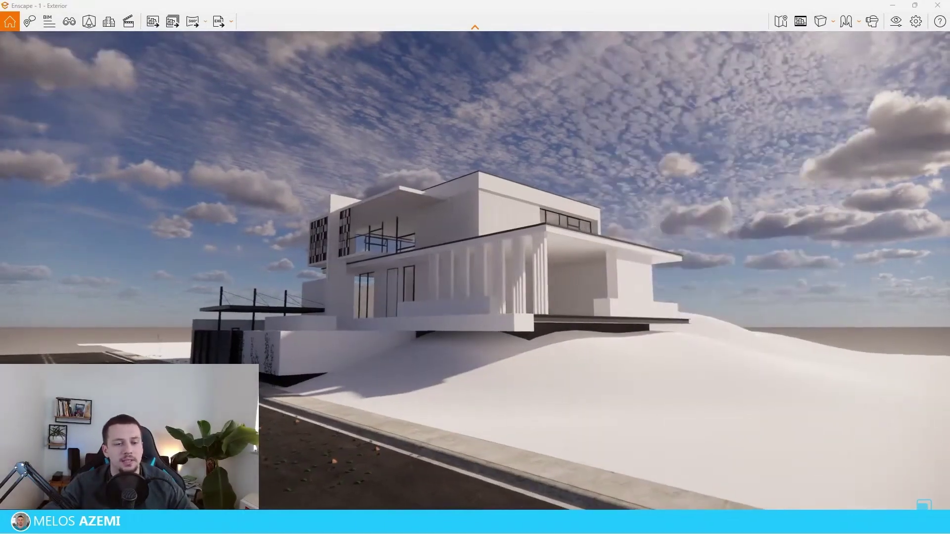
{"action": "key", "text": "w"}
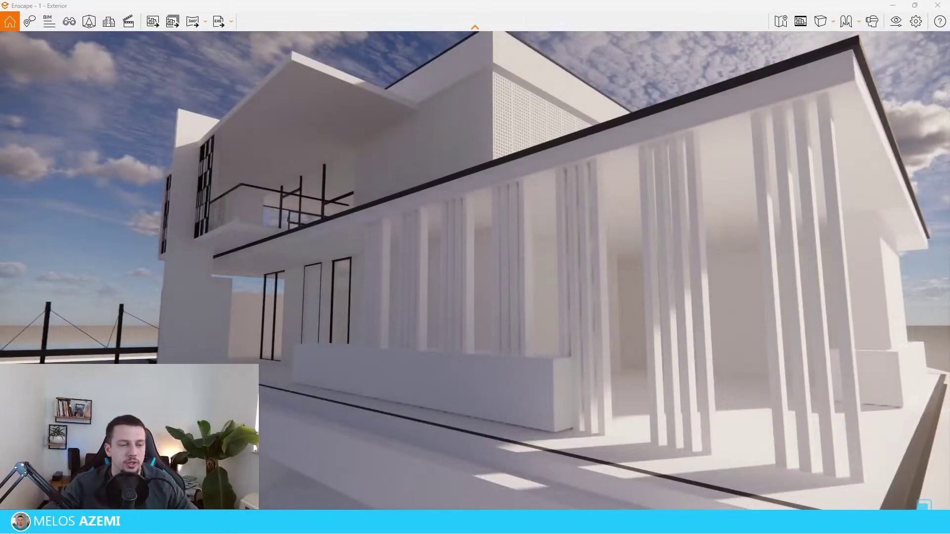
{"action": "key", "text": "s"}
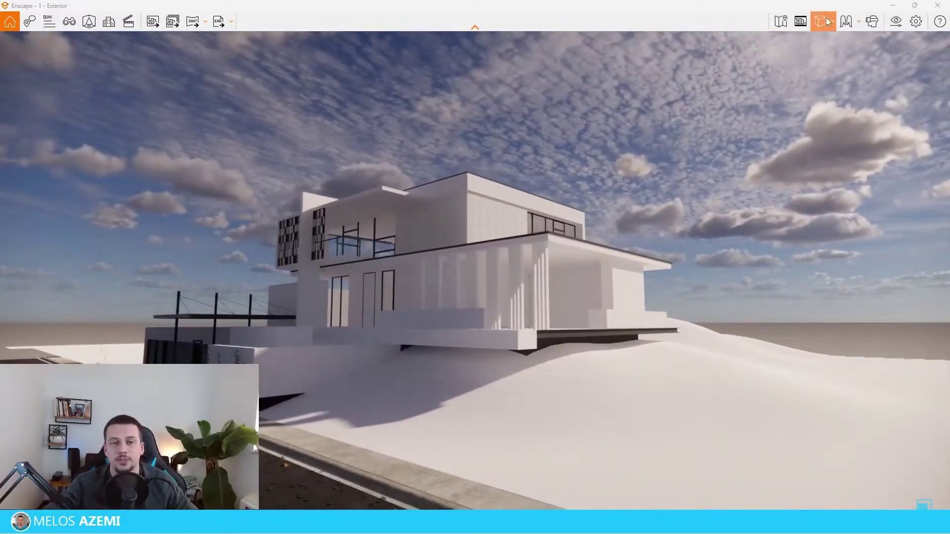
Switch the camera projection to Two-Point and examine the house's vertical lines up close, from a distance and from above.
{"action": "left_click", "coordinate": [865, 59]}
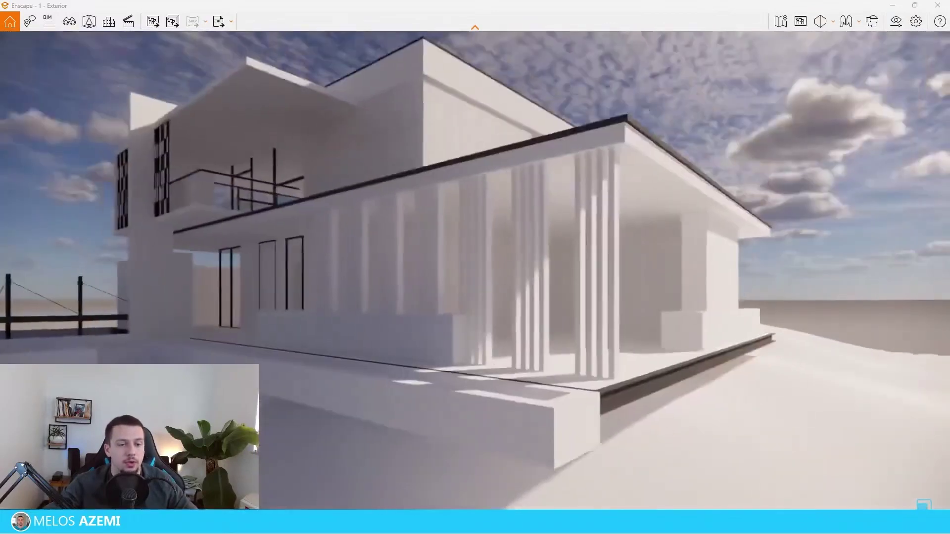
{"action": "key", "text": "w"}
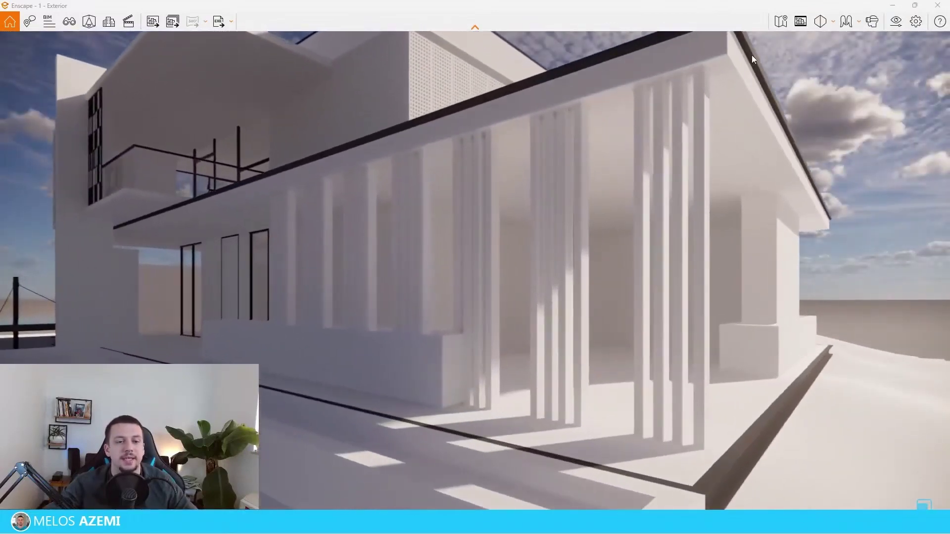
{"action": "key", "text": "s"}
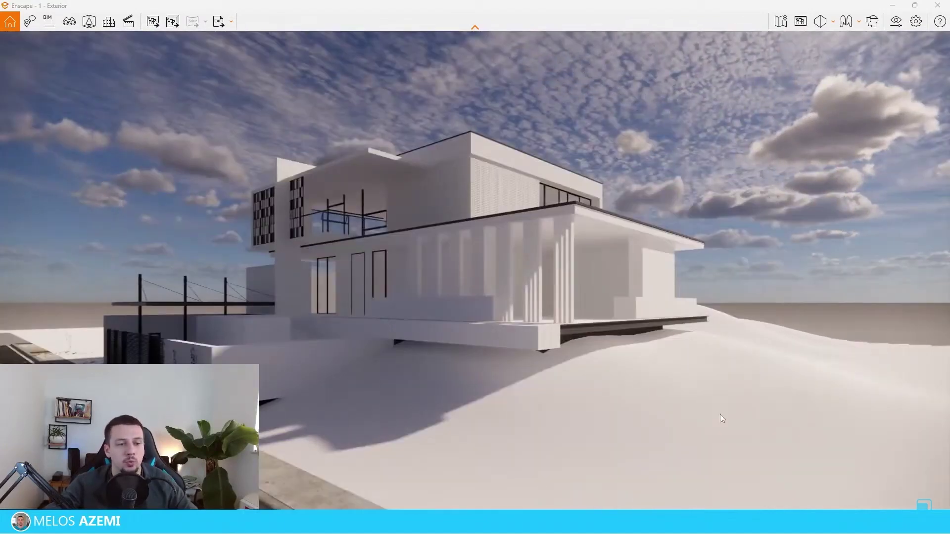
{"action": "right_click_drag", "start_coordinate": [548, 391], "coordinate": [547, 470]}
{"action": "right_click_drag", "start_coordinate": [632, 337], "coordinate": [632, 404]}
{"action": "left_click_drag", "start_coordinate": [632, 405], "coordinate": [632, 331]}
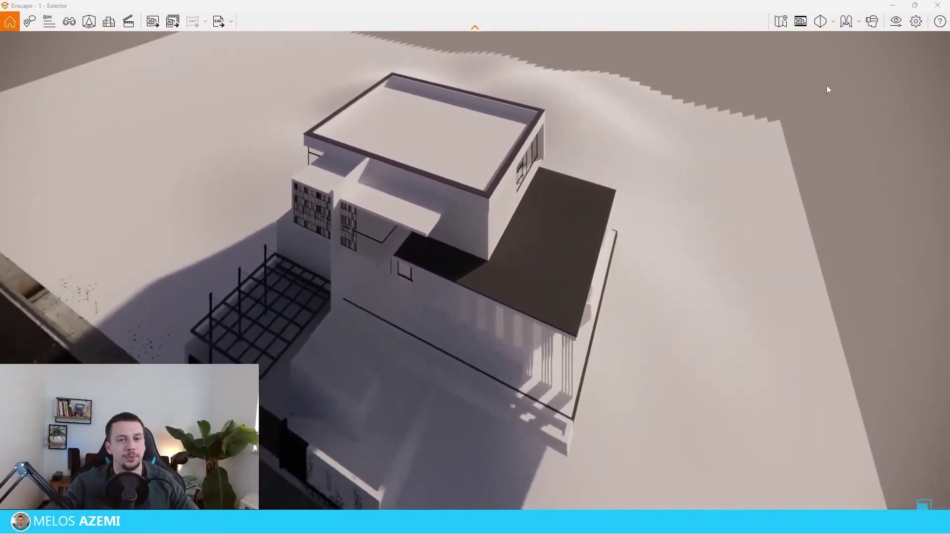
Switch the camera to Perspective and examine the house and its site from above.
{"action": "mouse_move", "coordinate": [822, 25]}
{"action": "left_click", "coordinate": [840, 44]}
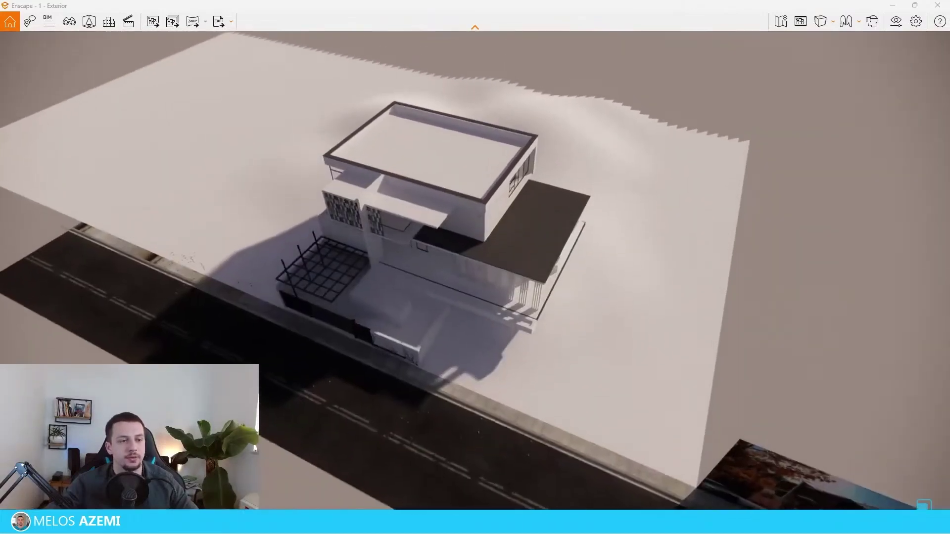
{"action": "scroll", "coordinate": [476, 270], "scroll_direction": "down", "scroll_amount": 3}
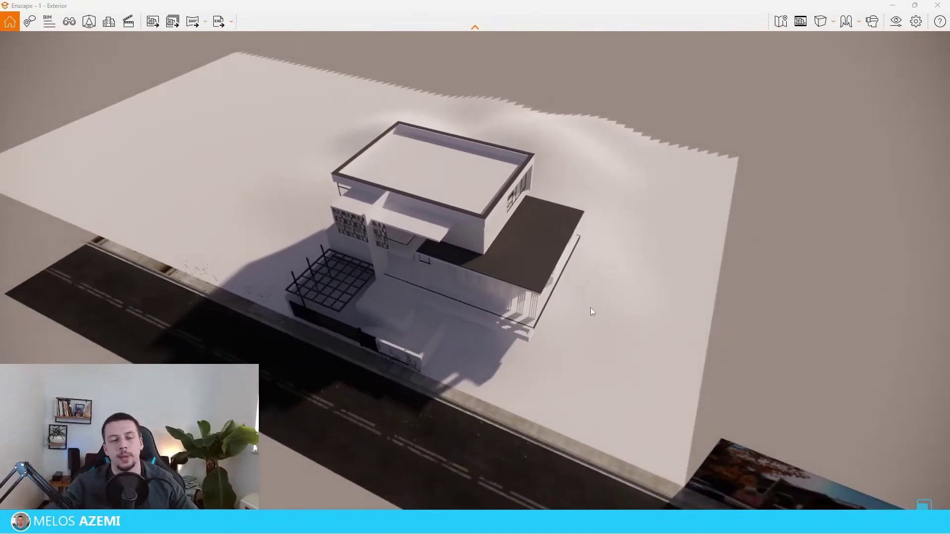
{"action": "scroll", "coordinate": [590, 308], "scroll_direction": "up", "scroll_amount": 3}
{"action": "key", "text": "q"}
{"action": "scroll", "coordinate": [712, 90], "scroll_direction": "up", "scroll_amount": 2}
{"action": "scroll", "coordinate": [712, 90], "scroll_direction": "down", "scroll_amount": 3}
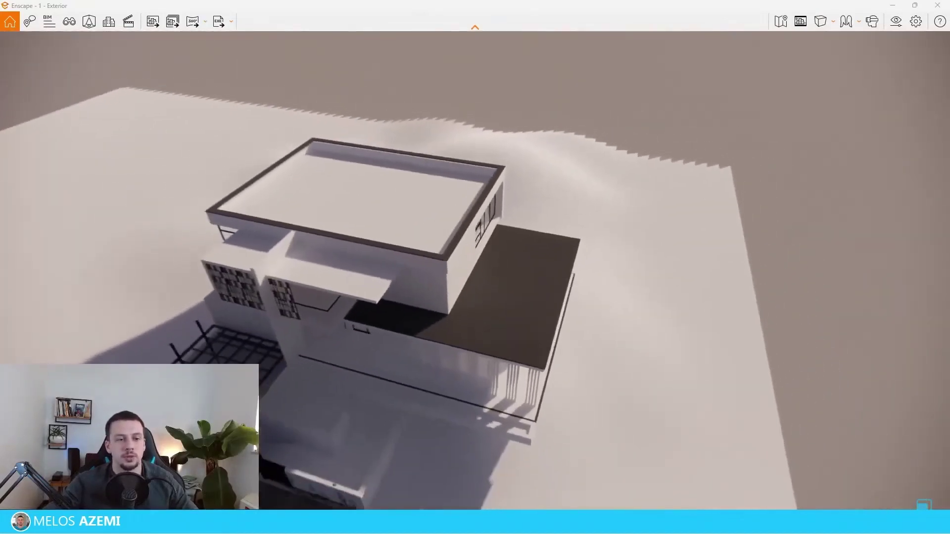
{"action": "scroll", "coordinate": [712, 90], "scroll_direction": "up", "scroll_amount": 2}
{"action": "key", "text": "q"}
{"action": "key", "text": "w"}
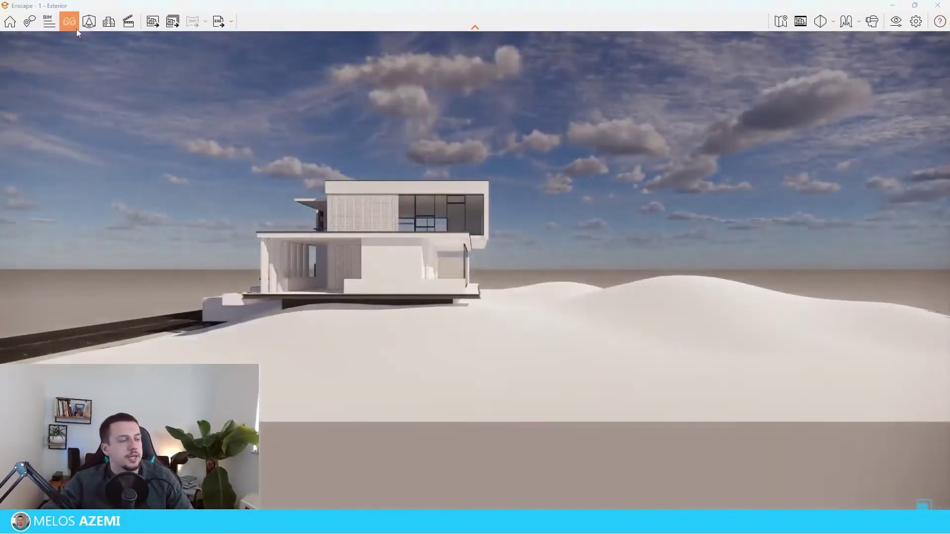
Load the saved View 16:9 and narrow the camera's field of view below 90° in the Visual Settings.
{"action": "left_click", "coordinate": [76, 29]}
{"action": "left_click", "coordinate": [64, 151]}
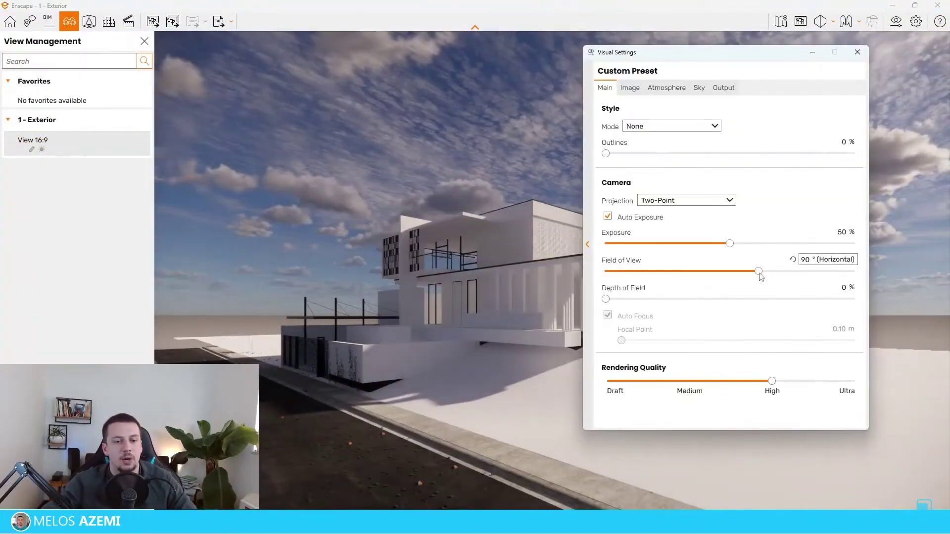
{"action": "mouse_move", "coordinate": [760, 273]}
{"action": "left_mouse_down"}
{"action": "mouse_move", "coordinate": [715, 273]}
{"action": "mouse_move", "coordinate": [784, 273]}
{"action": "mouse_move", "coordinate": [714, 272]}
{"action": "mouse_move", "coordinate": [743, 271]}
{"action": "left_mouse_up"}
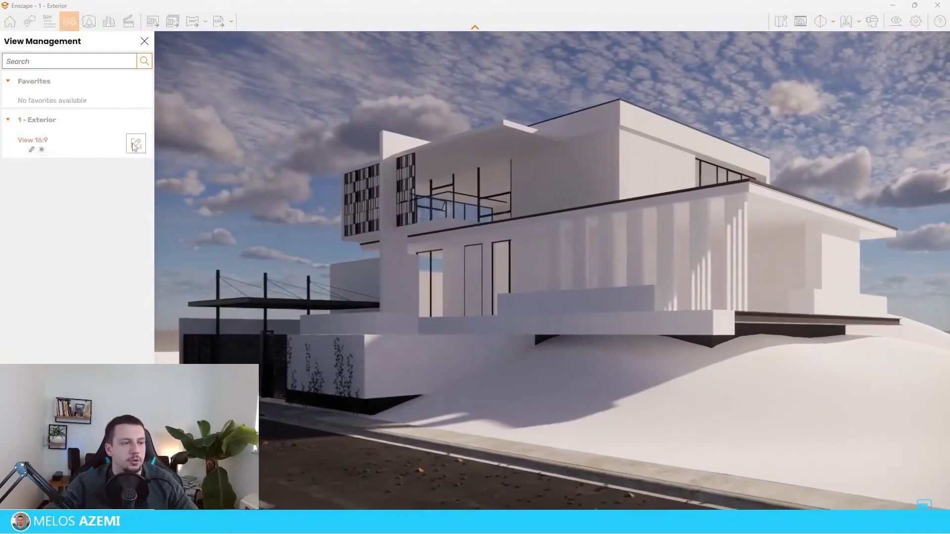
Edit View 16:9 by reframing the camera lower and closer to the house, and close the view management.
{"action": "left_click", "coordinate": [136, 144]}
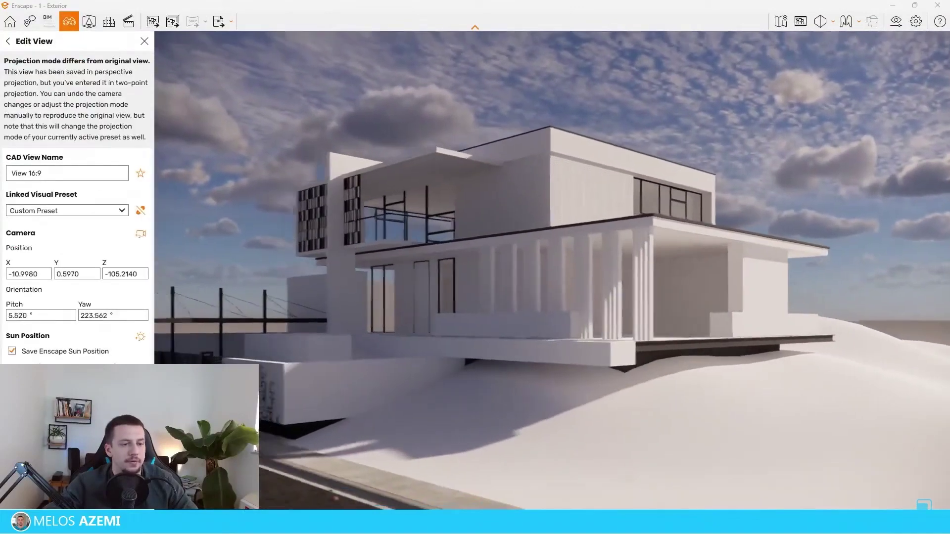
{"action": "key", "text": "w"}
{"action": "key", "text": "a"}
{"action": "key", "text": "s"}
{"action": "key", "text": "w"}
{"action": "key", "text": "s"}
{"action": "key", "text": "w"}
{"action": "key", "text": "e"}
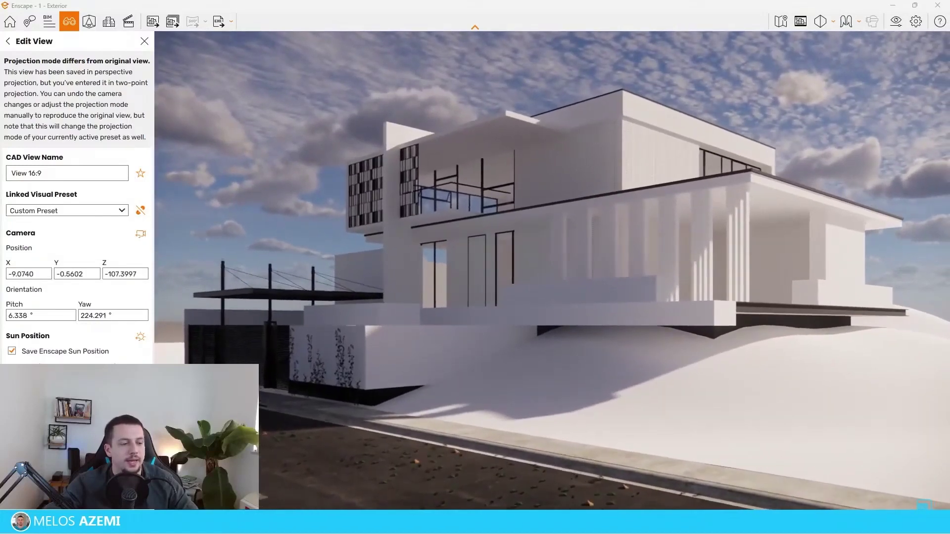
{"action": "key", "text": "Escape"}
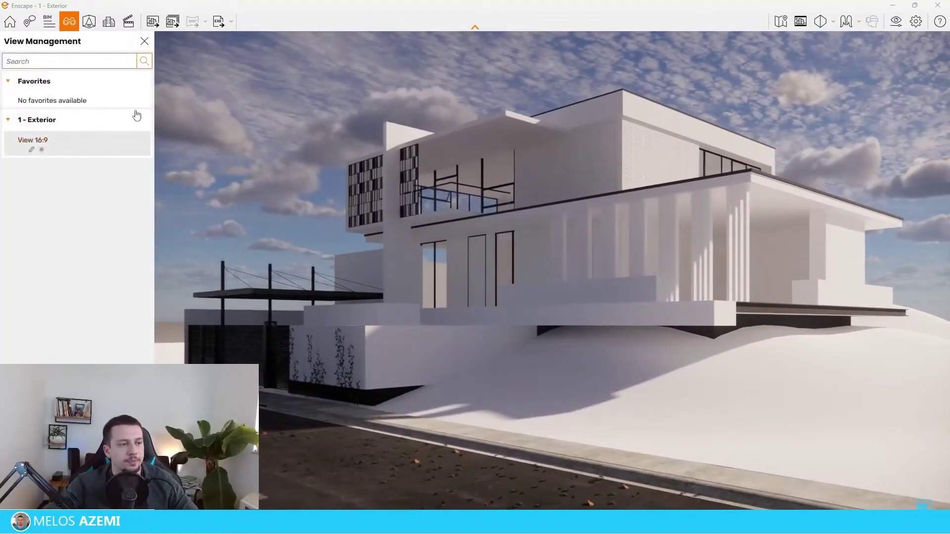
{"action": "left_click", "coordinate": [145, 41]}
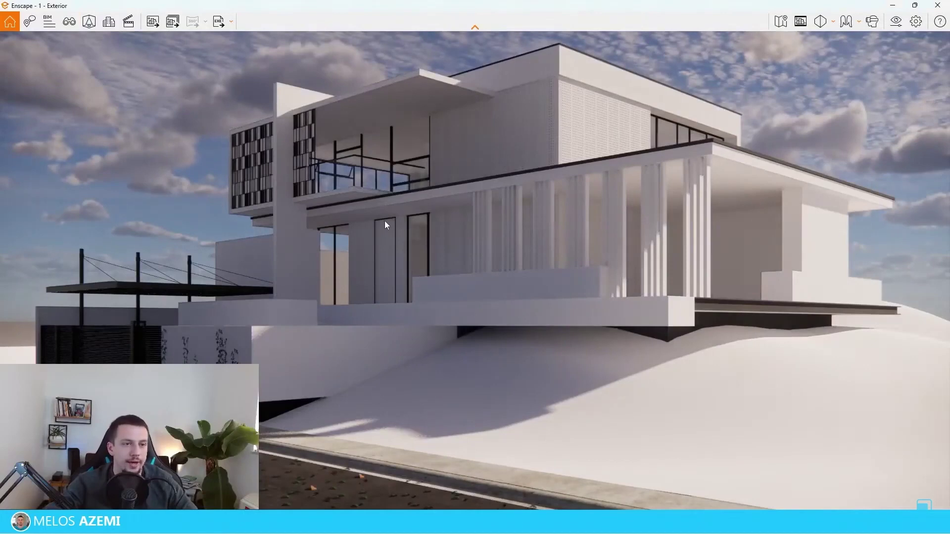
Set the sun brightness to 7 % in the Custom Preset's atmosphere settings.
{"action": "left_click", "coordinate": [916, 21]}
{"action": "left_click", "coordinate": [659, 87]}
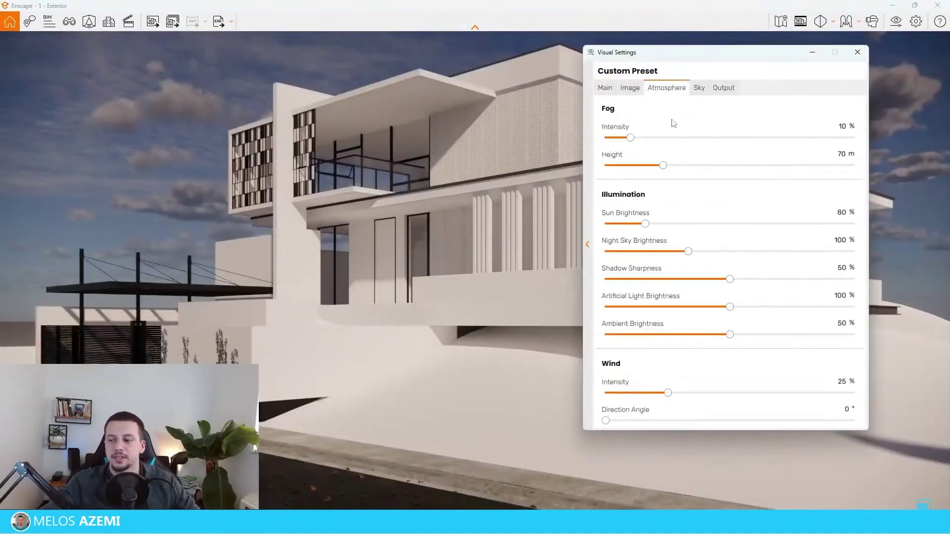
{"action": "left_click_drag", "start_coordinate": [646, 223], "coordinate": [609, 225]}
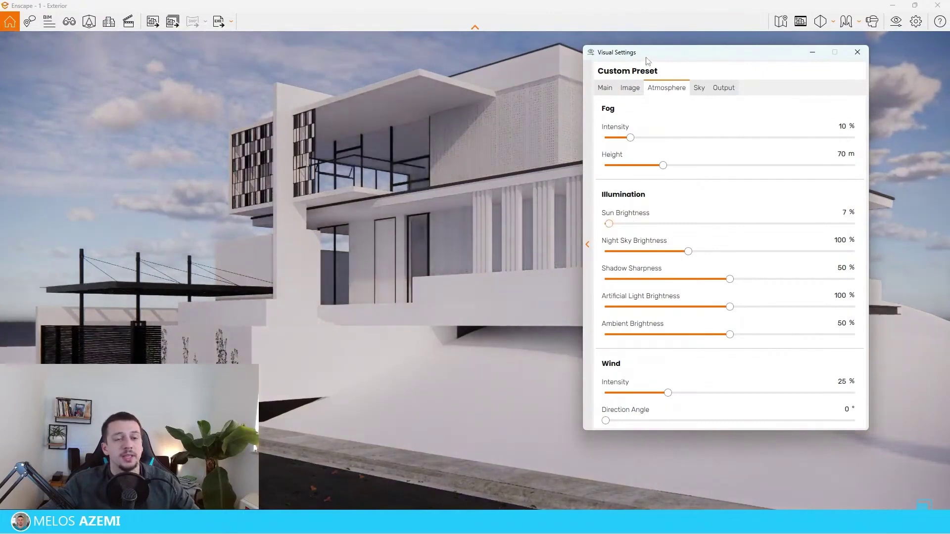
Test the sun brightness at 417 % and reduce it to a moderate level.
{"action": "left_click_drag", "start_coordinate": [647, 61], "coordinate": [174, 495]}
{"action": "left_click_drag", "start_coordinate": [473, 485], "coordinate": [579, 144]}
{"action": "left_click_drag", "start_coordinate": [529, 307], "coordinate": [736, 328]}
{"action": "left_click_drag", "start_coordinate": [614, 153], "coordinate": [695, 119]}
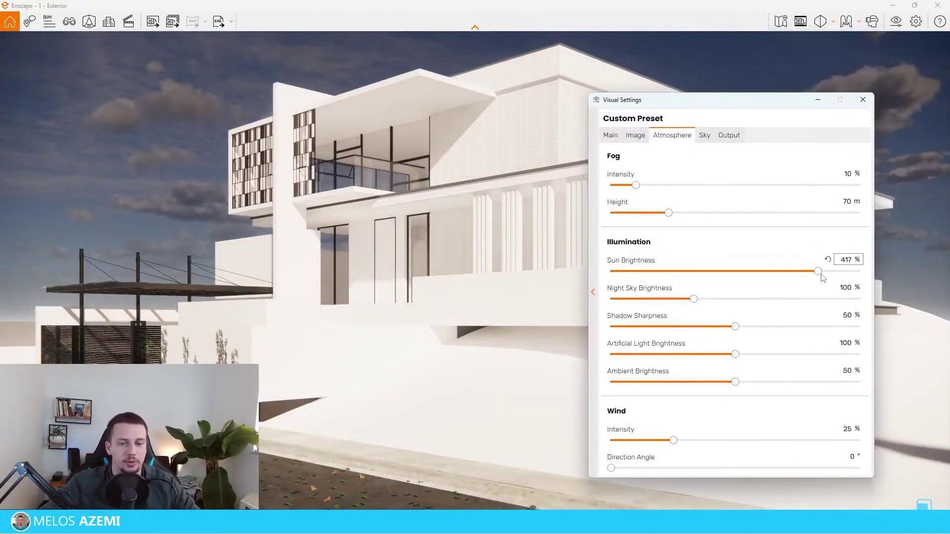
{"action": "left_click_drag", "start_coordinate": [818, 271], "coordinate": [715, 293]}
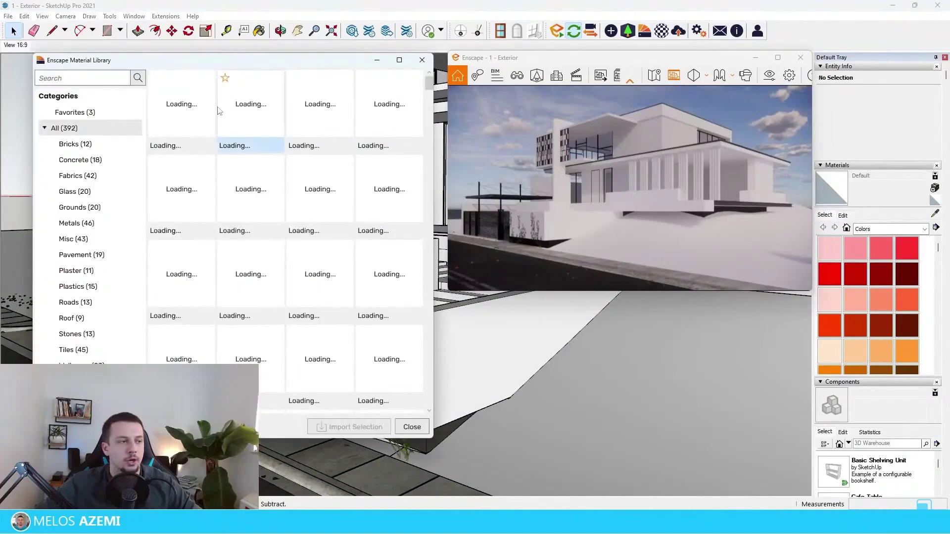
In SketchUp, import the Wood 01, Brick Bond material from the Enscape Material Library.
{"action": "left_click_drag", "start_coordinate": [176, 61], "coordinate": [155, 64]}
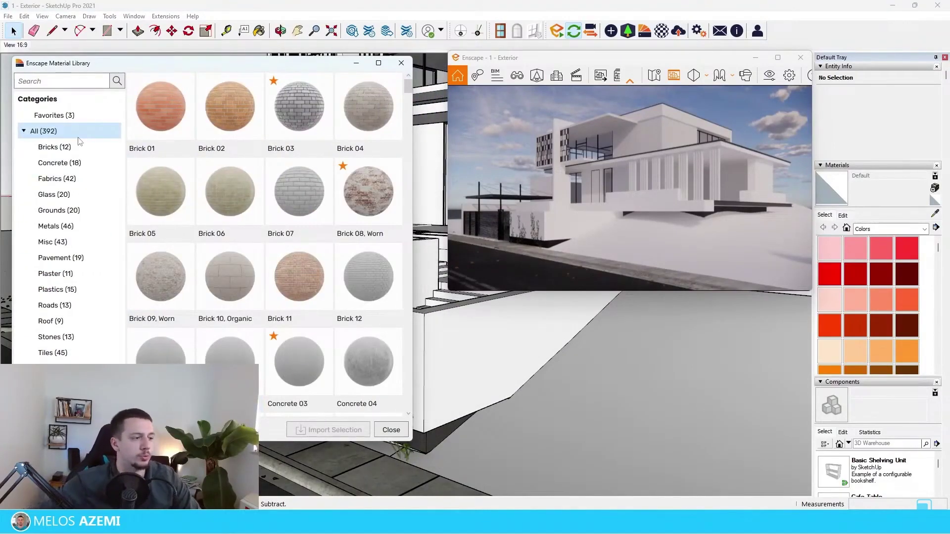
{"action": "left_click", "coordinate": [49, 369]}
{"action": "left_click", "coordinate": [369, 106]}
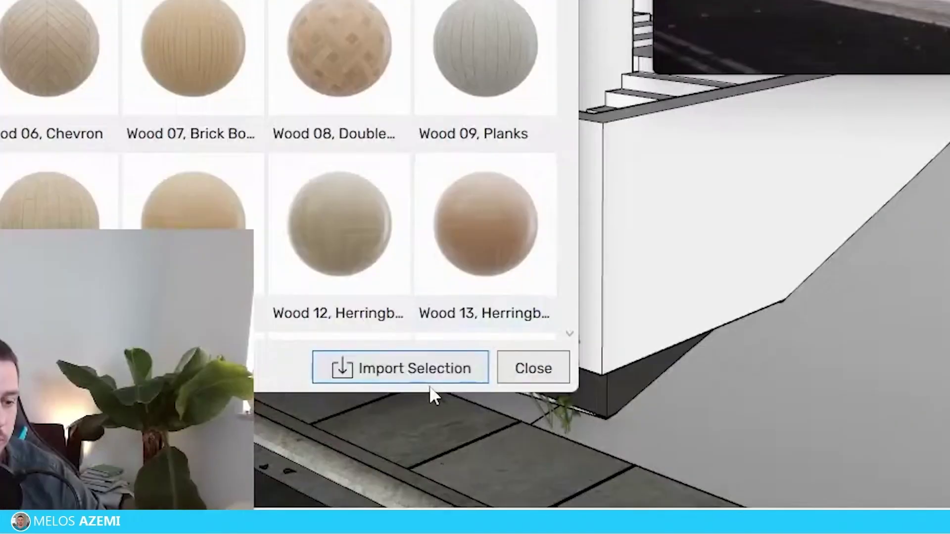
{"action": "left_click", "coordinate": [428, 382]}
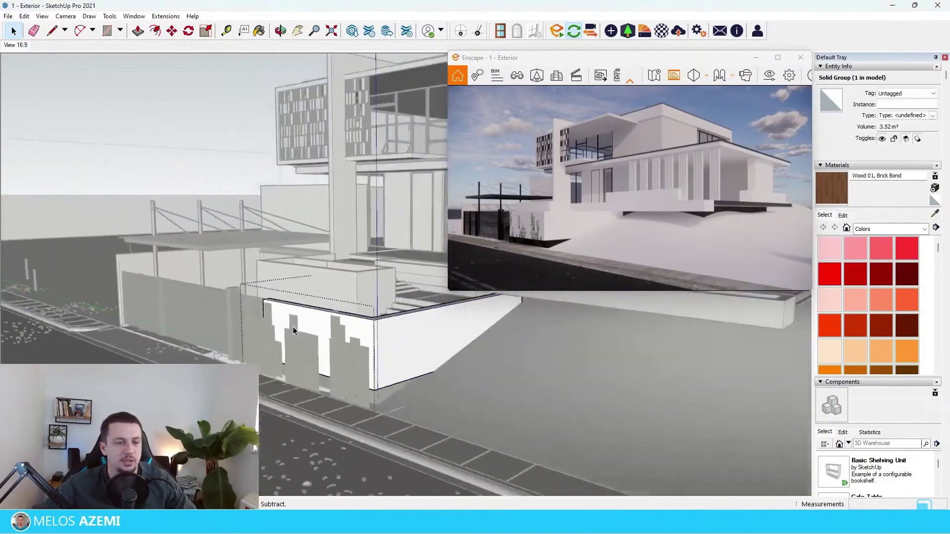
Paint the low street-side retaining wall below the terrace with the Wood 01, Brick Bond material.
{"action": "scroll", "coordinate": [272, 339], "scroll_direction": "down", "scroll_amount": 5}
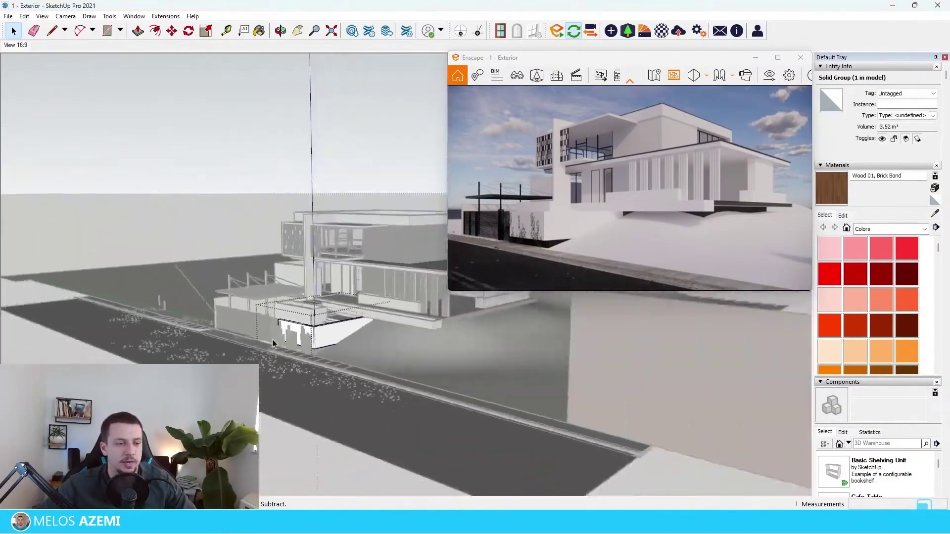
{"action": "left_click", "coordinate": [503, 366]}
{"action": "scroll", "coordinate": [384, 352], "scroll_direction": "up", "scroll_amount": 5}
{"action": "key", "text": "b"}
{"action": "left_click", "coordinate": [326, 345]}
{"action": "key", "text": "space"}
{"action": "key", "text": "Escape"}
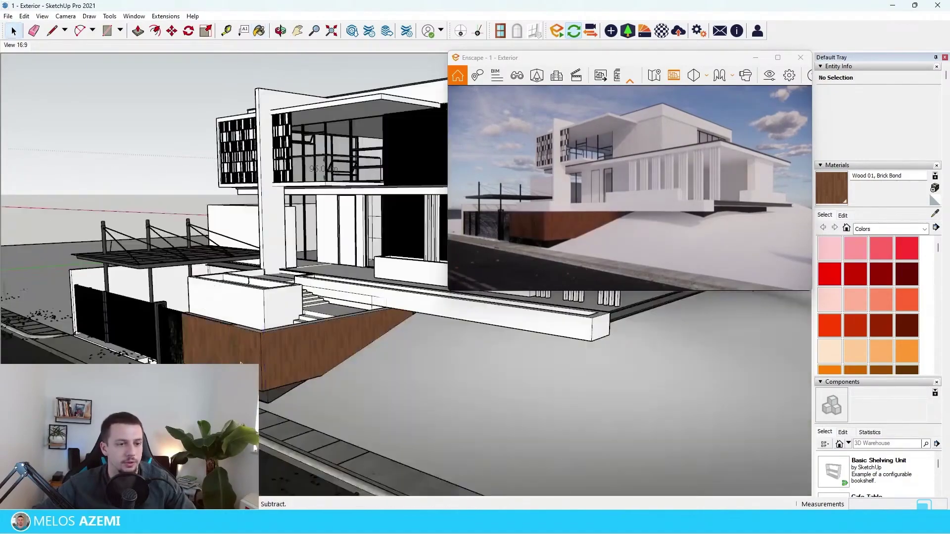
Examine the retaining wall's cladding in the reference image beside the model.
{"action": "scroll", "coordinate": [208, 297], "scroll_direction": "down", "scroll_amount": 4}
{"action": "middle_click_drag", "start_coordinate": [515, 321], "coordinate": [384, 351], "text": "shift"}
{"action": "scroll", "coordinate": [459, 351], "scroll_direction": "up", "scroll_amount": 4}
{"action": "scroll", "coordinate": [460, 351], "scroll_direction": "up", "scroll_amount": 8}
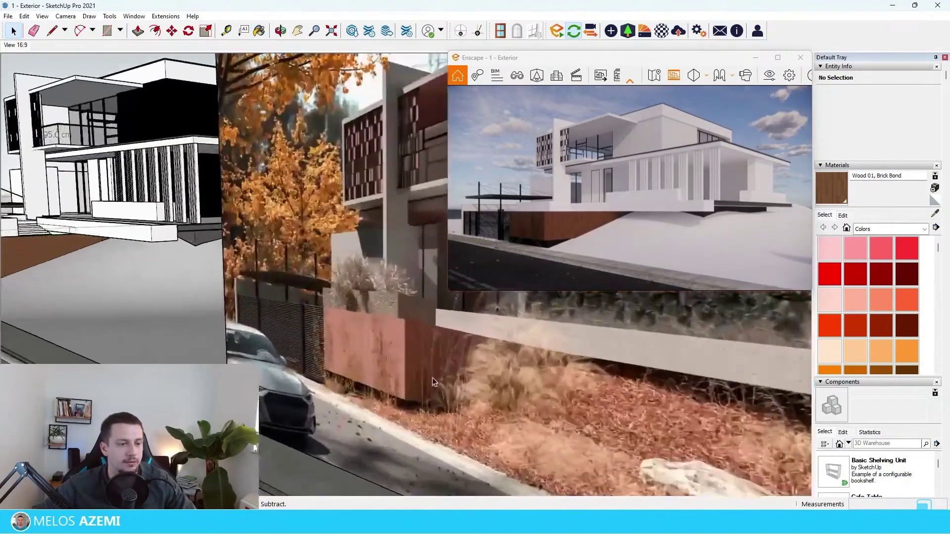
{"action": "scroll", "coordinate": [396, 411], "scroll_direction": "down", "scroll_amount": 6}
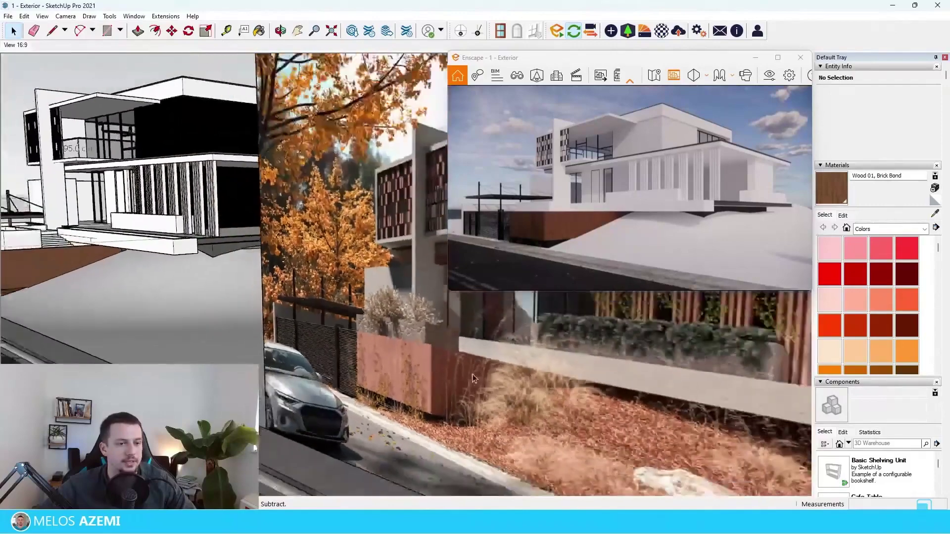
Set the texture size of the retaining wall's Wood 01, Brick Bond material to 150 cm.
{"action": "scroll", "coordinate": [85, 238], "scroll_direction": "up", "scroll_amount": 5}
{"action": "middle_click_drag", "start_coordinate": [218, 316], "coordinate": [297, 292]}
{"action": "scroll", "coordinate": [293, 399], "scroll_direction": "up", "scroll_amount": 3}
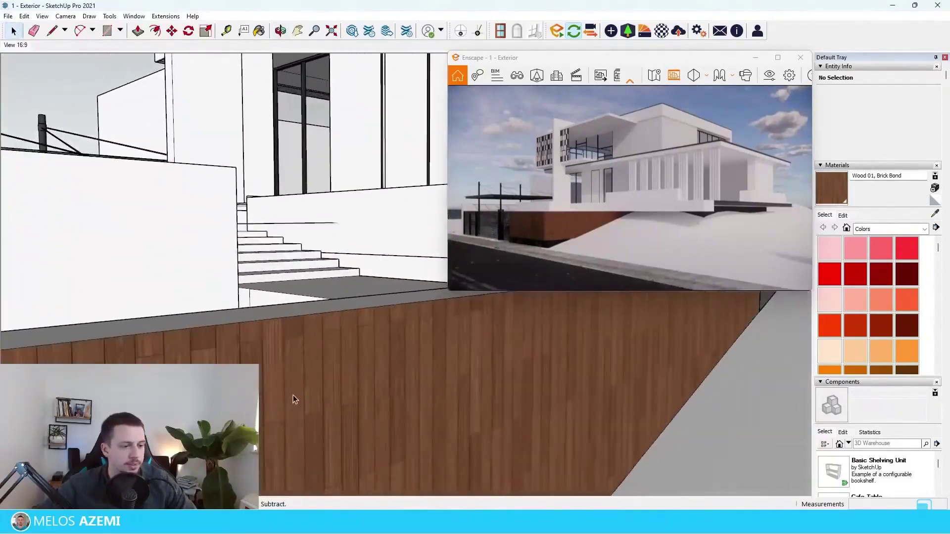
{"action": "middle_click_drag", "start_coordinate": [294, 399], "coordinate": [295, 319]}
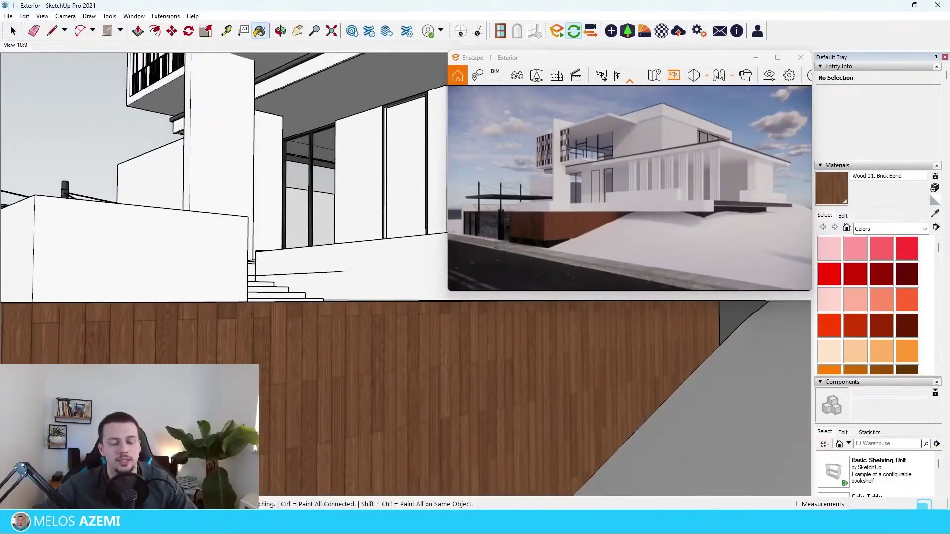
{"action": "left_click", "coordinate": [842, 216]}
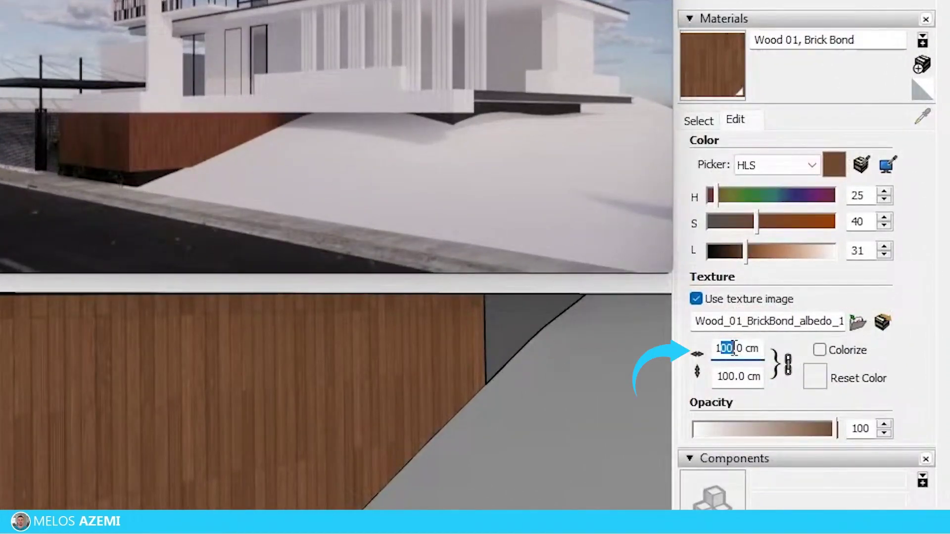
{"action": "type", "text": "0"}
{"action": "scroll", "coordinate": [233, 393], "scroll_direction": "down", "scroll_amount": 5}
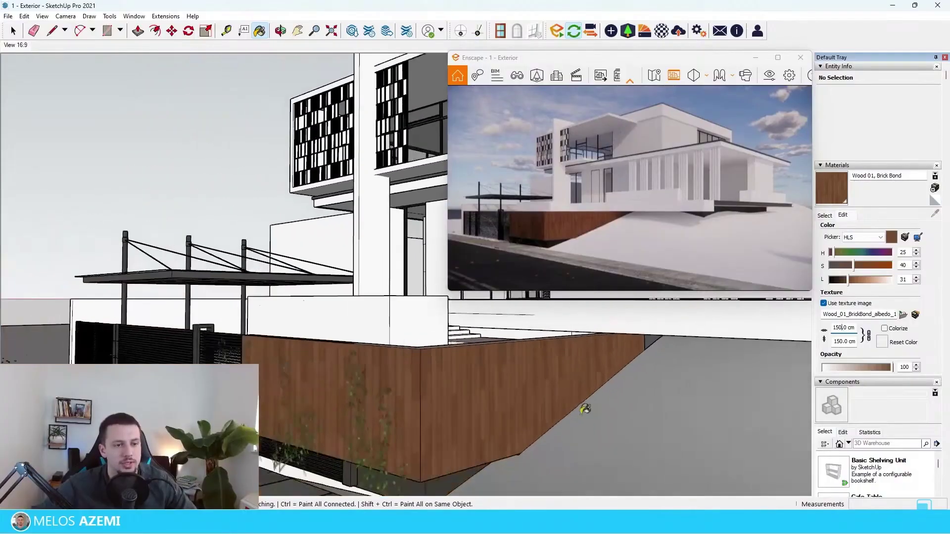
{"action": "scroll", "coordinate": [585, 417], "scroll_direction": "up", "scroll_amount": 3}
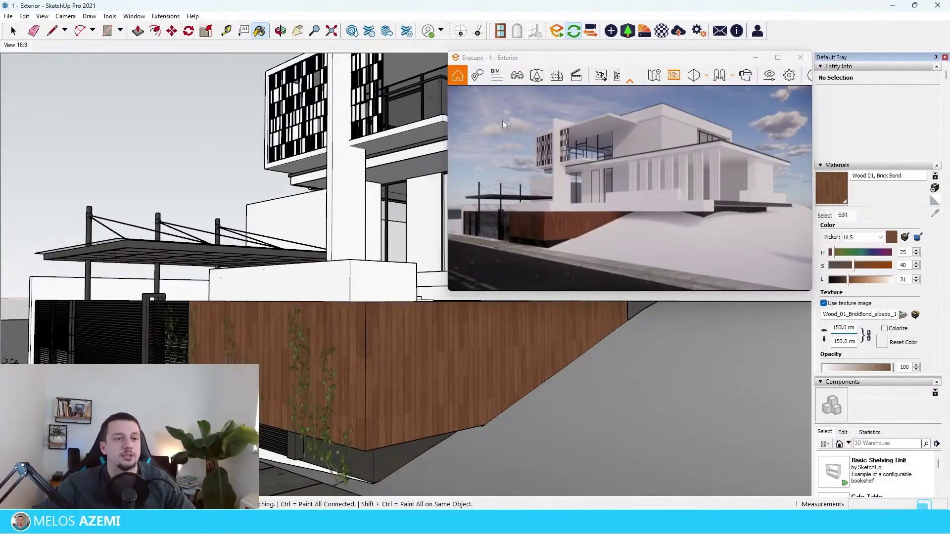
Examine the reference image for the ground cover and facade materials and compare it with the house model.
{"action": "scroll", "coordinate": [571, 398], "scroll_direction": "up", "scroll_amount": 4}
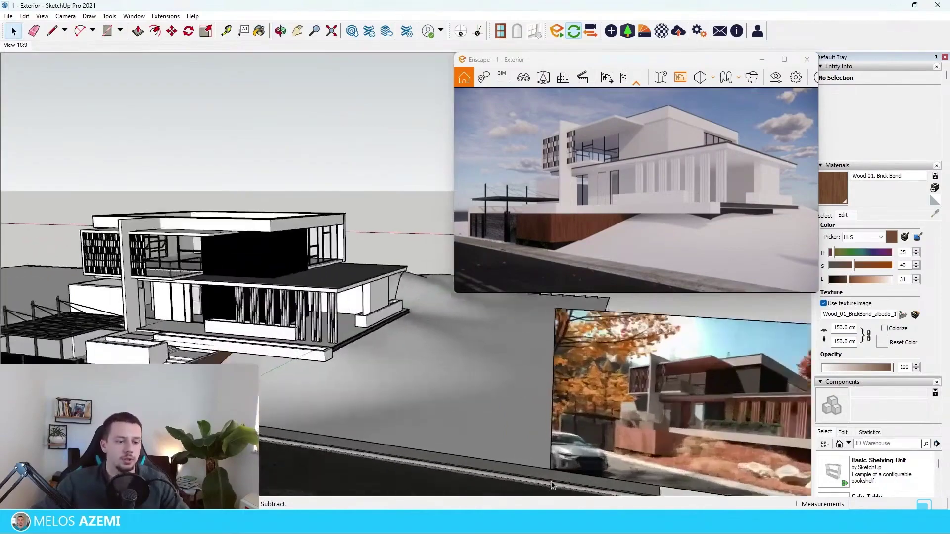
{"action": "scroll", "coordinate": [572, 398], "scroll_direction": "down", "scroll_amount": 3}
{"action": "middle_click_drag", "start_coordinate": [572, 398], "coordinate": [282, 329], "text": "shift"}
{"action": "scroll", "coordinate": [282, 327], "scroll_direction": "up", "scroll_amount": 5}
{"action": "scroll", "coordinate": [424, 391], "scroll_direction": "up", "scroll_amount": 2}
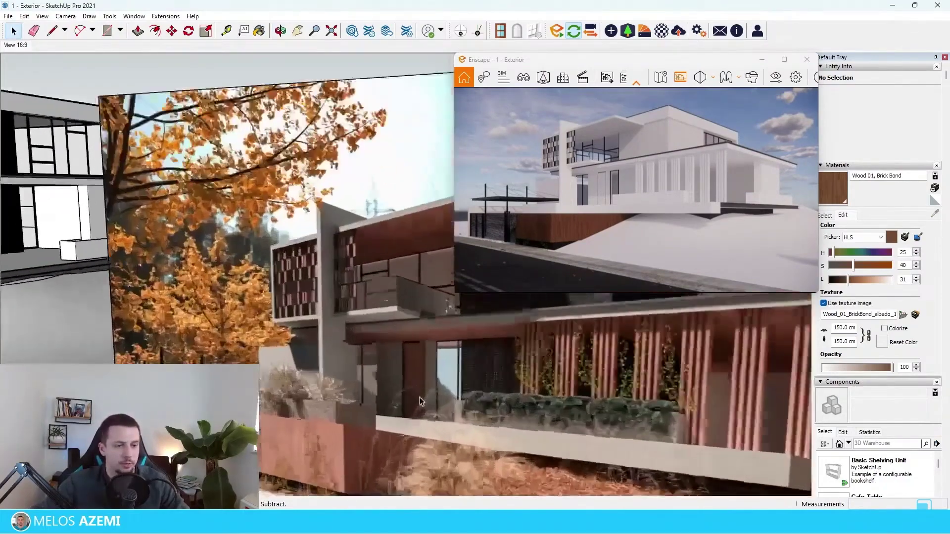
{"action": "scroll", "coordinate": [376, 389], "scroll_direction": "down", "scroll_amount": 6}
{"action": "middle_click_drag", "start_coordinate": [366, 389], "coordinate": [278, 445]}
{"action": "scroll", "coordinate": [278, 441], "scroll_direction": "down", "scroll_amount": 2}
{"action": "scroll", "coordinate": [274, 346], "scroll_direction": "up", "scroll_amount": 3}
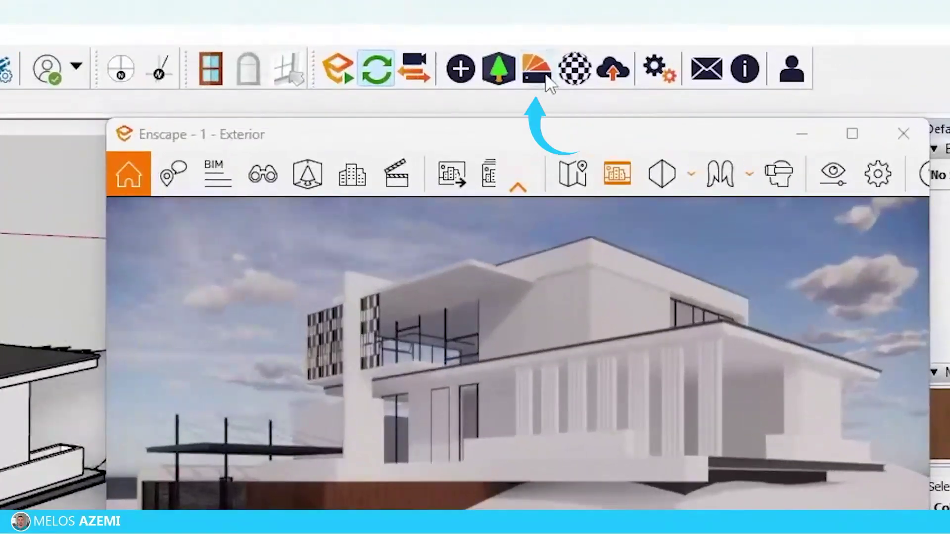
Import Grass 03 from the Enscape Material Library's Grounds category and paint the sloped terrain around the house with it.
{"action": "left_click", "coordinate": [644, 31]}
{"action": "left_click_drag", "start_coordinate": [184, 63], "coordinate": [220, 70]}
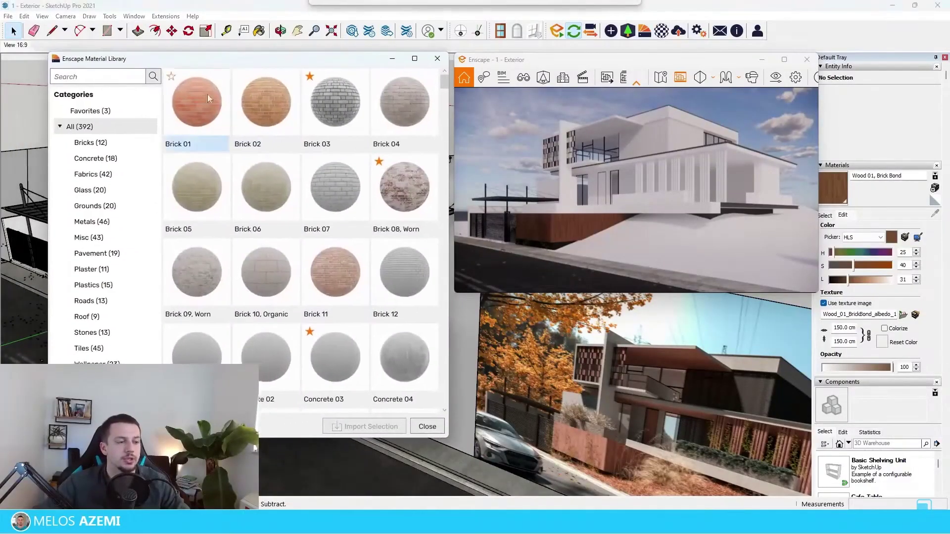
{"action": "left_click", "coordinate": [99, 206]}
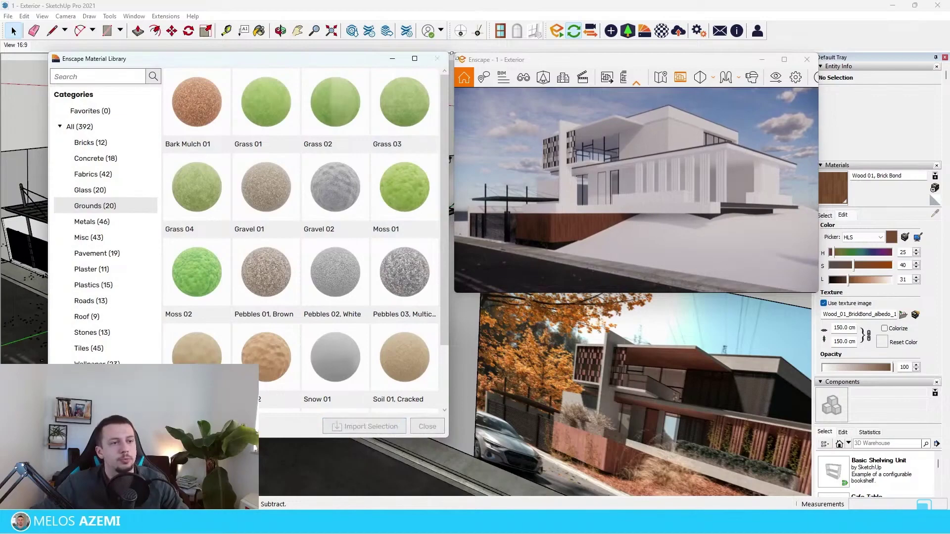
{"action": "left_click", "coordinate": [437, 59]}
{"action": "double_click", "coordinate": [350, 297]}
{"action": "left_click", "coordinate": [371, 326]}
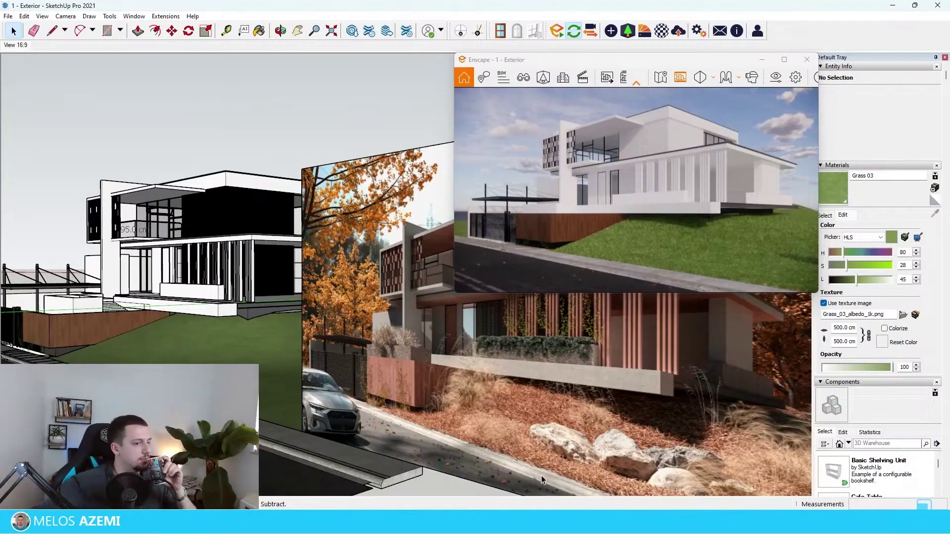
Import the Concrete Panels 01 material from the Concrete category of the Enscape Material Library.
{"action": "scroll", "coordinate": [630, 371], "scroll_direction": "up", "scroll_amount": 3}
{"action": "scroll", "coordinate": [630, 371], "scroll_direction": "down", "scroll_amount": 5}
{"action": "middle_click_drag", "start_coordinate": [277, 164], "coordinate": [302, 265]}
{"action": "middle_click_drag", "start_coordinate": [411, 386], "coordinate": [259, 394]}
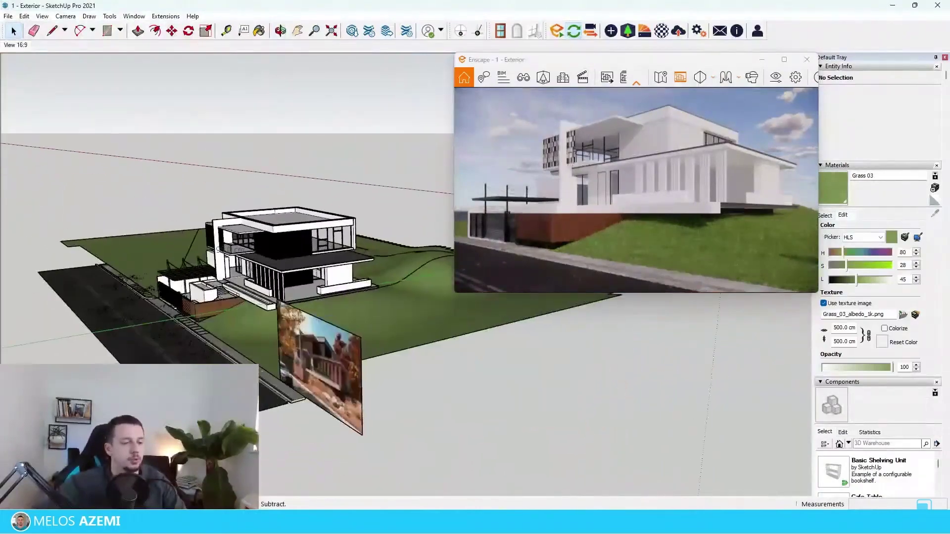
{"action": "scroll", "coordinate": [232, 267], "scroll_direction": "up", "scroll_amount": 10}
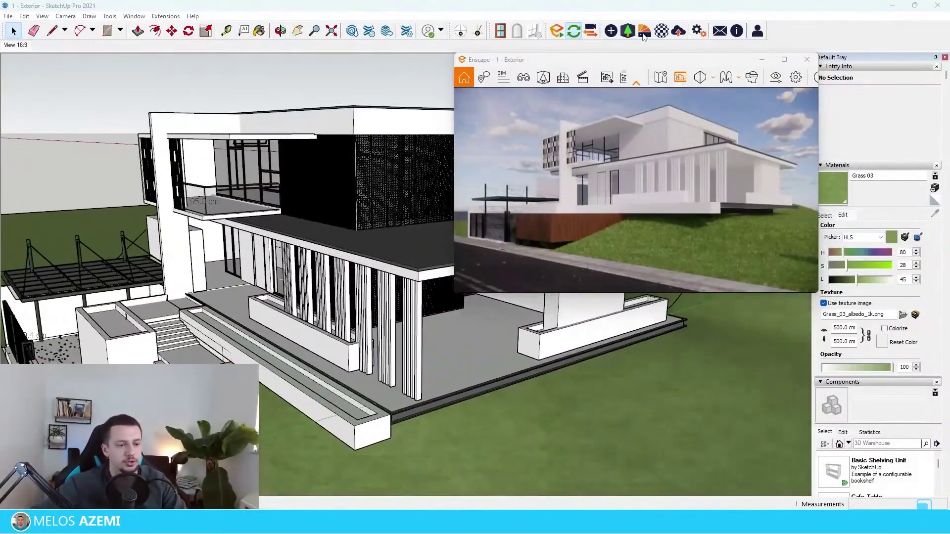
{"action": "left_click", "coordinate": [643, 34]}
{"action": "left_click", "coordinate": [90, 158]}
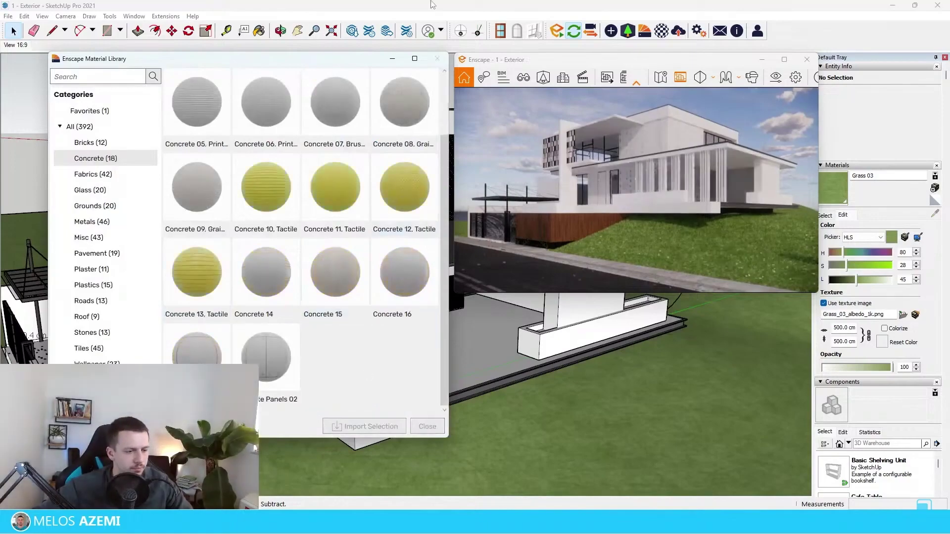
{"action": "left_click", "coordinate": [437, 59]}
Paint the long planter along the terrace's front edge with Concrete Panels 01.
{"action": "scroll", "coordinate": [436, 233], "scroll_direction": "down", "scroll_amount": 4}
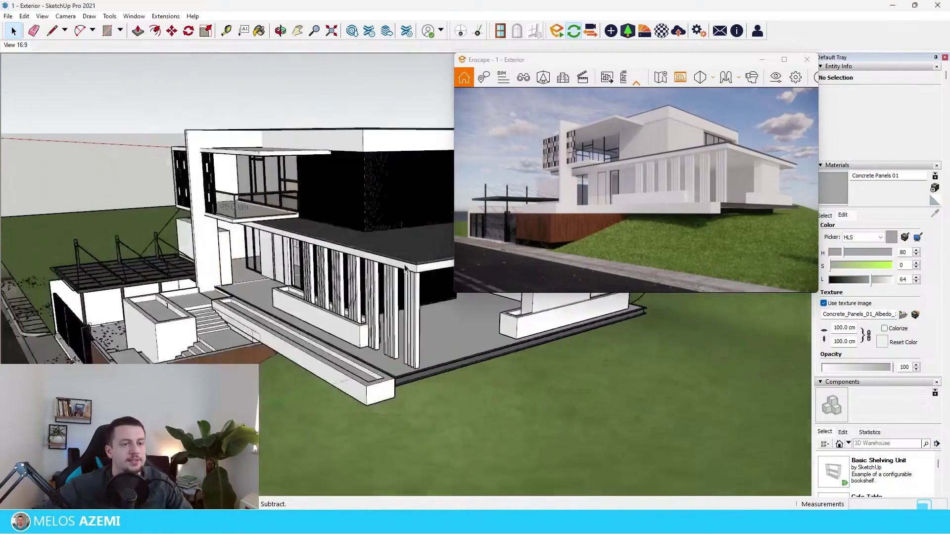
{"action": "scroll", "coordinate": [377, 341], "scroll_direction": "up", "scroll_amount": 3}
{"action": "double_click", "coordinate": [377, 340]}
{"action": "left_click", "coordinate": [377, 340]}
{"action": "double_click", "coordinate": [377, 340]}
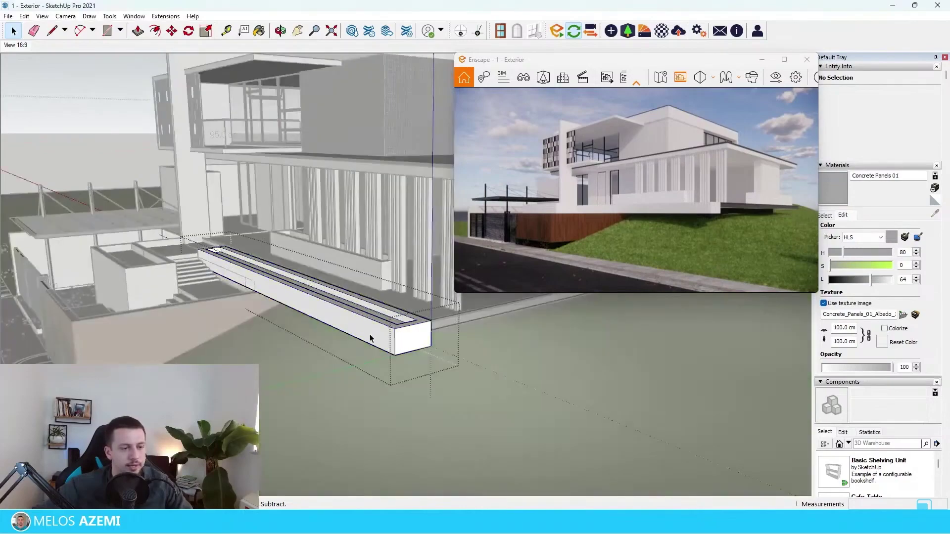
Import the Stone 02, Wall material from the Stones category of the Enscape Material Library.
{"action": "scroll", "coordinate": [412, 333], "scroll_direction": "down", "scroll_amount": 15}
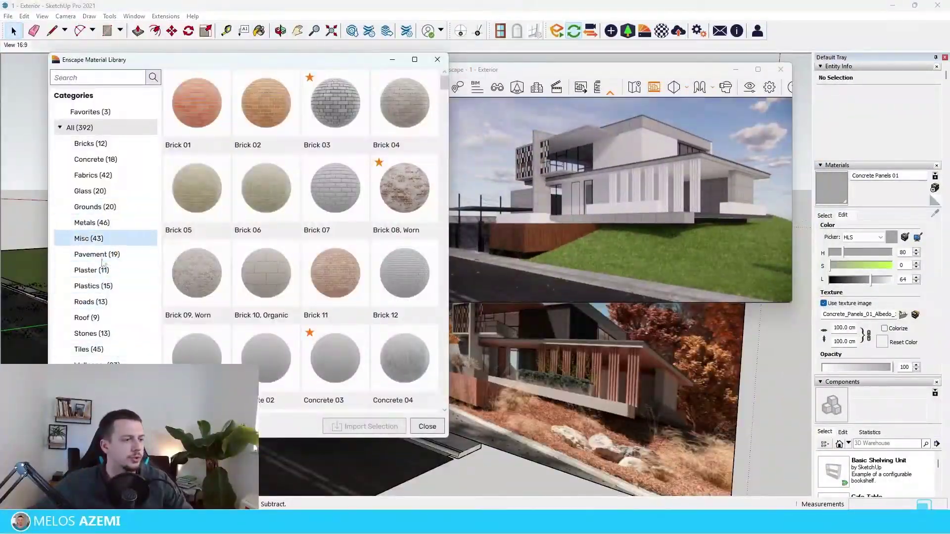
{"action": "left_click", "coordinate": [106, 334]}
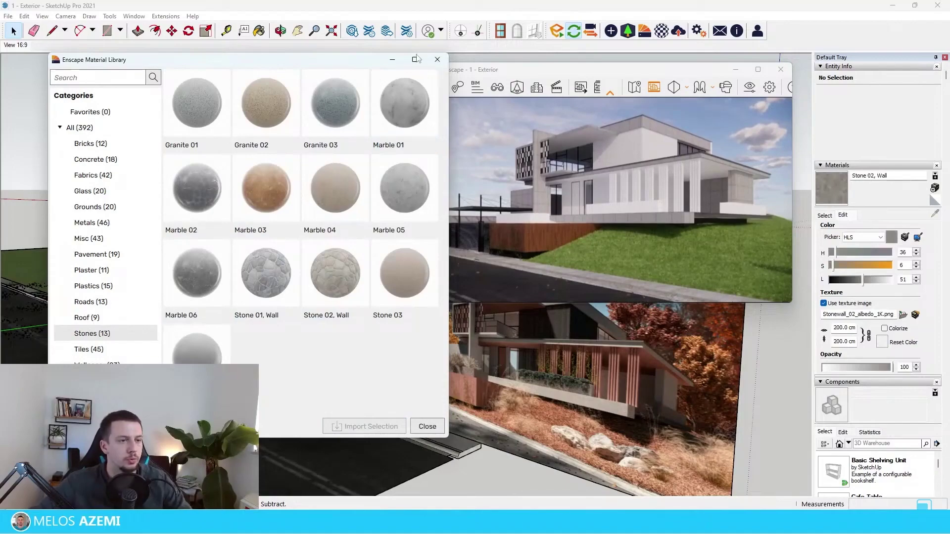
{"action": "left_click", "coordinate": [437, 60]}
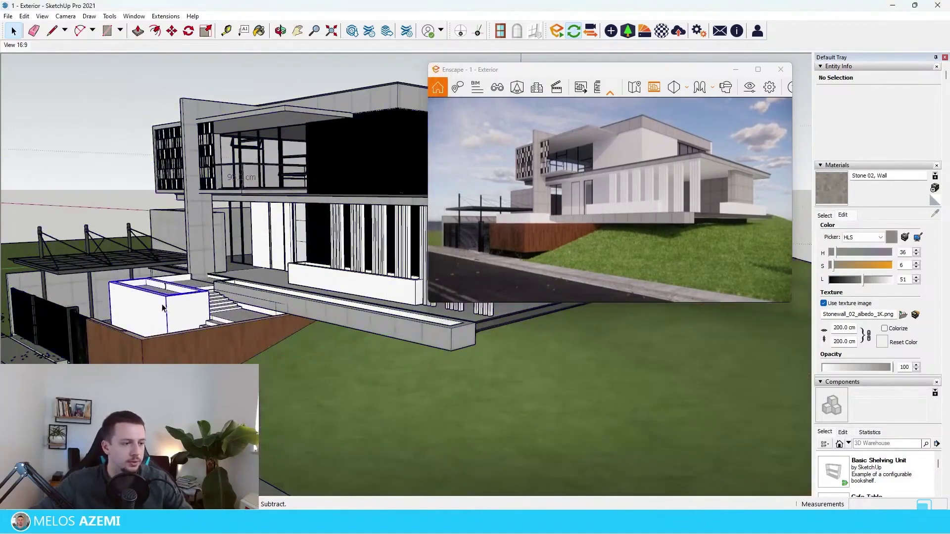
Paint all faces of the planter box beside the entrance stairs with Stone 02, Wall.
{"action": "double_click", "coordinate": [164, 307]}
{"action": "scroll", "coordinate": [160, 307], "scroll_direction": "up", "scroll_amount": 3}
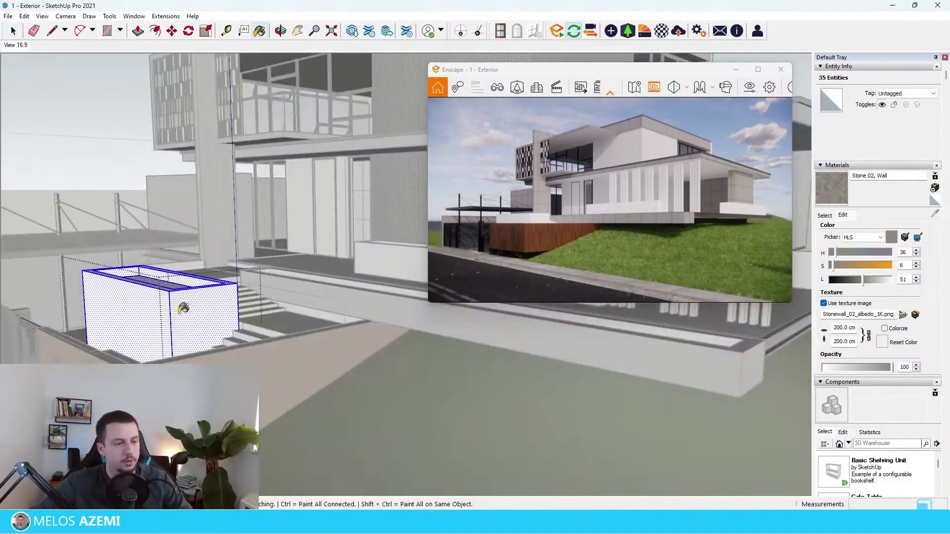
{"action": "left_click", "coordinate": [183, 308]}
{"action": "key", "text": "space"}
{"action": "key", "text": "Escape"}
{"action": "scroll", "coordinate": [161, 292], "scroll_direction": "down", "scroll_amount": 5}
{"action": "mouse_move", "coordinate": [312, 282]}
{"action": "middle_mouse_down"}
{"action": "mouse_move", "coordinate": [205, 292]}
{"action": "mouse_move", "coordinate": [311, 289]}
{"action": "middle_mouse_up"}
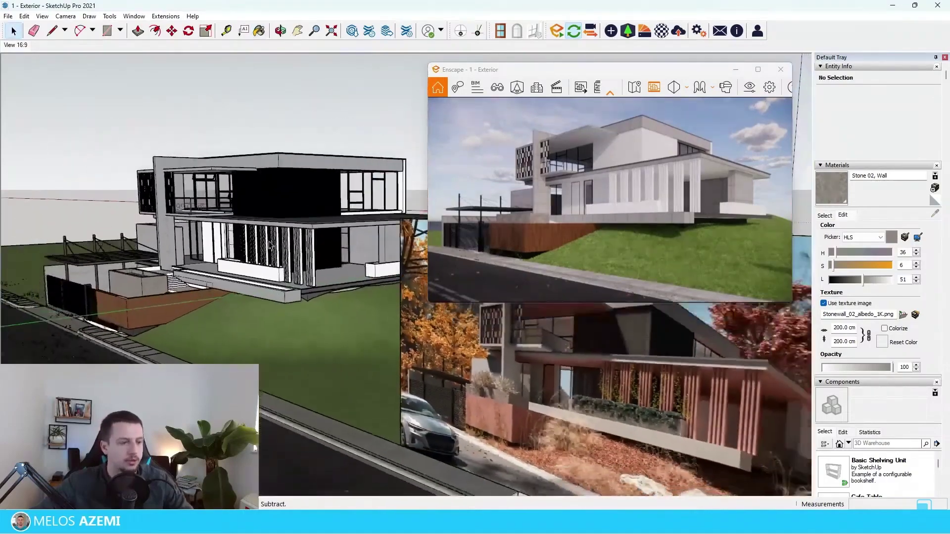
Paint the planters behind the vertical slats and at the terrace's far corner with Stone 02, Wall.
{"action": "scroll", "coordinate": [312, 289], "scroll_direction": "up", "scroll_amount": 5}
{"action": "double_click", "coordinate": [271, 300]}
{"action": "scroll", "coordinate": [378, 328], "scroll_direction": "down", "scroll_amount": 10}
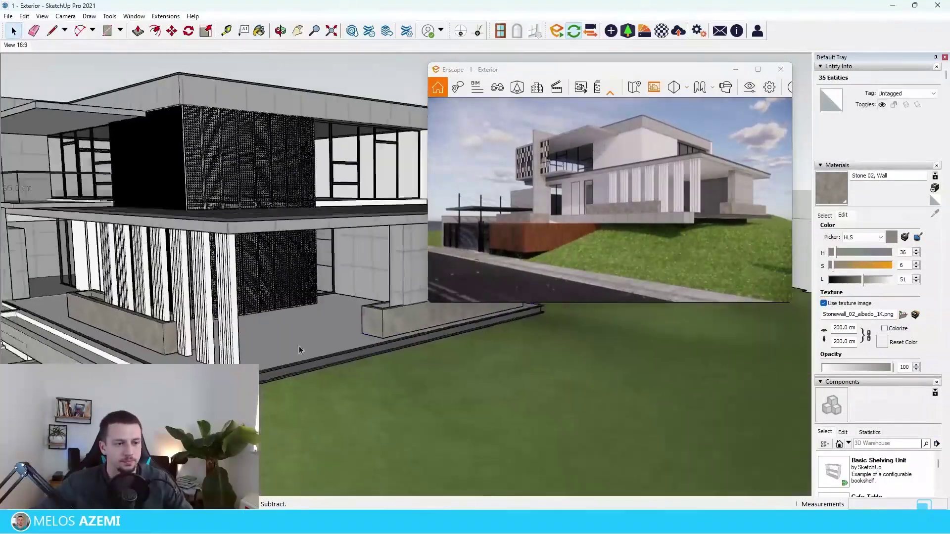
Paint the terrace's vertical slats with Wood 01, Brick Bond and adjust its colour to saturation 27 and lightness 49.
{"action": "scroll", "coordinate": [303, 400], "scroll_direction": "up", "scroll_amount": 10}
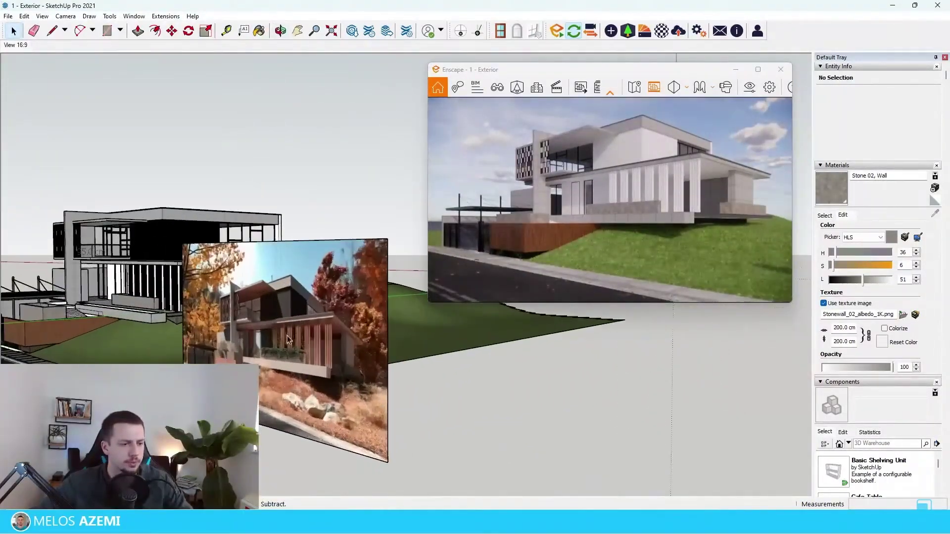
{"action": "scroll", "coordinate": [601, 447], "scroll_direction": "down", "scroll_amount": 3}
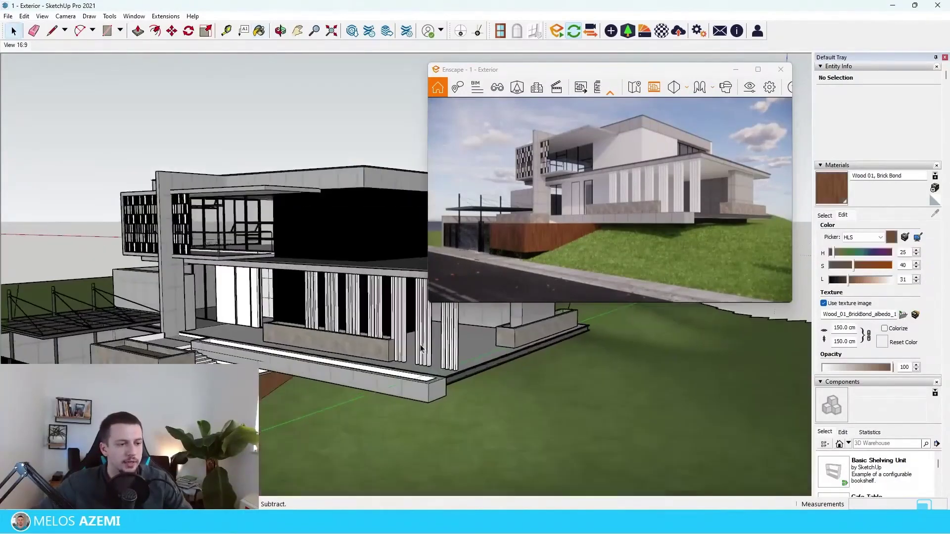
{"action": "scroll", "coordinate": [472, 355], "scroll_direction": "up", "scroll_amount": 3}
{"action": "double_click", "coordinate": [474, 354]}
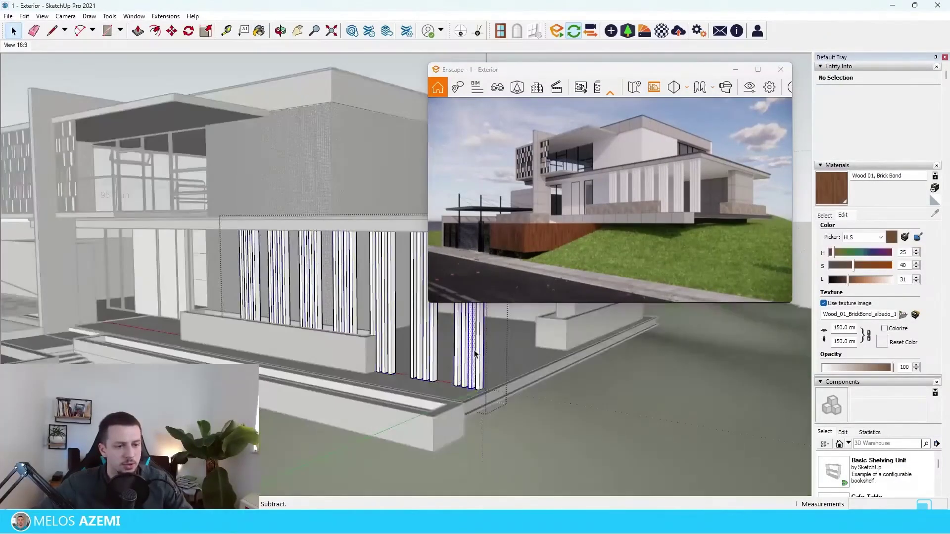
{"action": "left_click", "coordinate": [474, 354]}
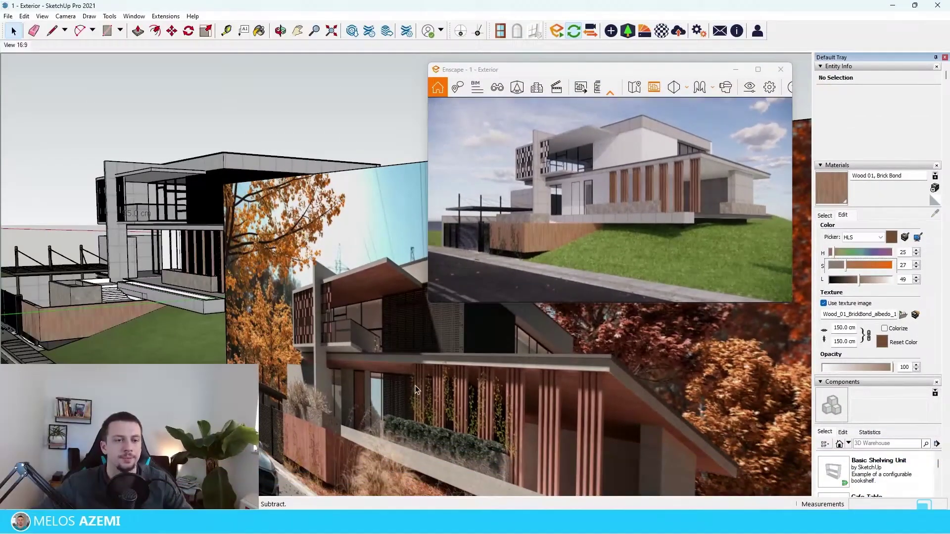
Paint the house's recessed upper and ground-floor wall cladding with the 0135_DarkGray colour from Colors-Named, following the reference image.
{"action": "scroll", "coordinate": [415, 391], "scroll_direction": "down", "scroll_amount": 3}
{"action": "scroll", "coordinate": [276, 400], "scroll_direction": "up", "scroll_amount": 5}
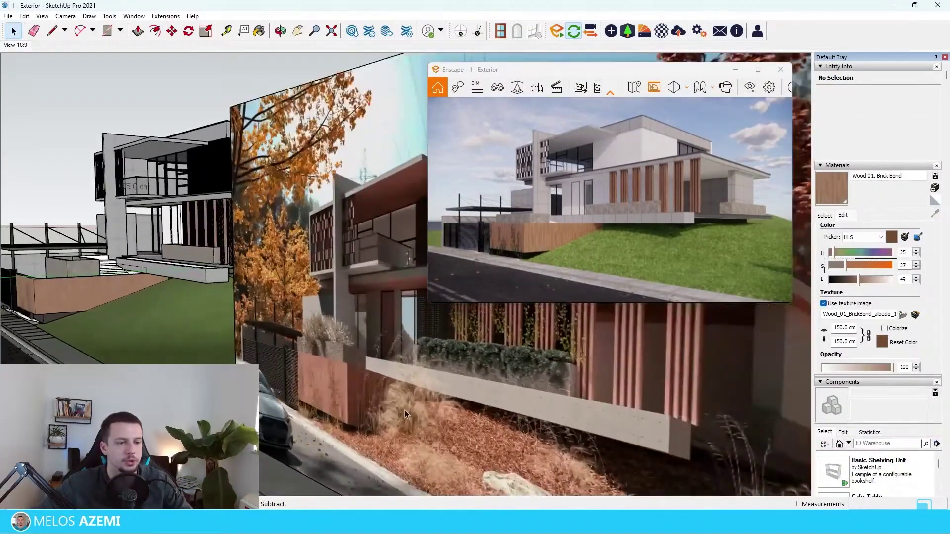
{"action": "scroll", "coordinate": [405, 415], "scroll_direction": "down", "scroll_amount": 8}
{"action": "middle_click_drag", "start_coordinate": [468, 419], "coordinate": [454, 430]}
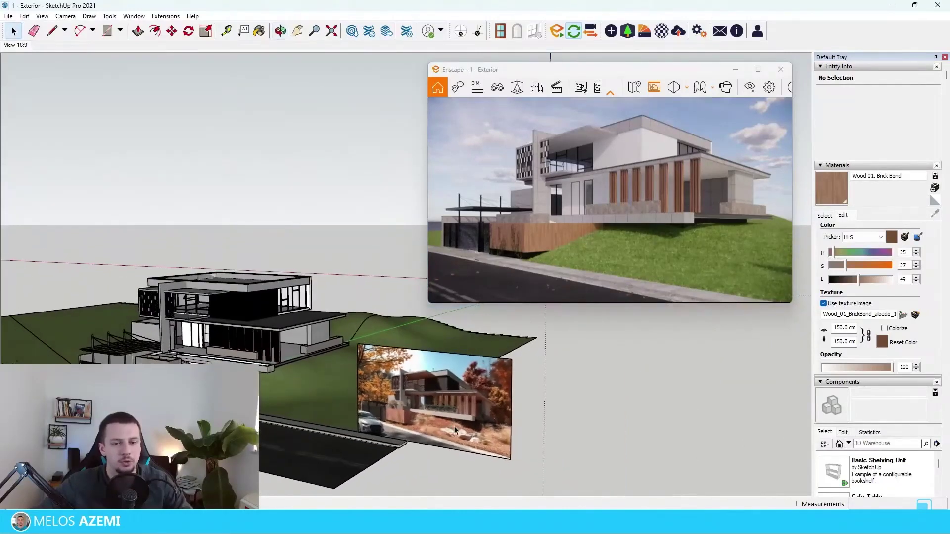
{"action": "scroll", "coordinate": [323, 315], "scroll_direction": "up", "scroll_amount": 6}
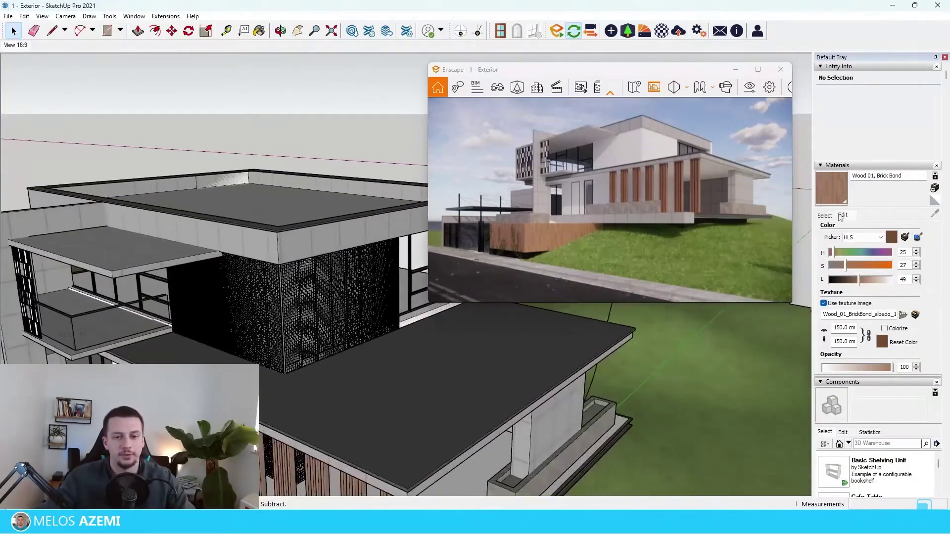
{"action": "left_click", "coordinate": [824, 215]}
{"action": "left_click", "coordinate": [924, 229]}
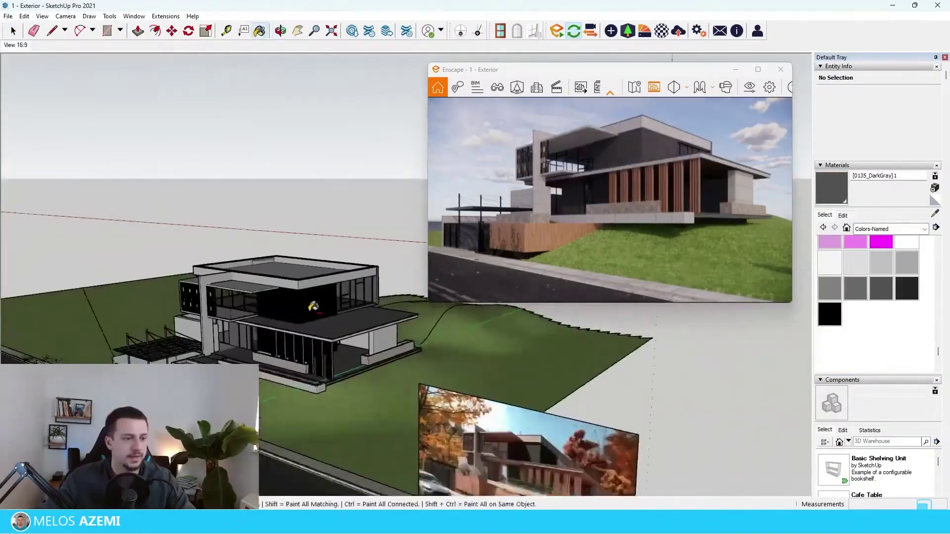
{"action": "scroll", "coordinate": [314, 307], "scroll_direction": "up", "scroll_amount": 10}
{"action": "key", "text": "space"}
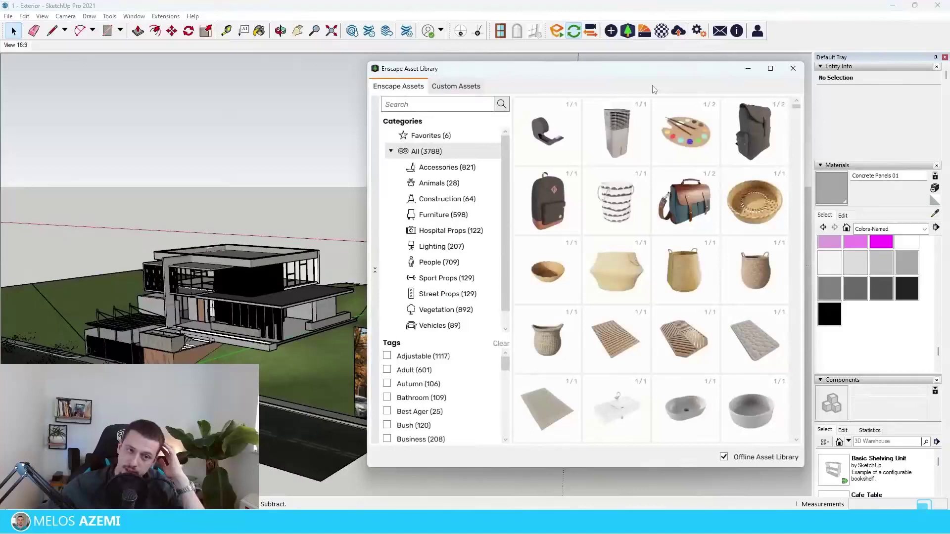
Filter the Enscape asset library to Vegetation, find the deciduous trees and move the library window clear of the house.
{"action": "left_click_drag", "start_coordinate": [569, 182], "coordinate": [373, 151]}
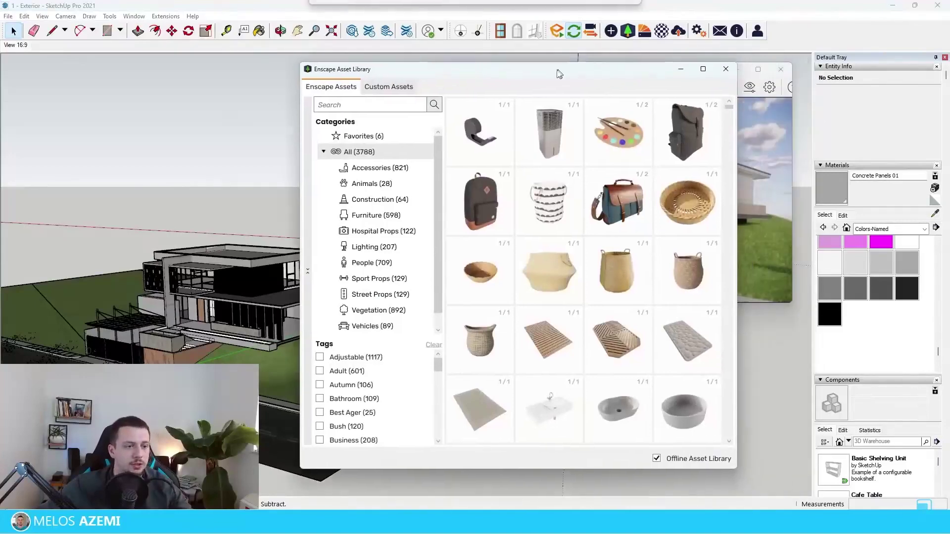
{"action": "left_click", "coordinate": [410, 319]}
{"action": "scroll", "coordinate": [628, 247], "scroll_direction": "down", "scroll_amount": 12}
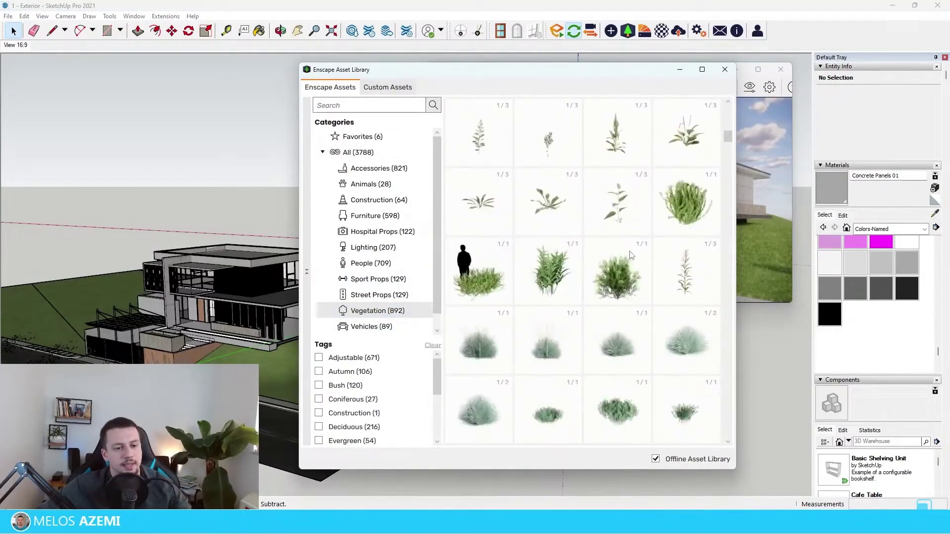
{"action": "scroll", "coordinate": [633, 238], "scroll_direction": "down", "scroll_amount": 5}
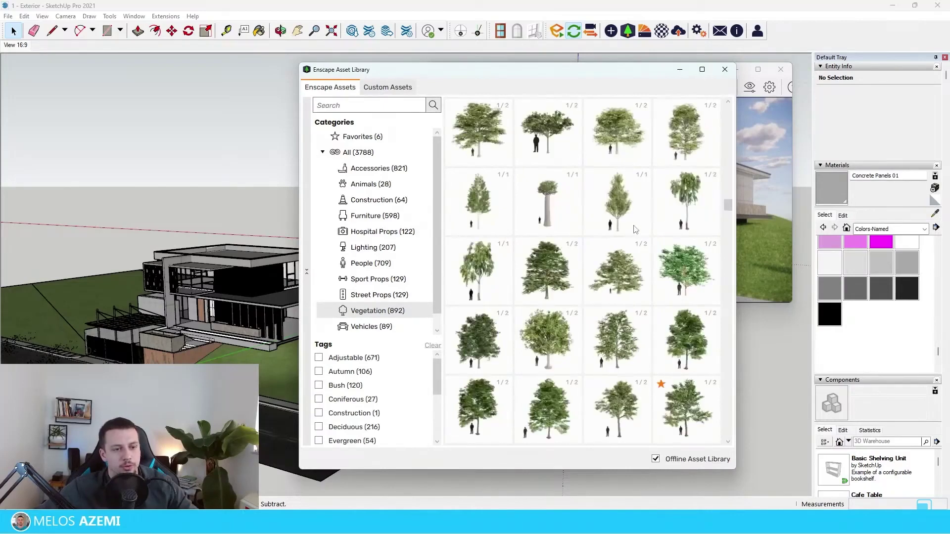
{"action": "scroll", "coordinate": [713, 366], "scroll_direction": "down", "scroll_amount": 2}
{"action": "scroll", "coordinate": [676, 322], "scroll_direction": "up", "scroll_amount": 1}
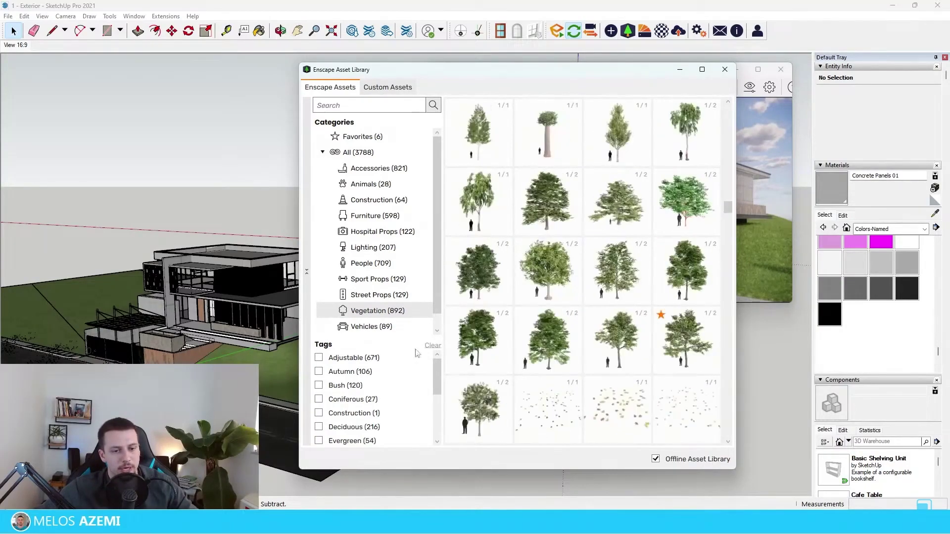
{"action": "left_click_drag", "start_coordinate": [594, 74], "coordinate": [285, 51]}
{"action": "left_click_drag", "start_coordinate": [214, 53], "coordinate": [698, 46]}
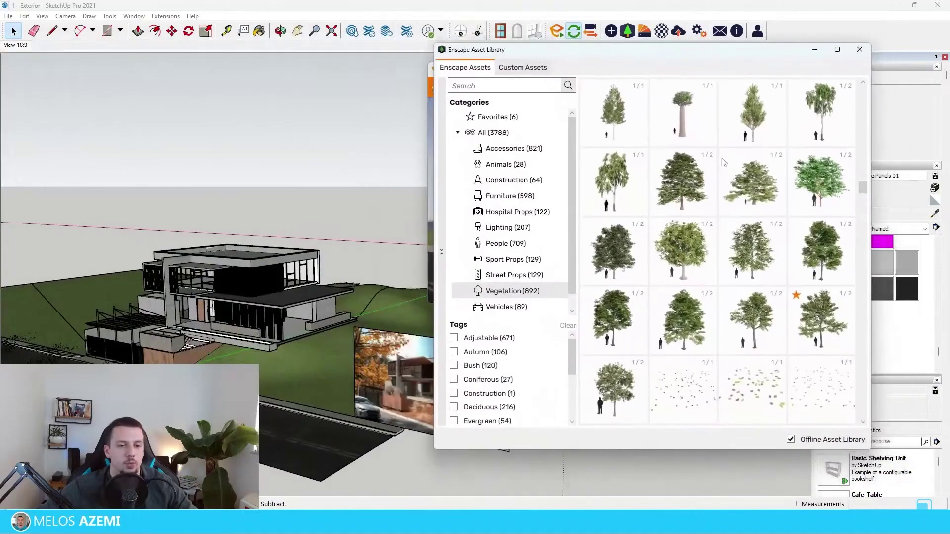
Place the favourited deciduous tree on the grass beside the house's far corner.
{"action": "left_click", "coordinate": [816, 370]}
{"action": "scroll", "coordinate": [320, 428], "scroll_direction": "down", "scroll_amount": 3}
{"action": "scroll", "coordinate": [321, 428], "scroll_direction": "down", "scroll_amount": 2}
{"action": "scroll", "coordinate": [360, 365], "scroll_direction": "up", "scroll_amount": 3}
{"action": "left_click", "coordinate": [299, 397]}
{"action": "middle_click_drag", "start_coordinate": [305, 480], "coordinate": [340, 457]}
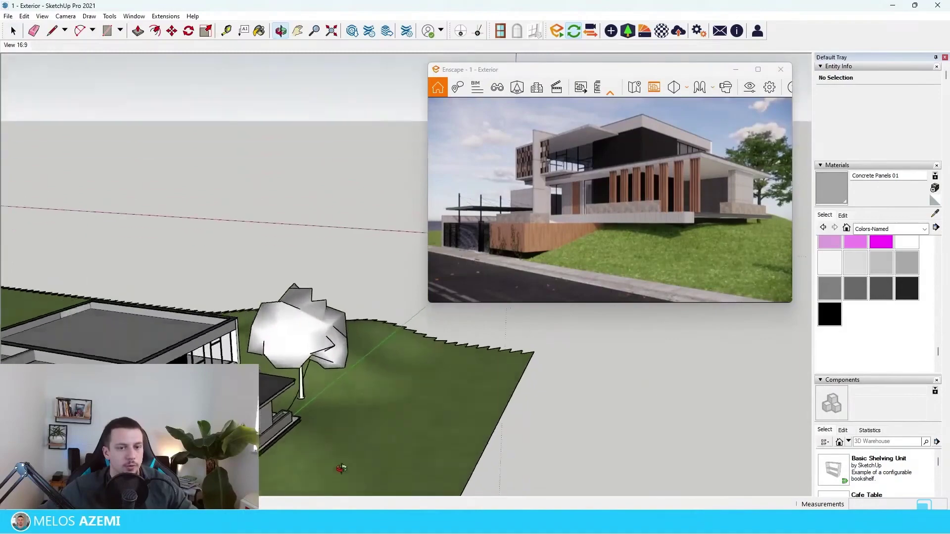
{"action": "scroll", "coordinate": [339, 458], "scroll_direction": "down", "scroll_amount": 6}
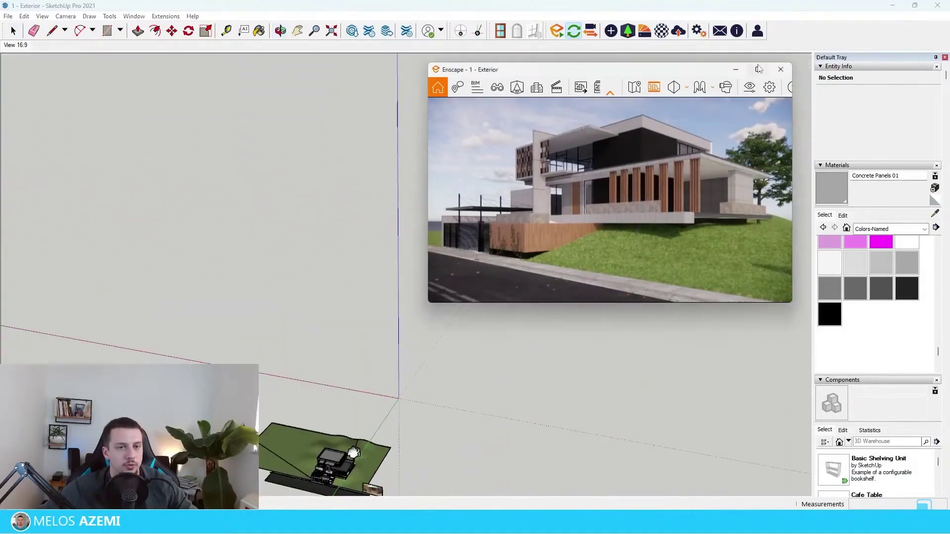
Maximize the Enscape render window, open its asset library and view the whole site from above.
{"action": "left_click", "coordinate": [758, 69]}
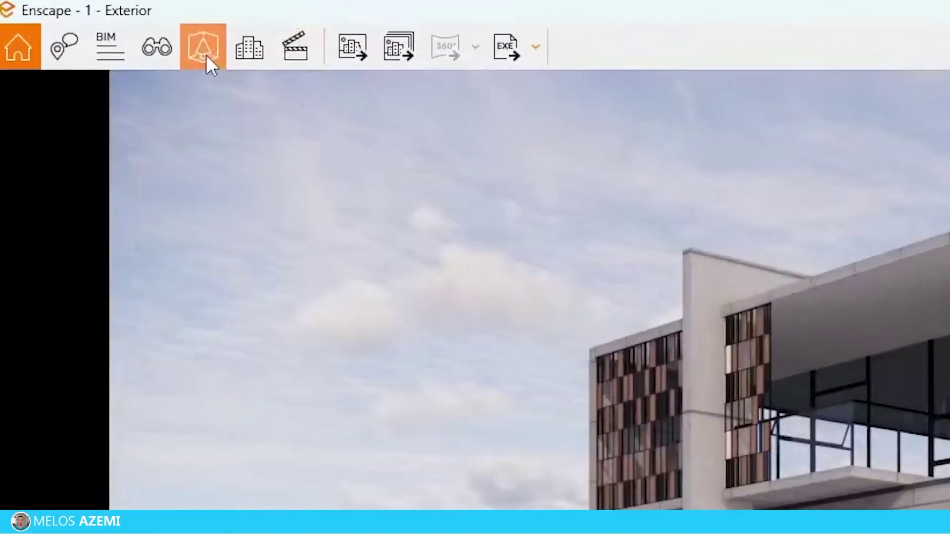
{"action": "left_click", "coordinate": [89, 21]}
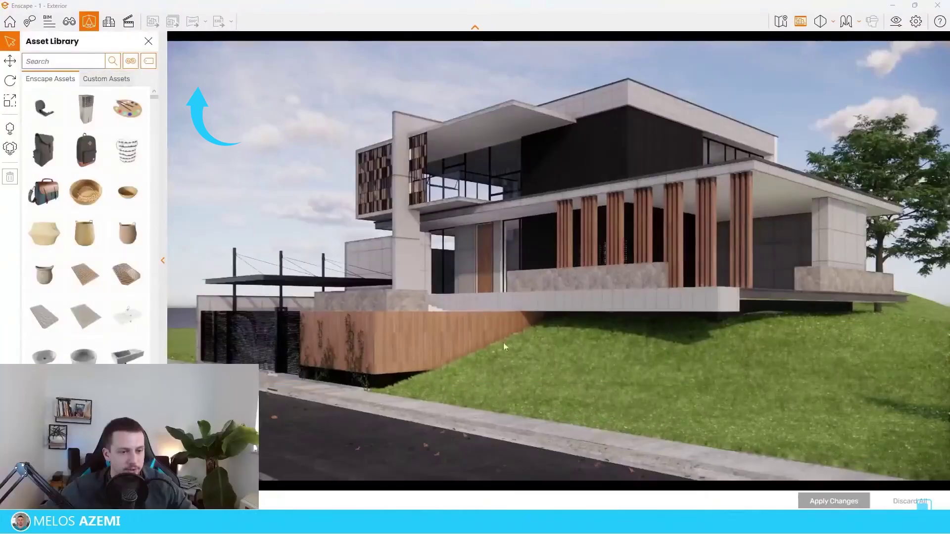
{"action": "right_click_drag", "start_coordinate": [507, 220], "coordinate": [519, 307]}
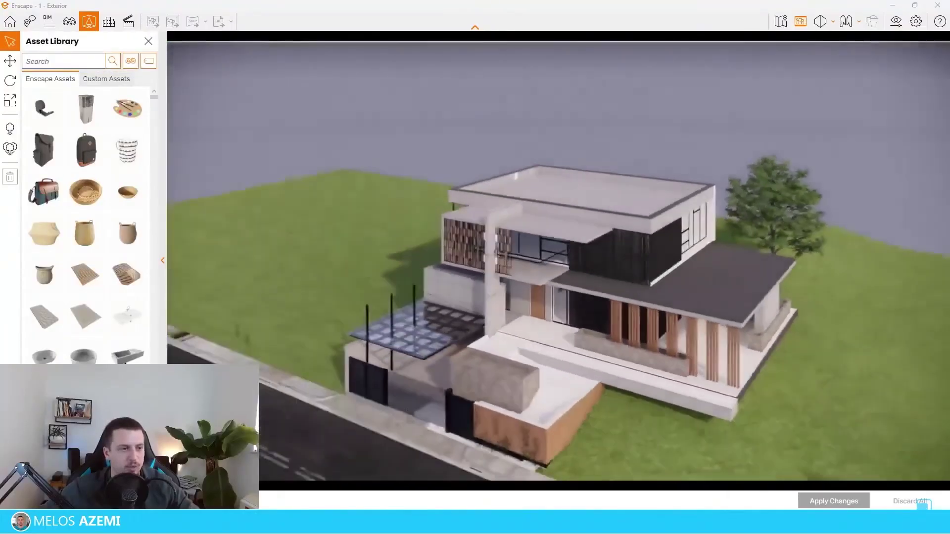
{"action": "scroll", "coordinate": [398, 195], "scroll_direction": "down", "scroll_amount": 3}
{"action": "right_click_drag", "start_coordinate": [376, 232], "coordinate": [399, 195]}
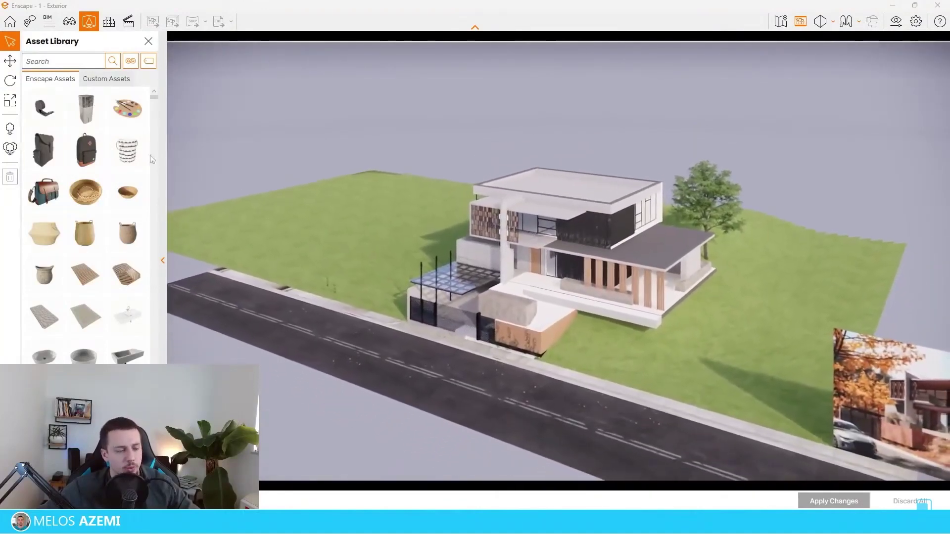
Start multi-asset placement and filter the asset library to the Vegetation category.
{"action": "left_click", "coordinate": [131, 60]}
{"action": "left_click", "coordinate": [148, 61]}
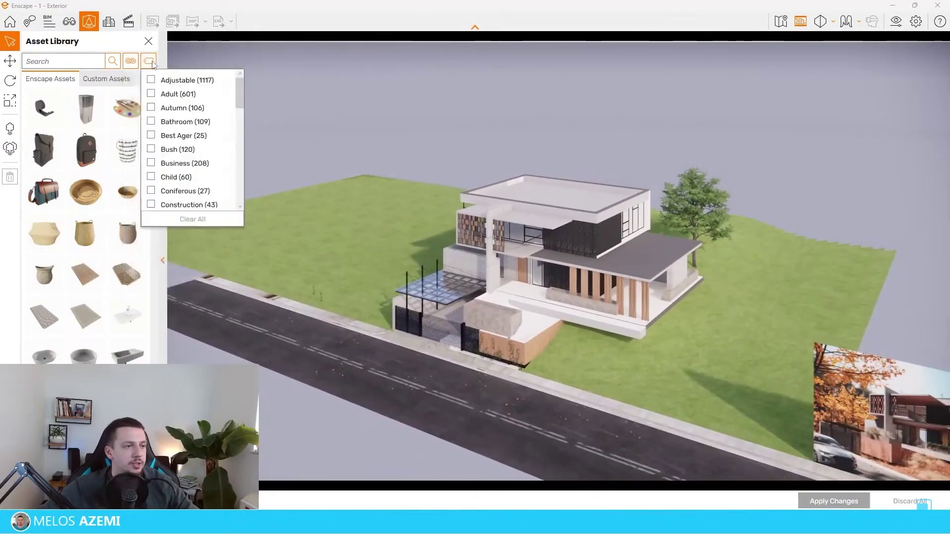
{"action": "left_click", "coordinate": [131, 66]}
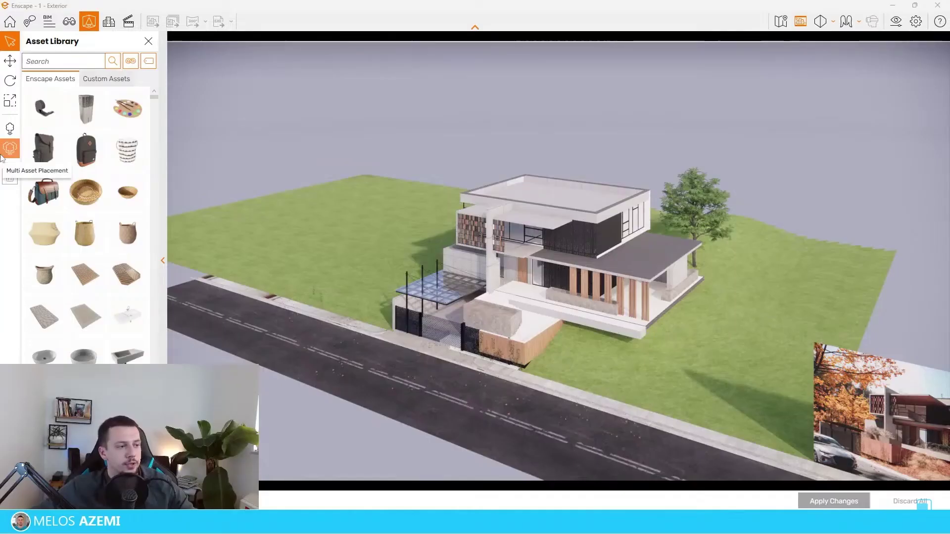
{"action": "left_click", "coordinate": [7, 247]}
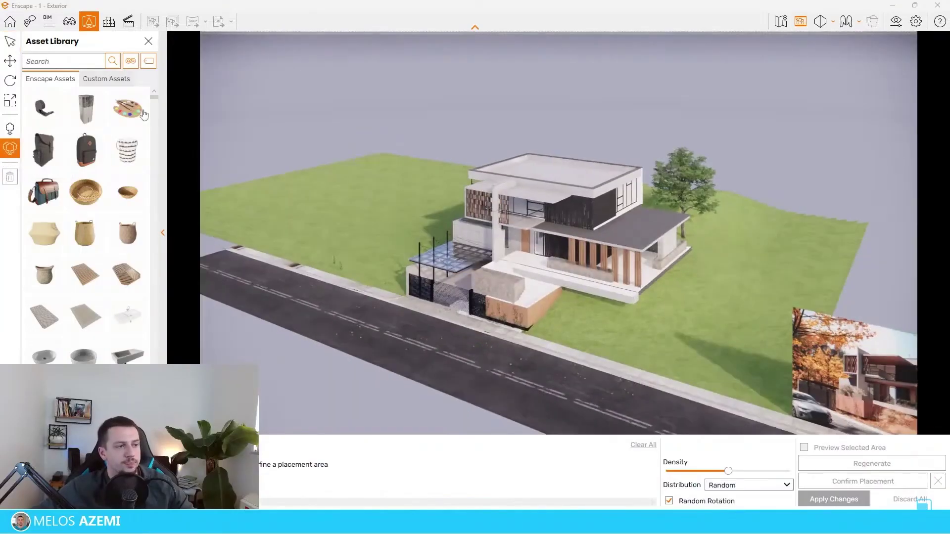
{"action": "left_click", "coordinate": [302, 27]}
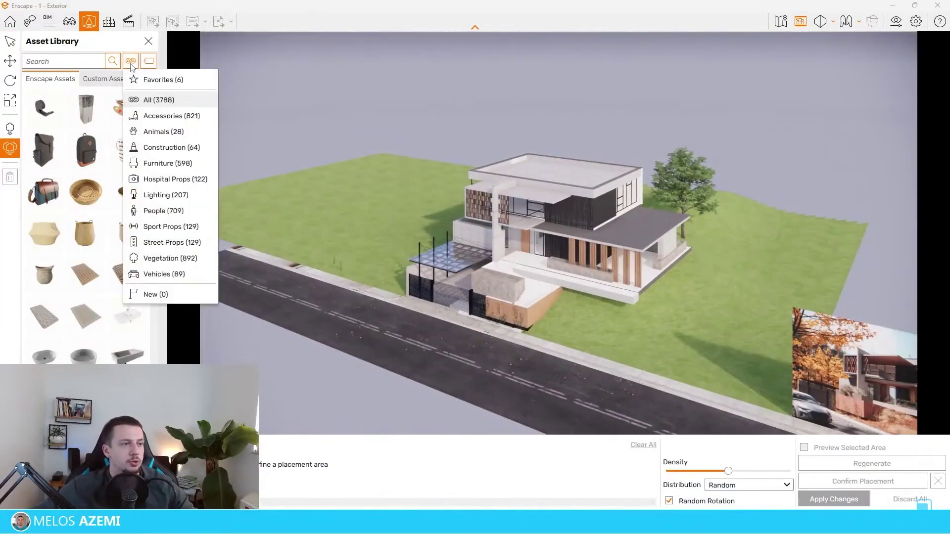
{"action": "left_click", "coordinate": [163, 257]}
{"action": "scroll", "coordinate": [119, 227], "scroll_direction": "down", "scroll_amount": 5}
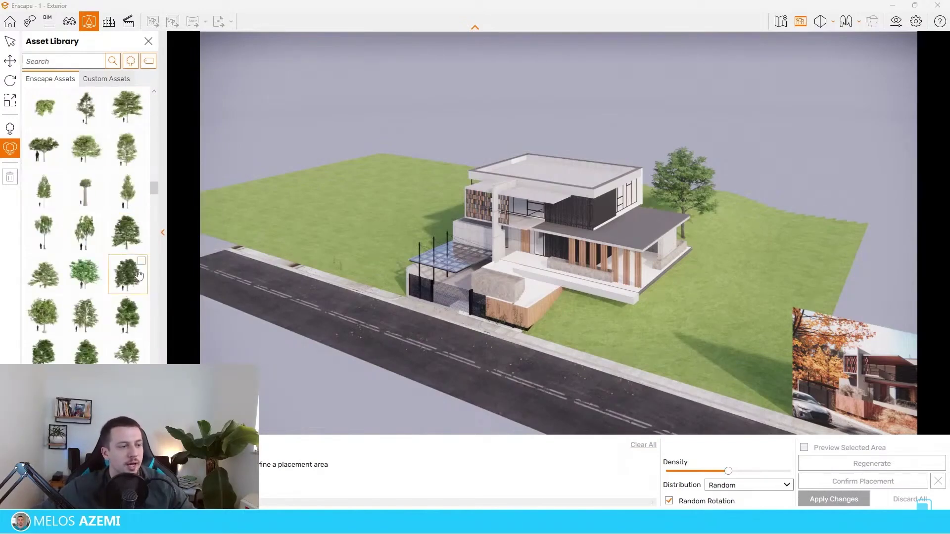
Select six deciduous trees for the multi-asset placement, including Deciduous Tree 020.
{"action": "left_click", "coordinate": [139, 275]}
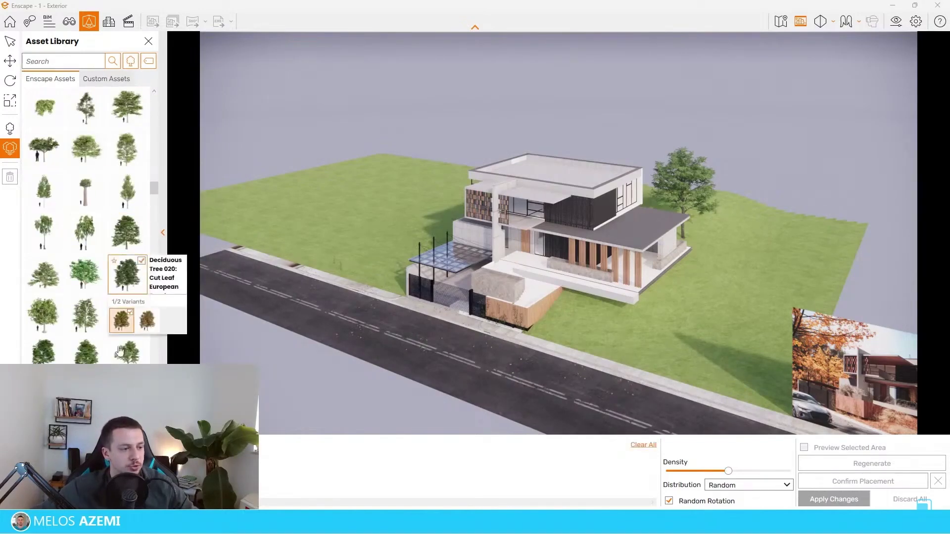
{"action": "left_click", "coordinate": [85, 319]}
{"action": "left_click", "coordinate": [44, 351]}
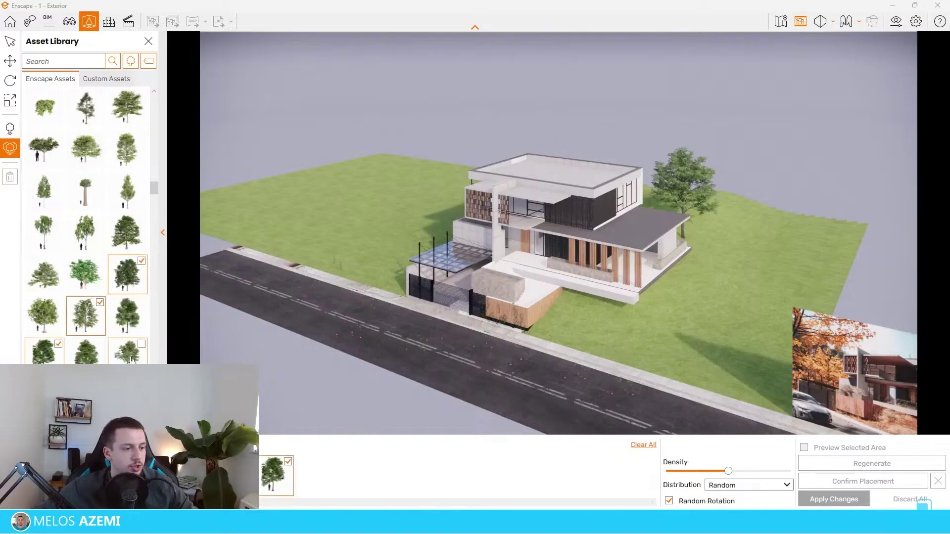
{"action": "left_click", "coordinate": [132, 357]}
{"action": "left_click", "coordinate": [85, 391]}
{"action": "left_click", "coordinate": [44, 391]}
{"action": "scroll", "coordinate": [60, 346], "scroll_direction": "down", "scroll_amount": 4}
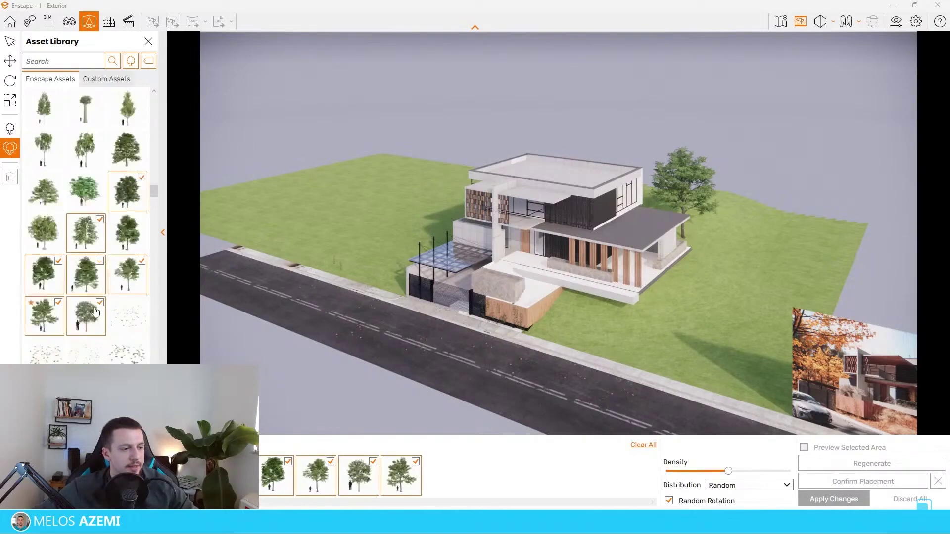
Filter the vegetation by the Bush tag and add several green bushes to the multi-asset selection.
{"action": "scroll", "coordinate": [99, 260], "scroll_direction": "down", "scroll_amount": 3}
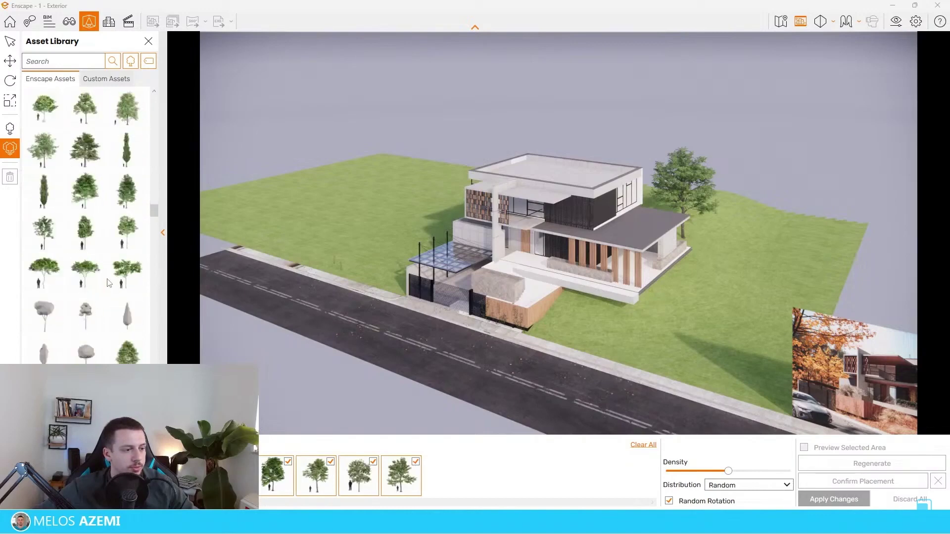
{"action": "left_click", "coordinate": [135, 59]}
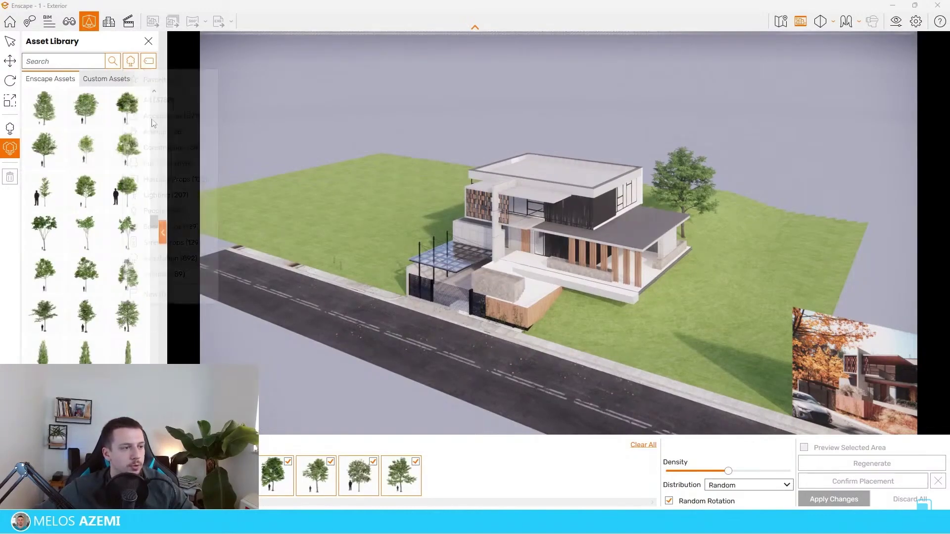
{"action": "left_click", "coordinate": [148, 62]}
{"action": "left_click", "coordinate": [181, 108]}
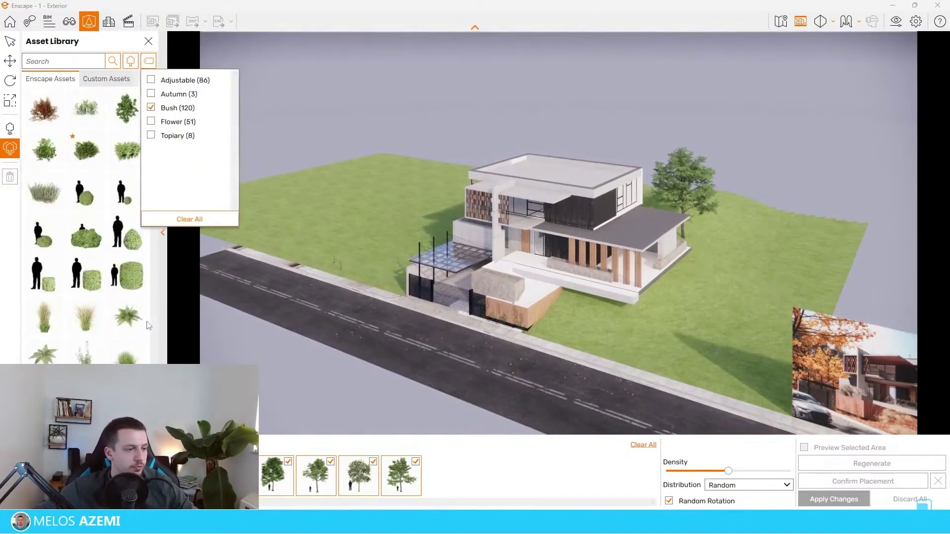
{"action": "left_click", "coordinate": [86, 150]}
{"action": "left_click", "coordinate": [44, 150]}
{"action": "left_click", "coordinate": [128, 150]}
{"action": "left_click", "coordinate": [86, 108]}
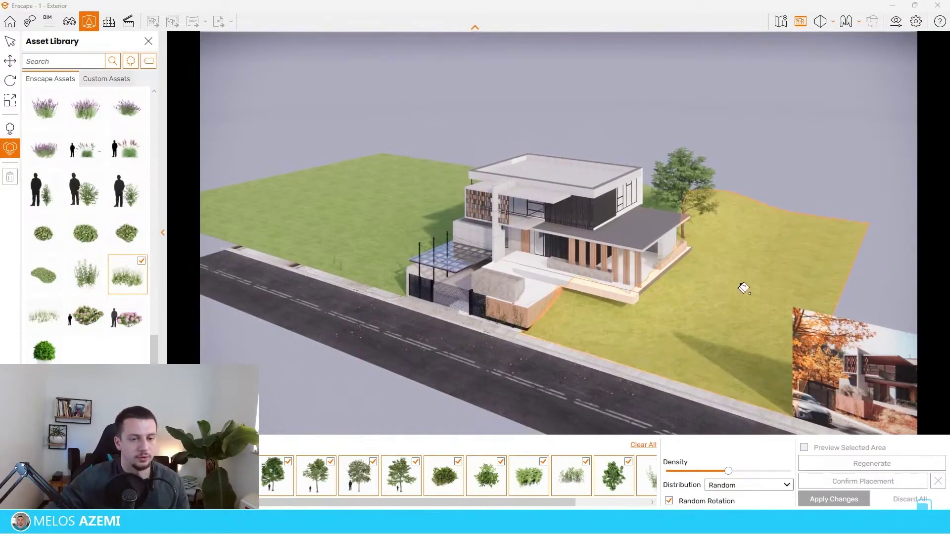
Scatter the selected trees and bushes over the sloping lawn in front of the terrace at increased density with random distribution, and apply the placement.
{"action": "left_click", "coordinate": [746, 271]}
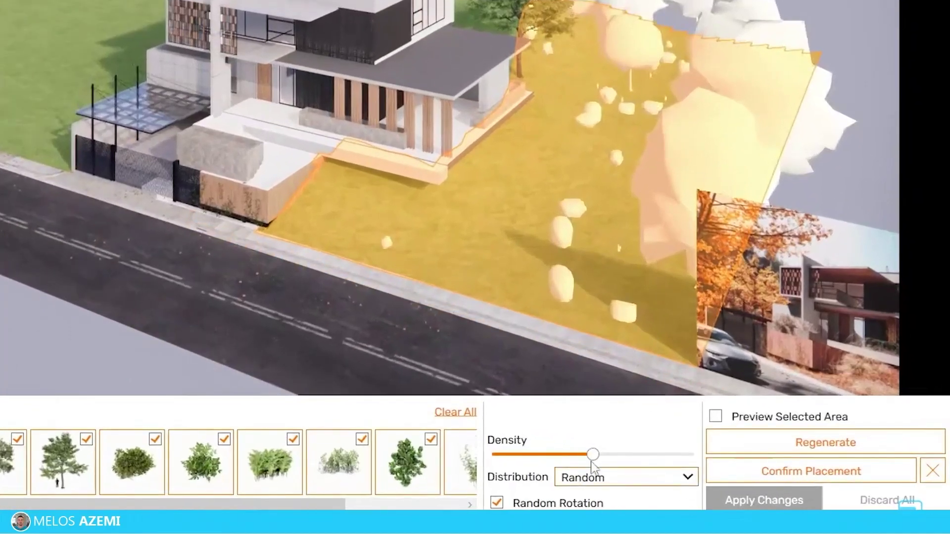
{"action": "left_click_drag", "start_coordinate": [729, 471], "coordinate": [767, 471]}
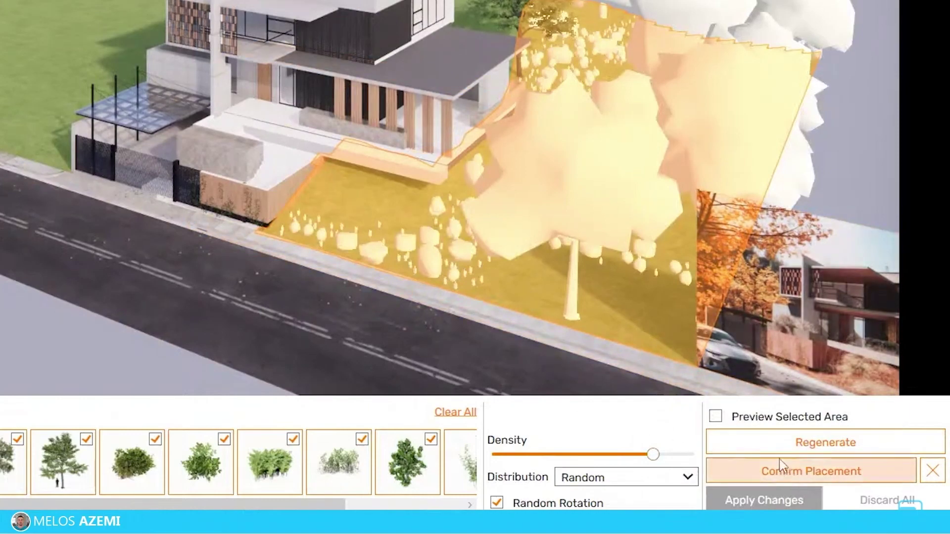
{"action": "left_click", "coordinate": [787, 476]}
{"action": "left_click", "coordinate": [791, 501]}
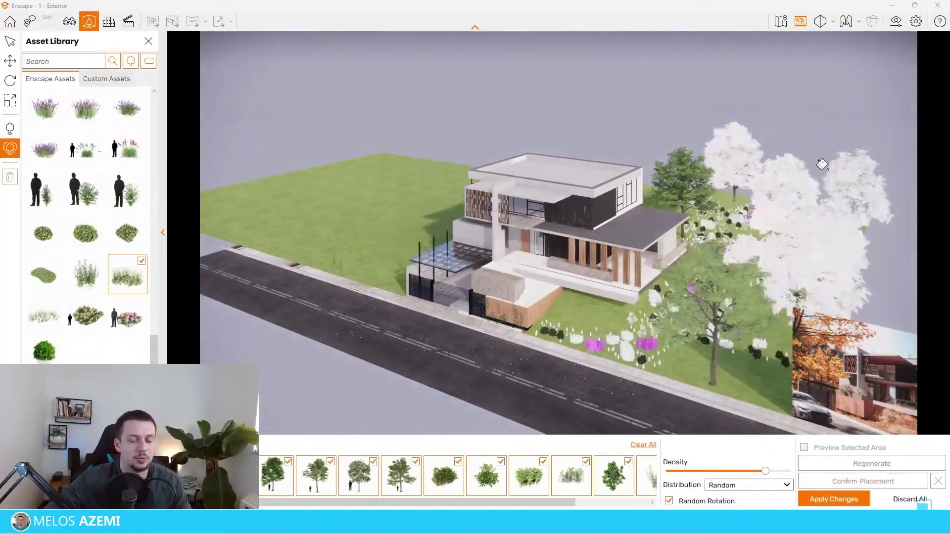
Scatter the same vegetation over the lawn behind the house and the lawn beyond the carport, applying both placements.
{"action": "left_click", "coordinate": [366, 193]}
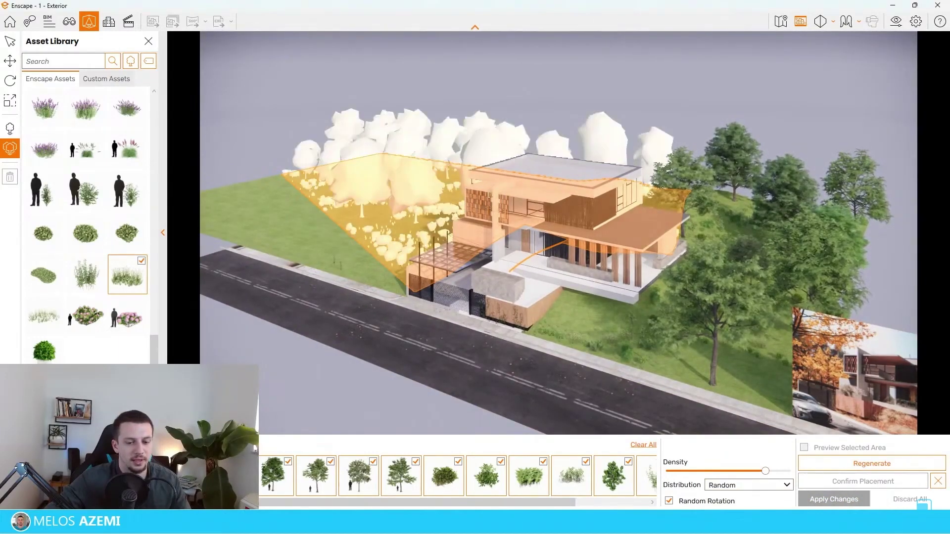
{"action": "left_click", "coordinate": [848, 482]}
{"action": "left_click", "coordinate": [836, 501]}
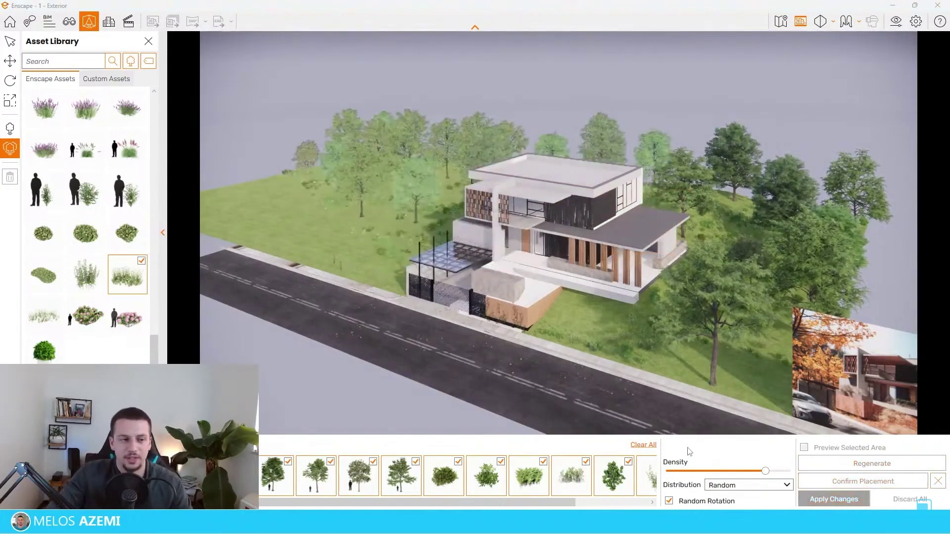
{"action": "left_click", "coordinate": [307, 220]}
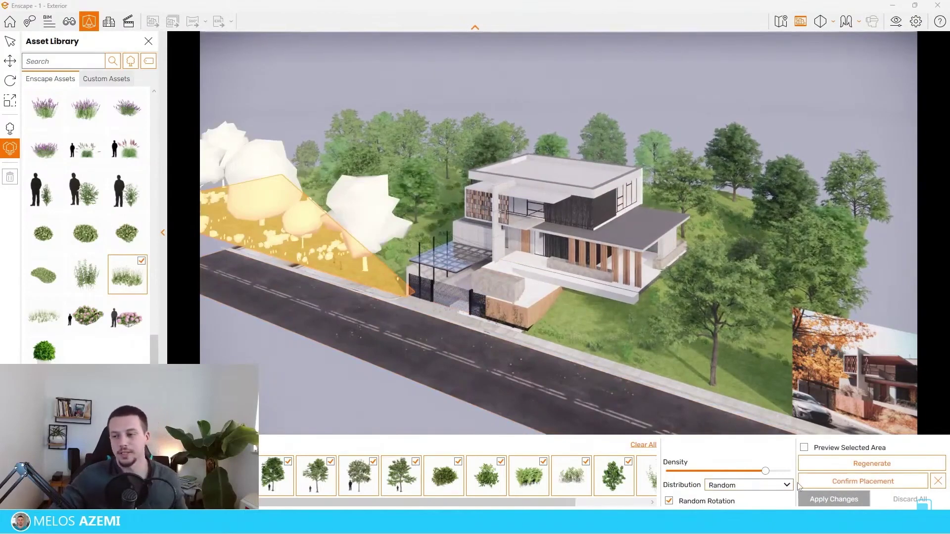
{"action": "left_click", "coordinate": [826, 479]}
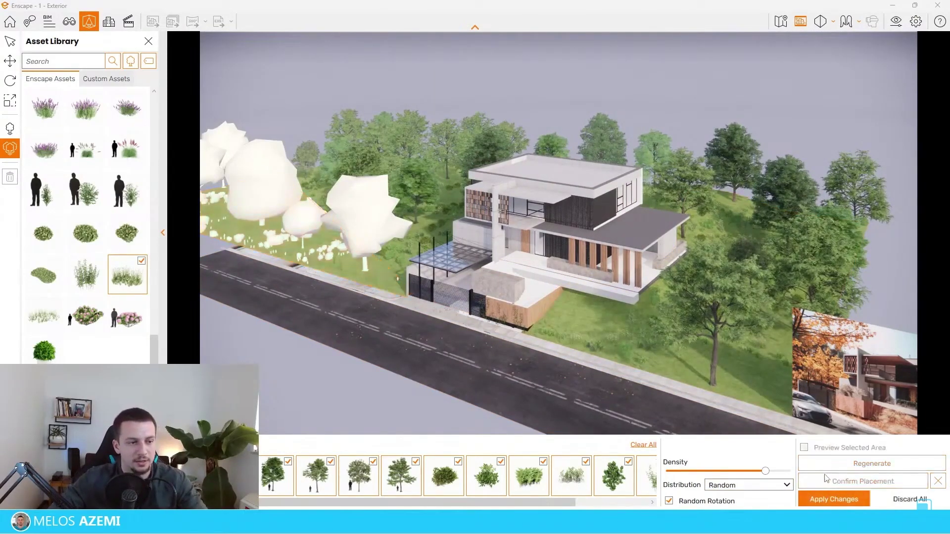
{"action": "left_click", "coordinate": [841, 497]}
Return the Enscape render to the saved View 16:9 and close the view management.
{"action": "left_click", "coordinate": [69, 21]}
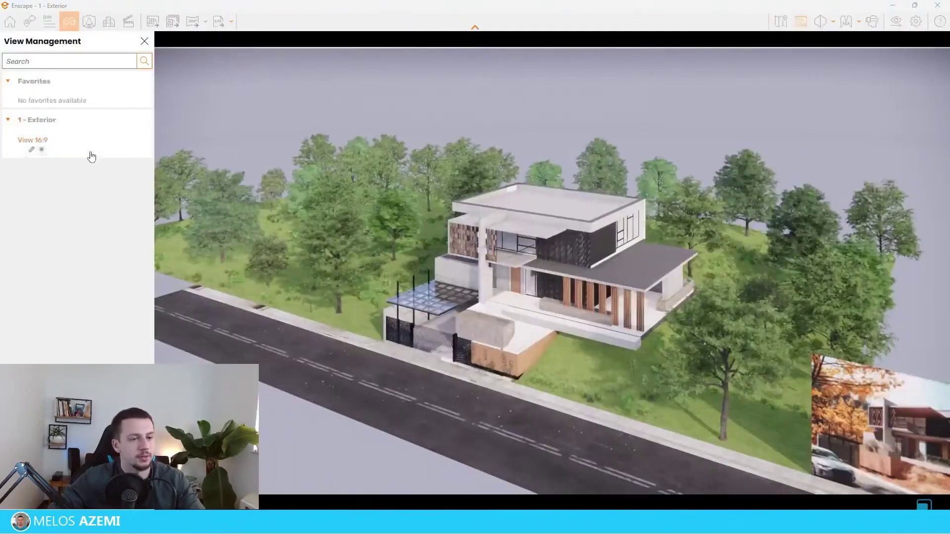
{"action": "left_click", "coordinate": [92, 155]}
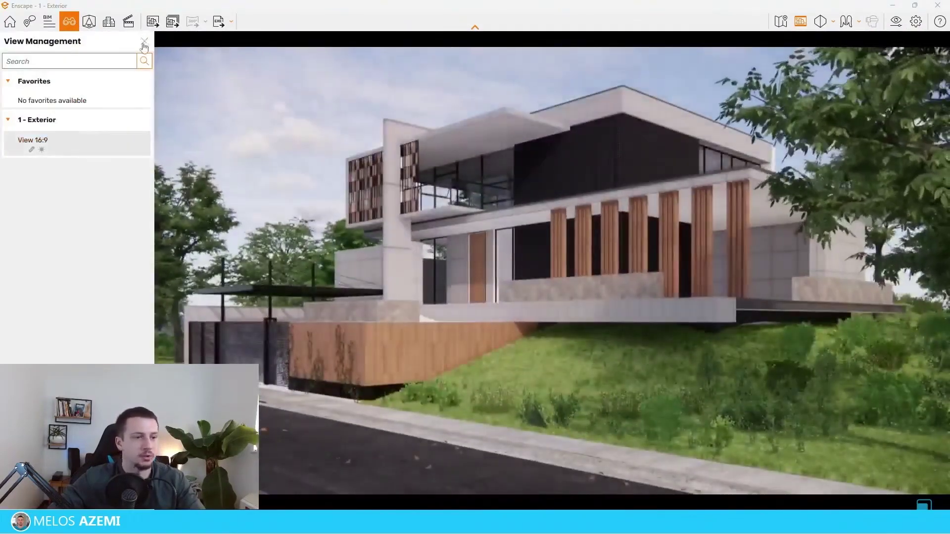
{"action": "left_click", "coordinate": [146, 43]}
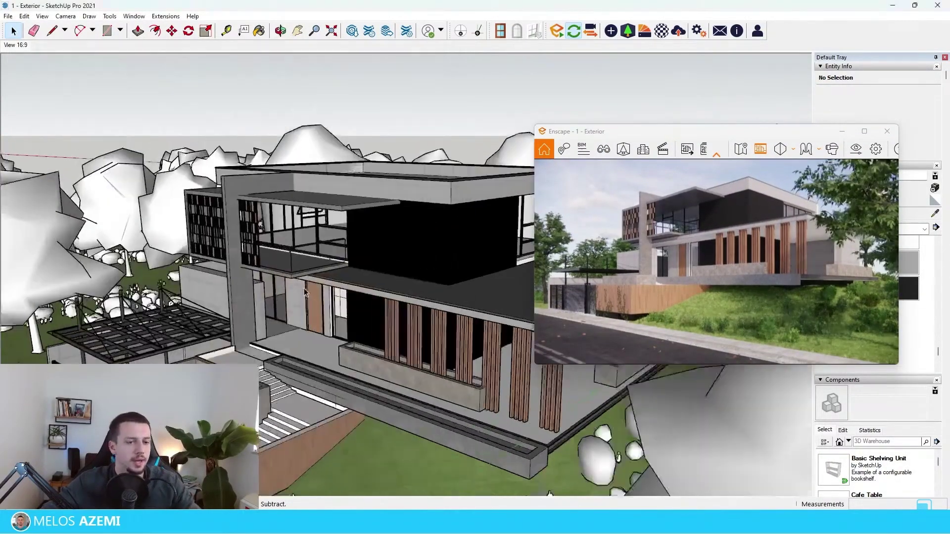
Restore the Enscape render window to its smaller size over the SketchUp model and open the Enscape Material Editor.
{"action": "scroll", "coordinate": [459, 265], "scroll_direction": "up", "scroll_amount": 5}
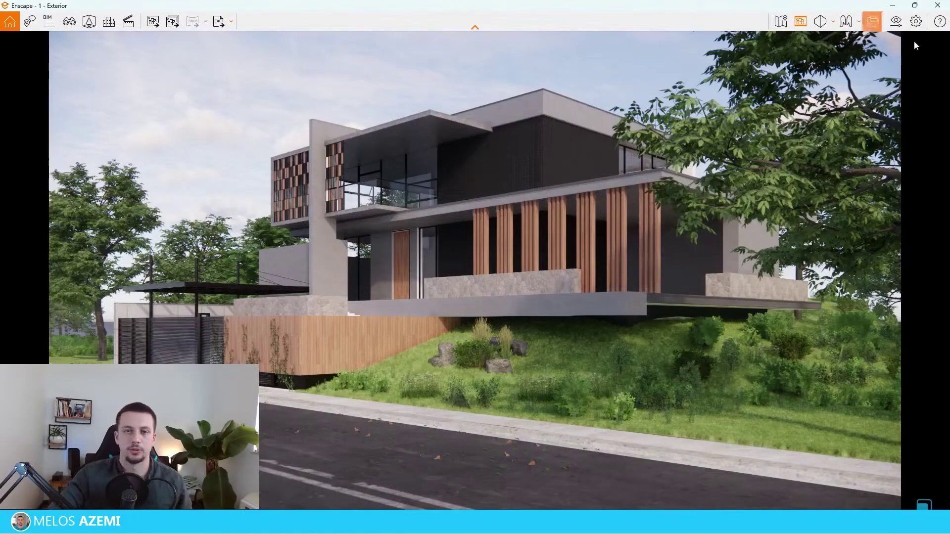
{"action": "left_click", "coordinate": [916, 4]}
{"action": "scroll", "coordinate": [174, 306], "scroll_direction": "down", "scroll_amount": 6}
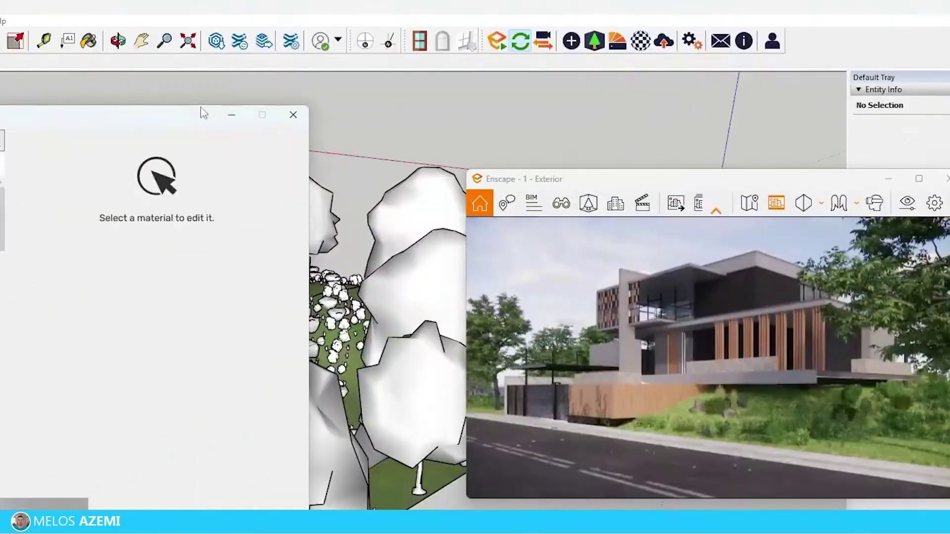
Sample the dark material of the terrace slab edge below the stone wall to load it in the Enscape Material Editor.
{"action": "left_click_drag", "start_coordinate": [336, 79], "coordinate": [286, 71]}
{"action": "left_click_drag", "start_coordinate": [56, 74], "coordinate": [515, 46]}
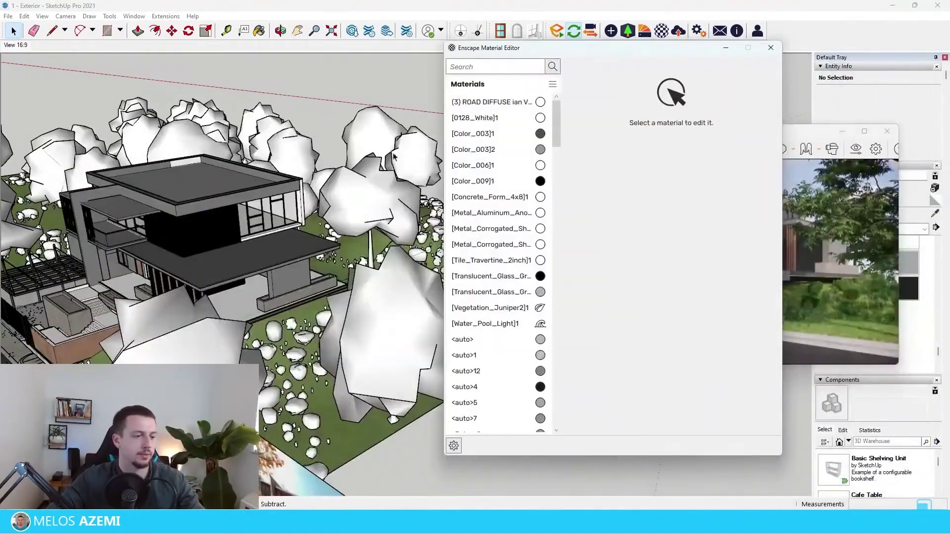
{"action": "scroll", "coordinate": [296, 263], "scroll_direction": "up", "scroll_amount": 10}
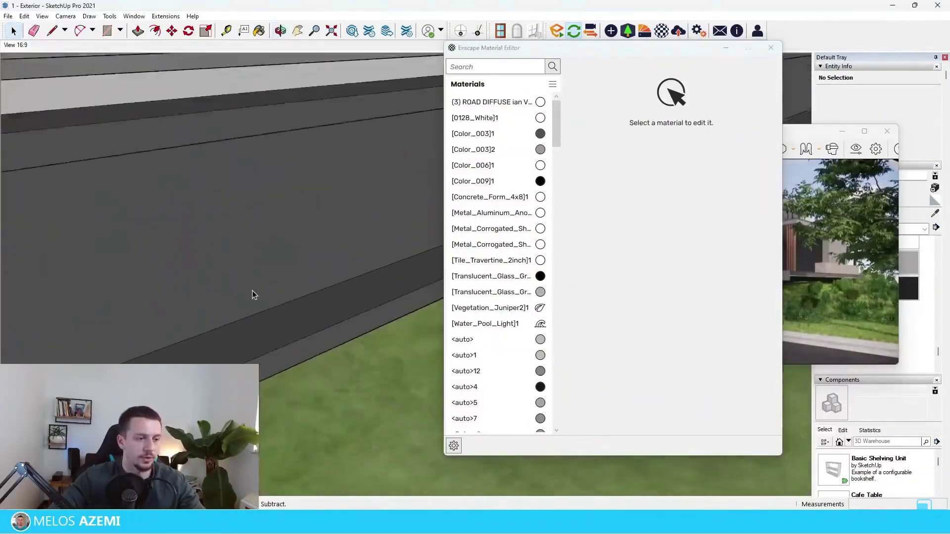
{"action": "scroll", "coordinate": [244, 332], "scroll_direction": "down", "scroll_amount": 10}
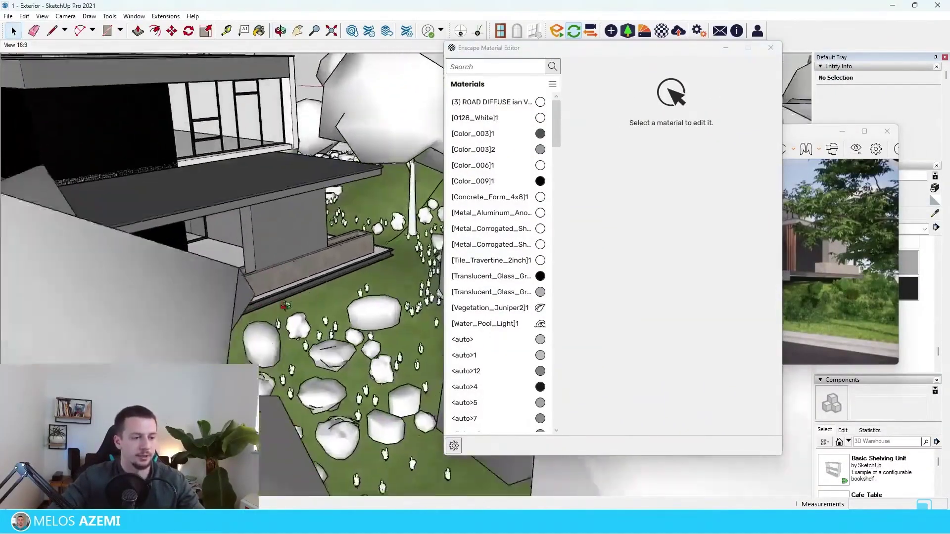
{"action": "scroll", "coordinate": [294, 326], "scroll_direction": "down", "scroll_amount": 4}
{"action": "scroll", "coordinate": [52, 299], "scroll_direction": "up", "scroll_amount": 4}
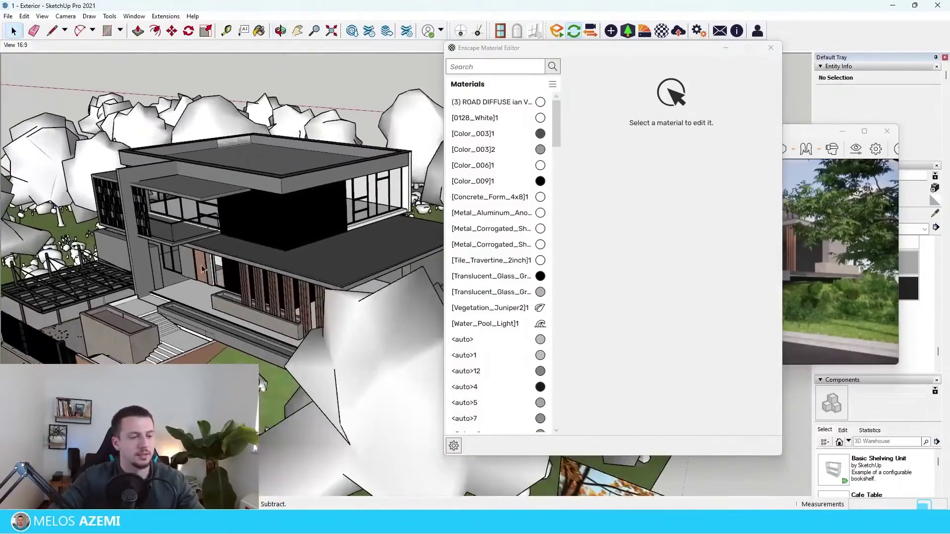
{"action": "scroll", "coordinate": [251, 267], "scroll_direction": "up", "scroll_amount": 2}
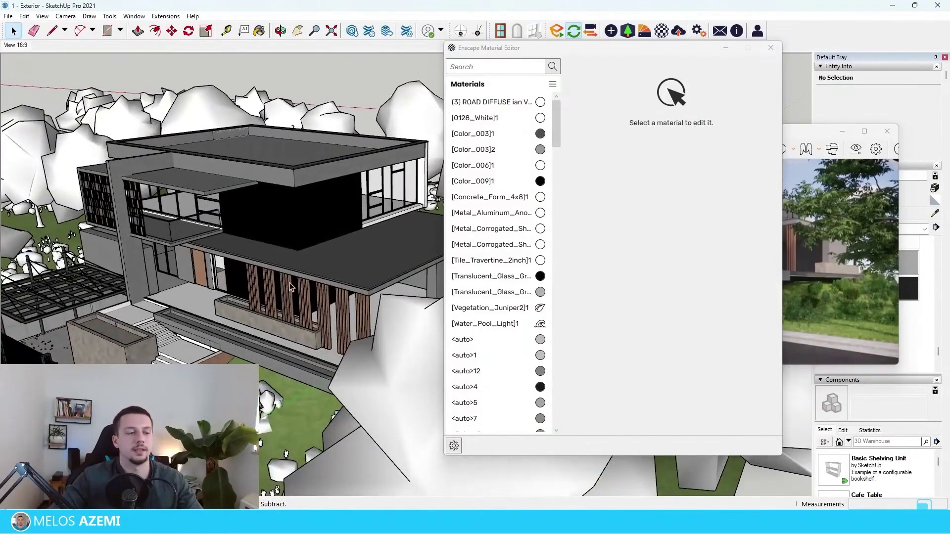
{"action": "scroll", "coordinate": [197, 251], "scroll_direction": "down", "scroll_amount": 1}
{"action": "middle_click_drag", "start_coordinate": [228, 293], "coordinate": [357, 302]}
{"action": "scroll", "coordinate": [329, 300], "scroll_direction": "up", "scroll_amount": 7}
{"action": "key", "text": "b"}
{"action": "key", "text": "alt"}
{"action": "left_click", "coordinate": [313, 271], "text": "alt"}
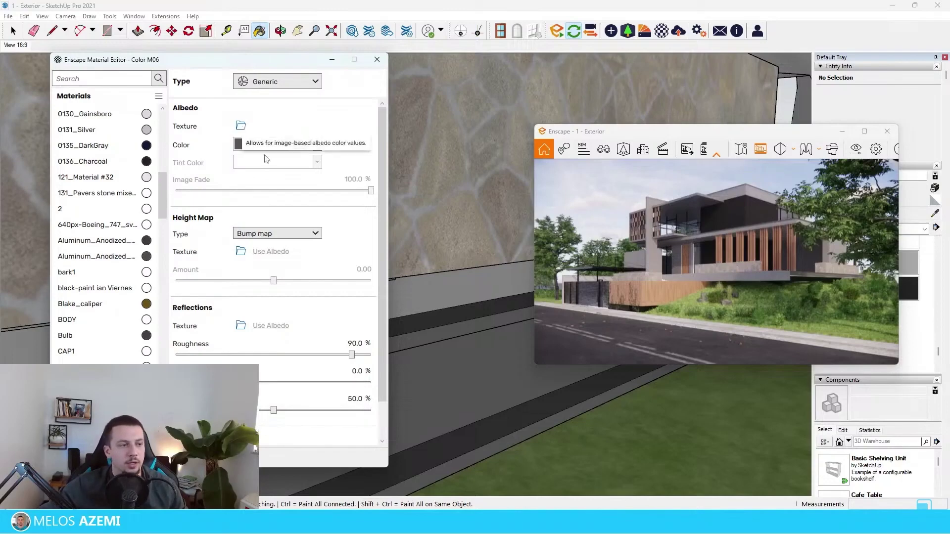
Try a purple and a standard grey albedo colour on the Color M06 material.
{"action": "left_click", "coordinate": [317, 144]}
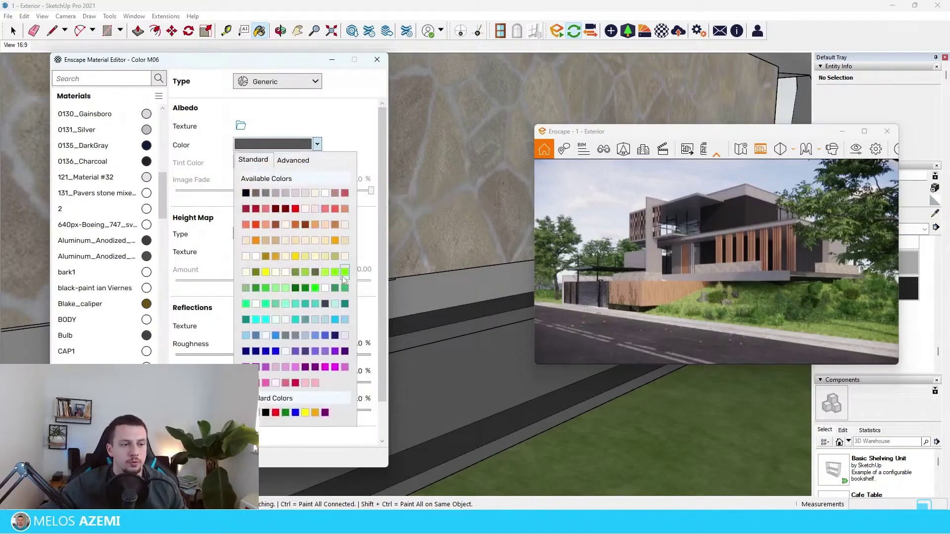
{"action": "left_click", "coordinate": [344, 352]}
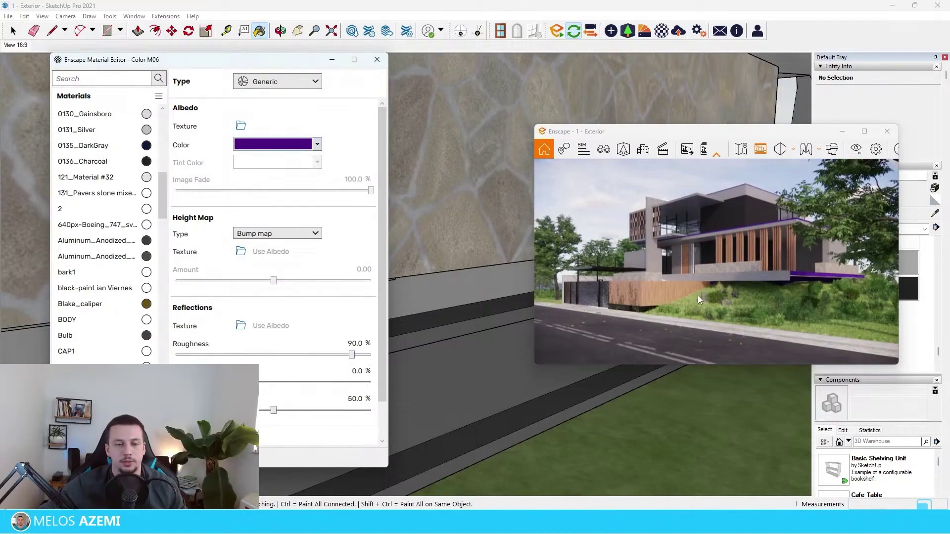
{"action": "left_click", "coordinate": [318, 144]}
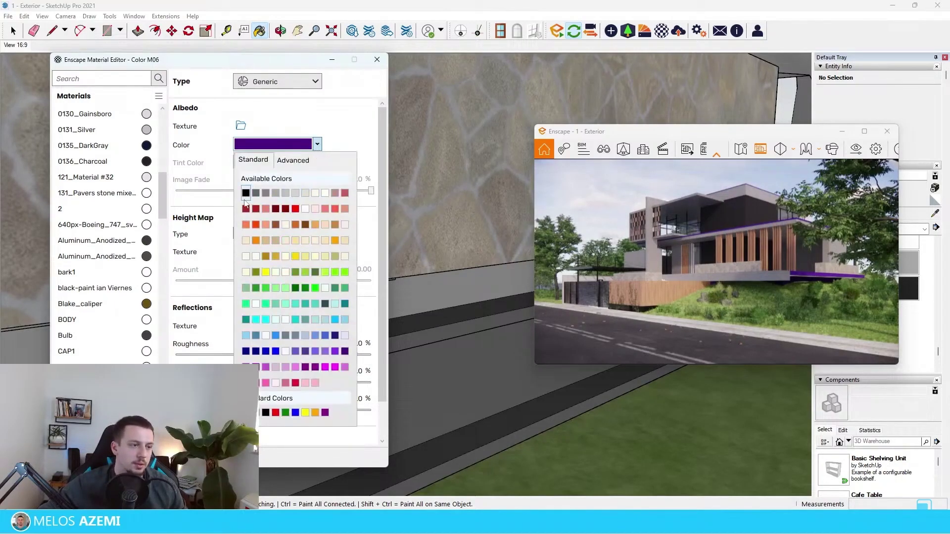
{"action": "left_click", "coordinate": [256, 193]}
Set the albedo colour of the Color M06 material to dark grey #303030.
{"action": "left_click", "coordinate": [317, 144]}
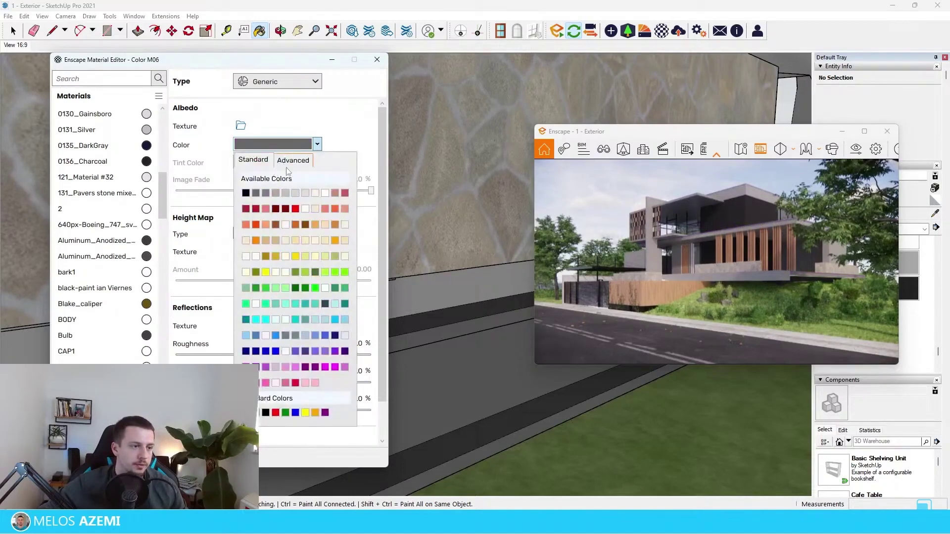
{"action": "left_click", "coordinate": [292, 159]}
{"action": "left_click", "coordinate": [254, 213]}
{"action": "left_click", "coordinate": [254, 160]}
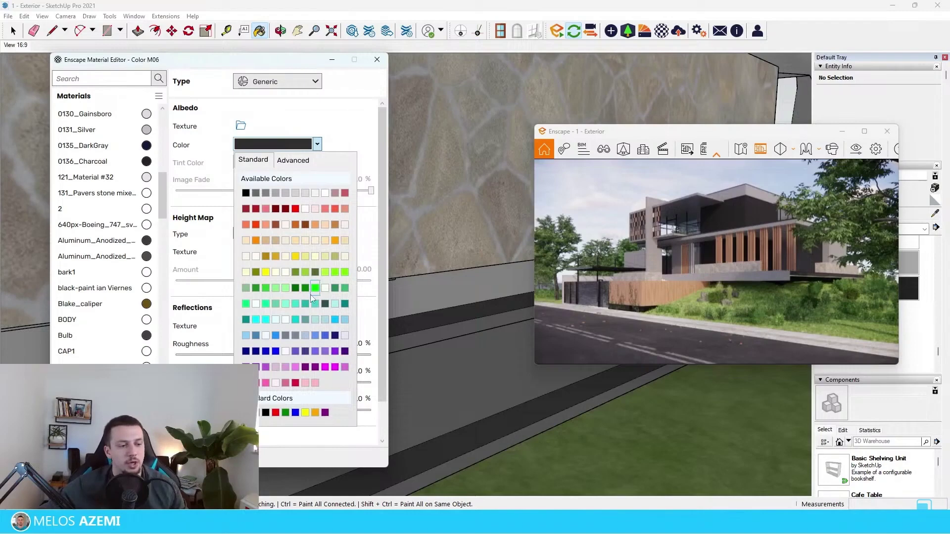
{"action": "left_click", "coordinate": [292, 160]}
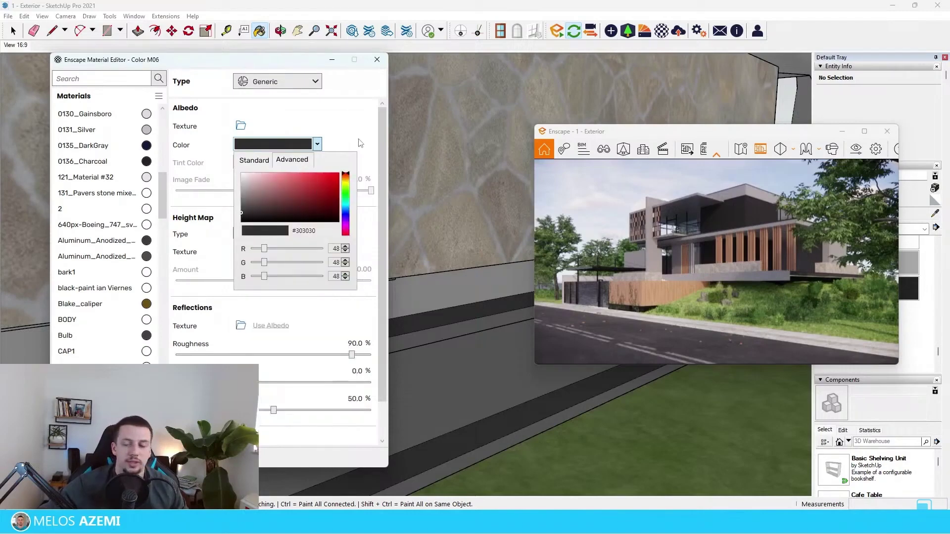
{"action": "left_click", "coordinate": [361, 107]}
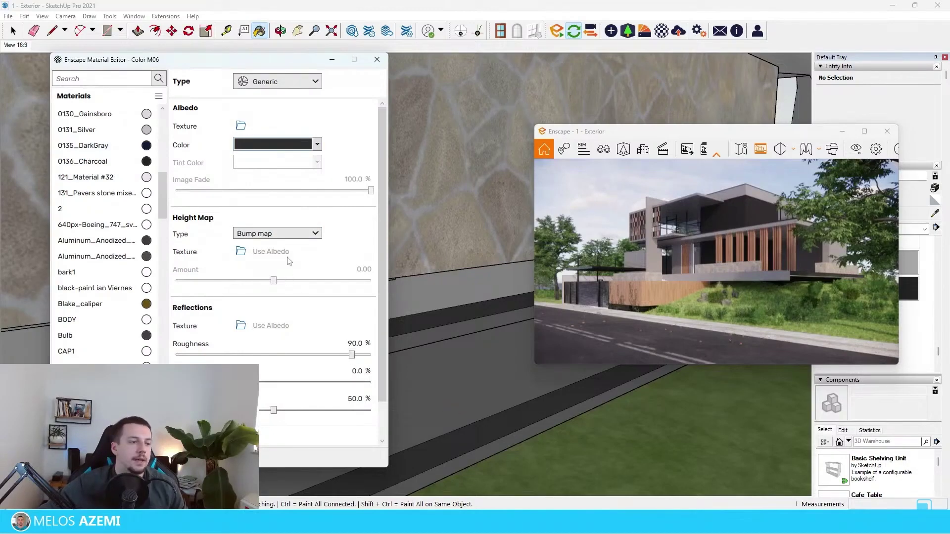
Load the low stone wall's material in the Material Editor and bring the Enscape render close to that wall.
{"action": "scroll", "coordinate": [482, 396], "scroll_direction": "down", "scroll_amount": 8}
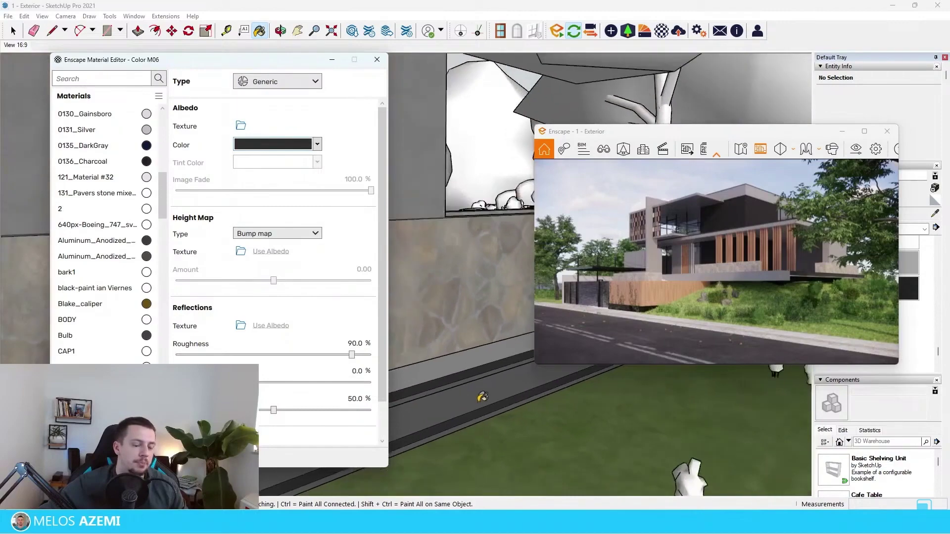
{"action": "mouse_move", "coordinate": [462, 384]}
{"action": "middle_mouse_down"}
{"action": "mouse_move", "coordinate": [471, 407]}
{"action": "mouse_move", "coordinate": [449, 324]}
{"action": "middle_mouse_up"}
{"action": "left_click", "coordinate": [467, 5]}
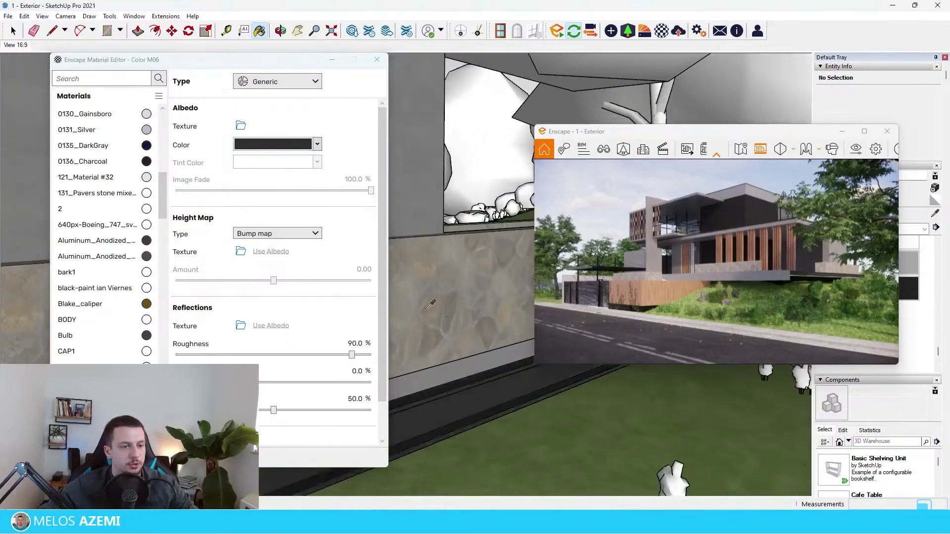
{"action": "left_click", "coordinate": [429, 307], "text": "alt"}
{"action": "double_click", "coordinate": [844, 271]}
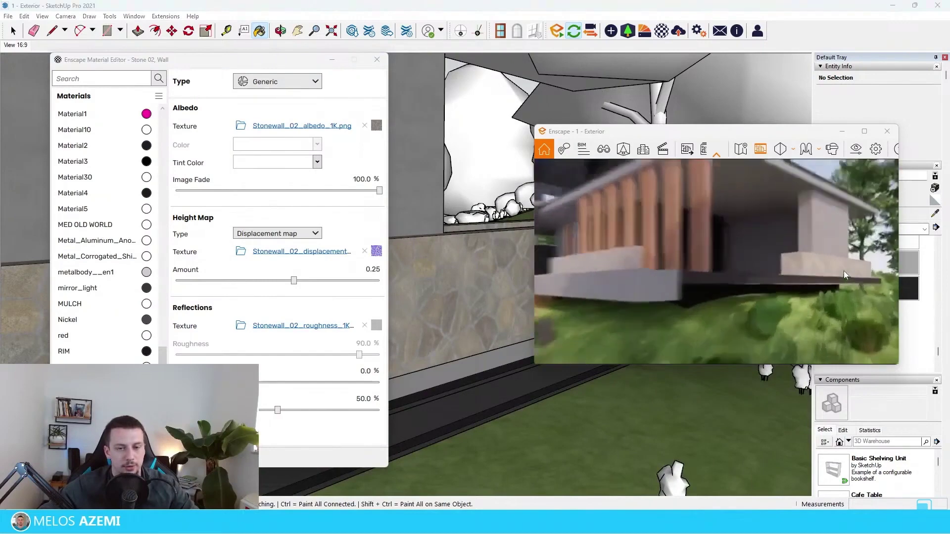
{"action": "scroll", "coordinate": [728, 255], "scroll_direction": "up", "scroll_amount": 5}
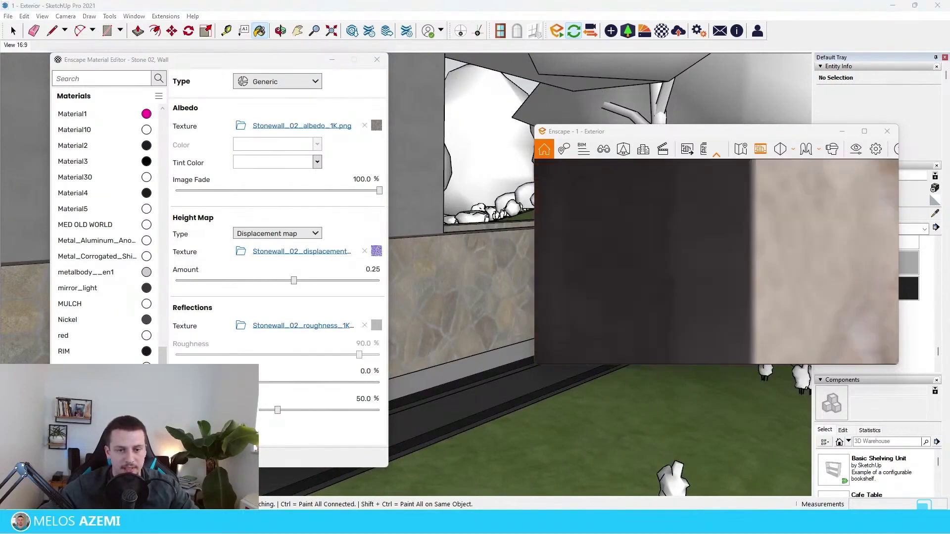
{"action": "scroll", "coordinate": [735, 256], "scroll_direction": "down", "scroll_amount": 4}
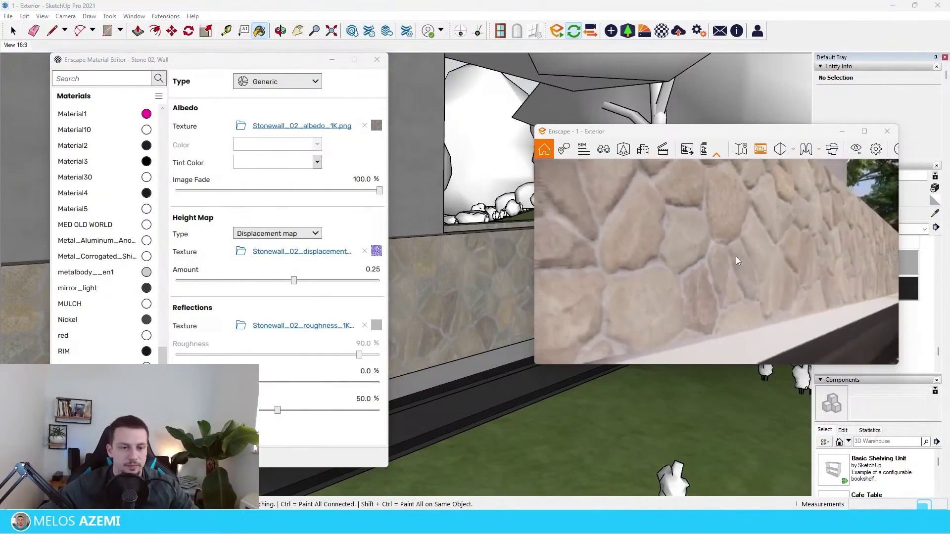
Set the displacement amount of the Stone 02, Wall material to 1.17 and check the stone relief in the render.
{"action": "left_click_drag", "start_coordinate": [299, 281], "coordinate": [317, 282]}
{"action": "left_click_drag", "start_coordinate": [810, 259], "coordinate": [638, 290]}
{"action": "scroll", "coordinate": [810, 259], "scroll_direction": "down", "scroll_amount": 4}
{"action": "scroll", "coordinate": [716, 261], "scroll_direction": "down", "scroll_amount": 4}
{"action": "scroll", "coordinate": [717, 261], "scroll_direction": "up", "scroll_amount": 5}
{"action": "scroll", "coordinate": [716, 261], "scroll_direction": "down", "scroll_amount": 5}
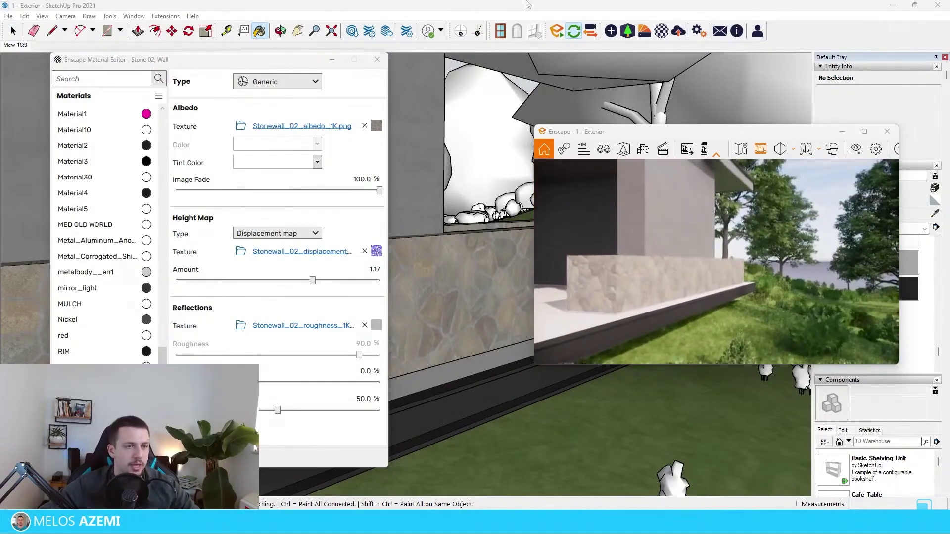
Load the slab edge material Color M06 and make it 100% metallic with 30% roughness.
{"action": "left_click", "coordinate": [499, 388], "text": "alt"}
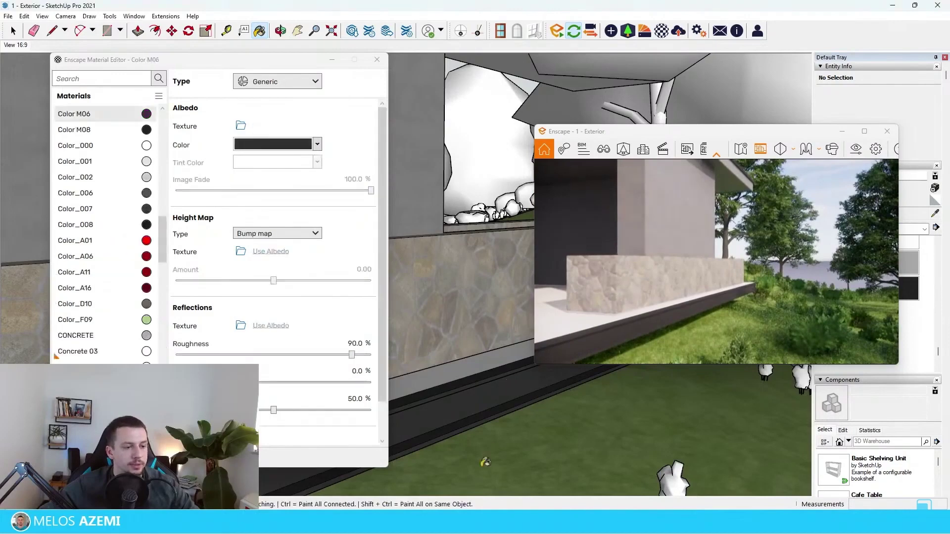
{"action": "left_click_drag", "start_coordinate": [707, 322], "coordinate": [698, 361]}
{"action": "key", "text": "w"}
{"action": "key", "text": "e"}
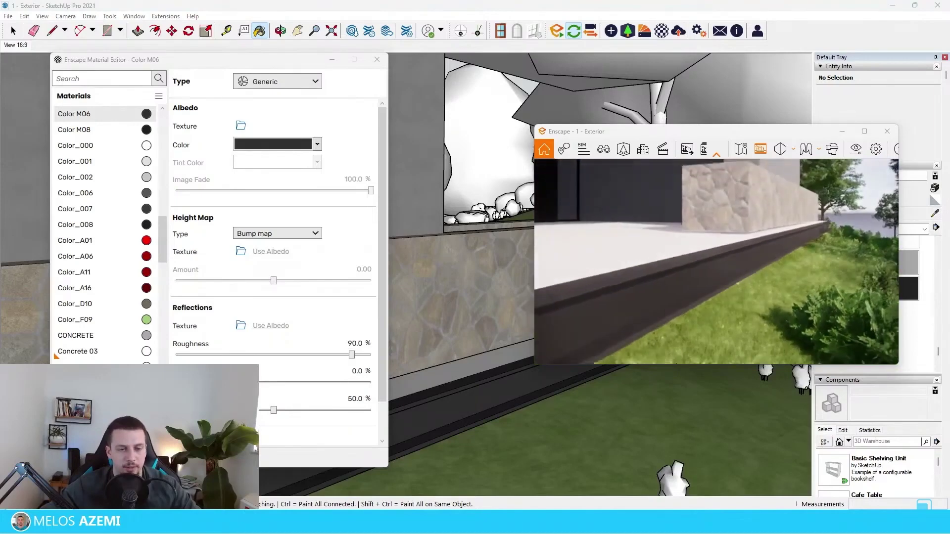
{"action": "key", "text": "q"}
{"action": "key", "text": "e"}
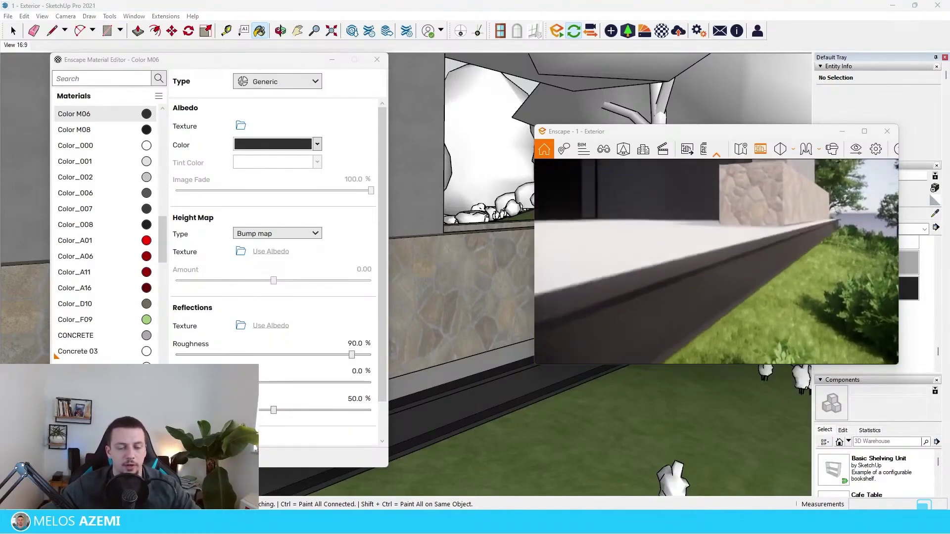
{"action": "key", "text": "q"}
{"action": "left_click_drag", "start_coordinate": [176, 382], "coordinate": [793, 383]}
{"action": "double_click", "coordinate": [355, 344]}
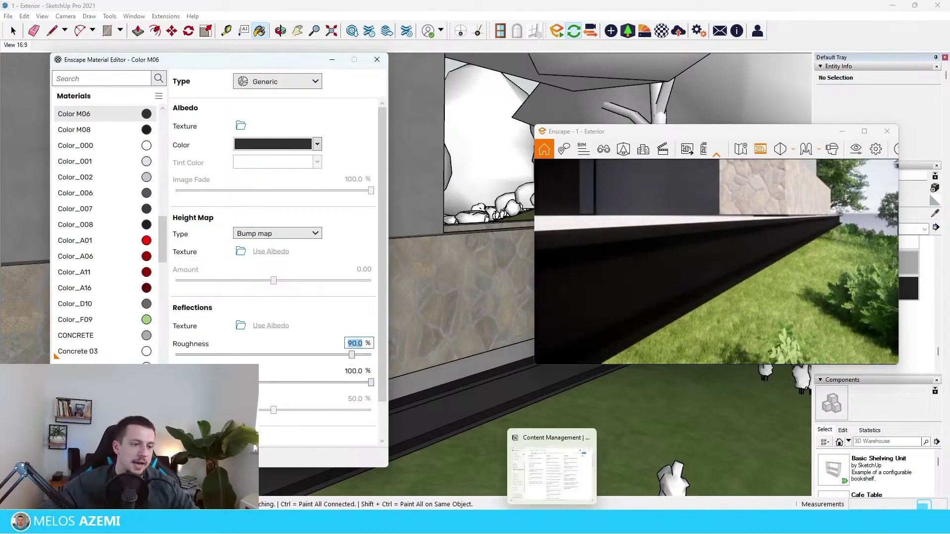
{"action": "type", "text": "30"}
{"action": "key", "text": "Return"}
Sample the black upper-floor cladding to load its 0136_Charcoal material in the Material Editor.
{"action": "left_click_drag", "start_coordinate": [819, 264], "coordinate": [713, 240]}
{"action": "key", "text": "s"}
{"action": "scroll", "coordinate": [695, 378], "scroll_direction": "down", "scroll_amount": 1}
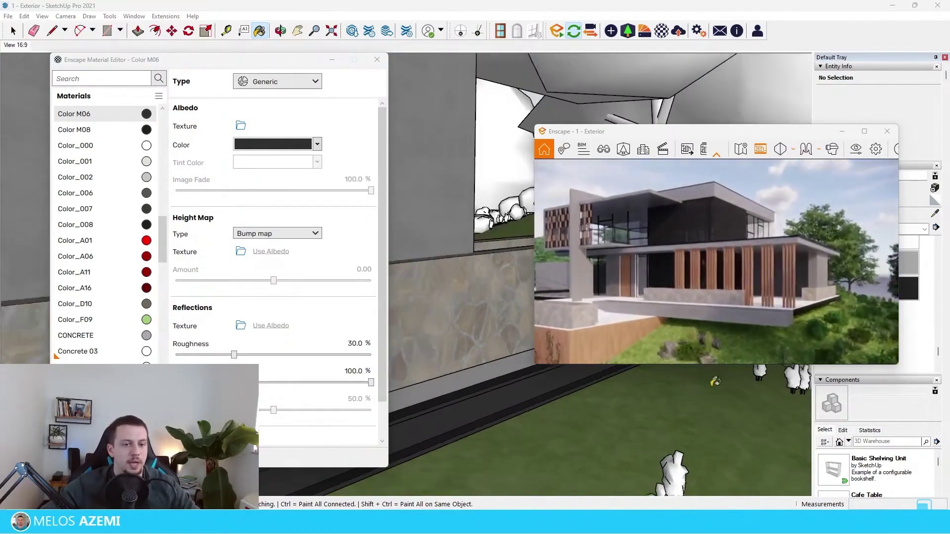
{"action": "scroll", "coordinate": [734, 449], "scroll_direction": "down", "scroll_amount": 2}
{"action": "scroll", "coordinate": [465, 277], "scroll_direction": "up", "scroll_amount": 5}
{"action": "middle_click_drag", "start_coordinate": [465, 277], "coordinate": [467, 360]}
{"action": "left_click", "coordinate": [455, 332], "text": "alt"}
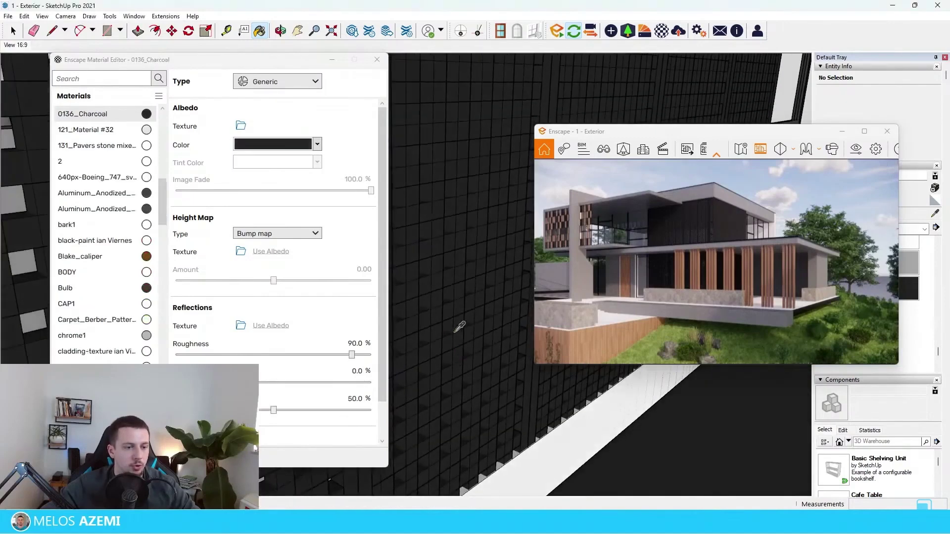
Make the 0136_Charcoal cladding material 100% metallic with 30% roughness.
{"action": "left_click", "coordinate": [360, 374]}
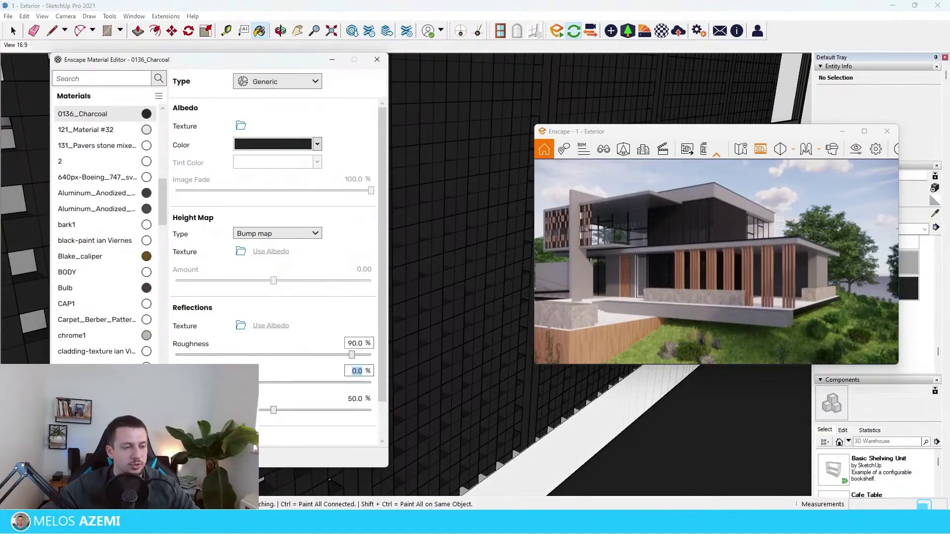
{"action": "type", "text": "100"}
{"action": "key", "text": "Return"}
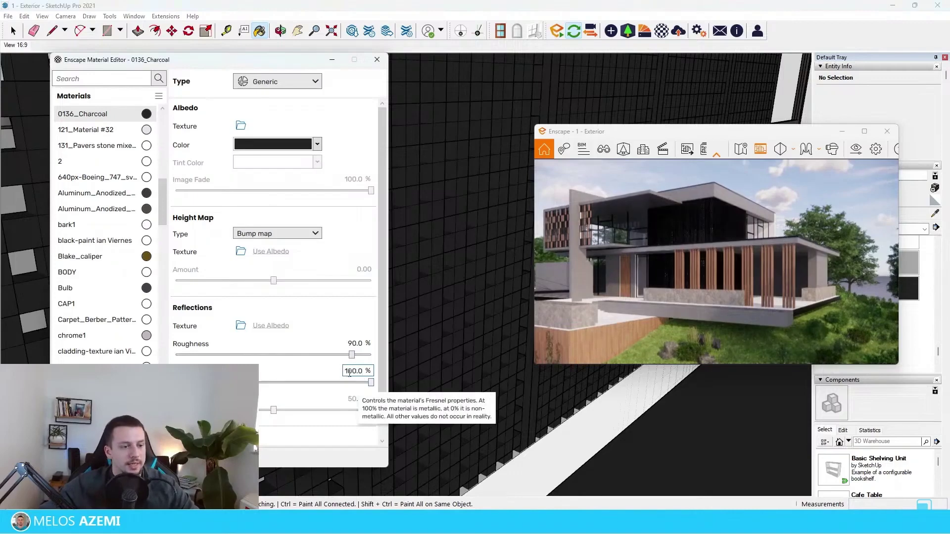
{"action": "left_click", "coordinate": [359, 344]}
{"action": "type", "text": "30"}
{"action": "key", "text": "Return"}
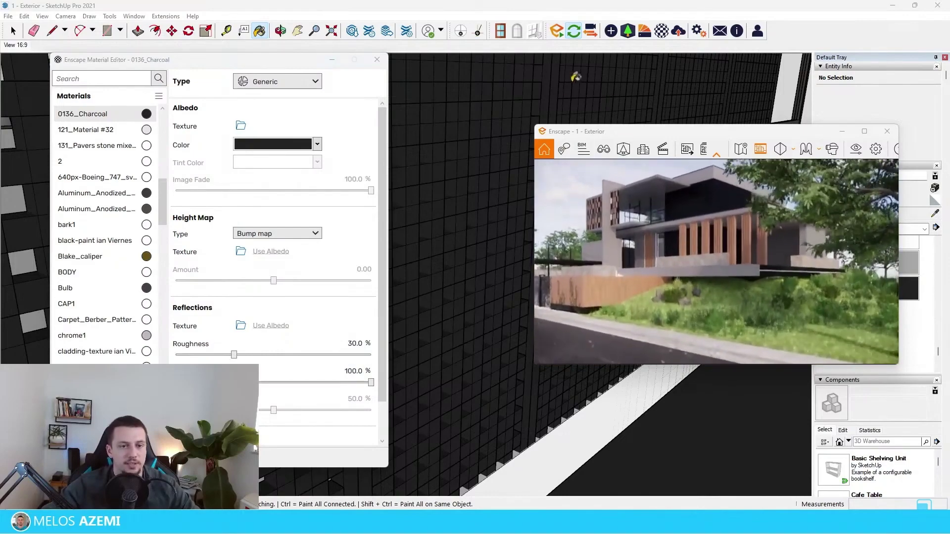
Return the Enscape render to the saved View 16:9, examine it at full size and restore the smaller window.
{"action": "left_click", "coordinate": [603, 149]}
{"action": "left_click", "coordinate": [584, 270]}
{"action": "left_click", "coordinate": [678, 169]}
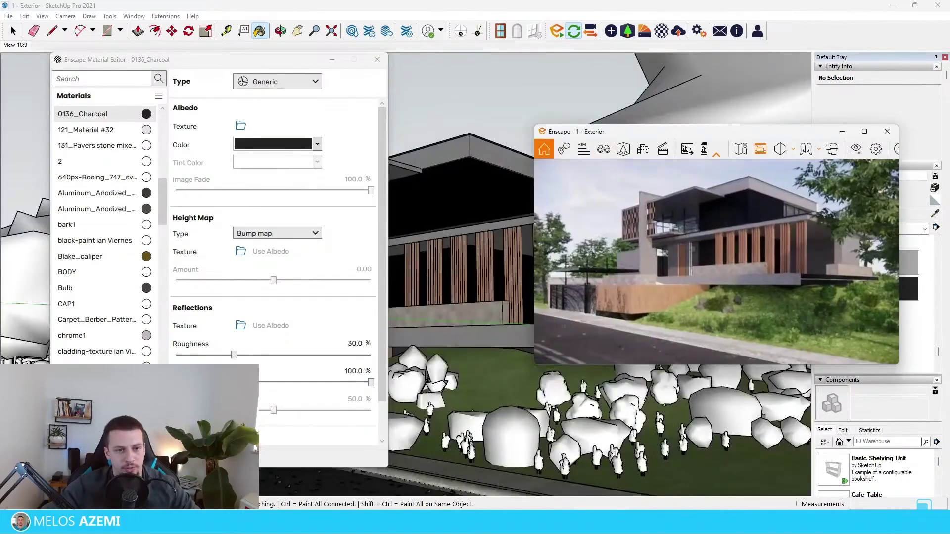
{"action": "left_click", "coordinate": [864, 131]}
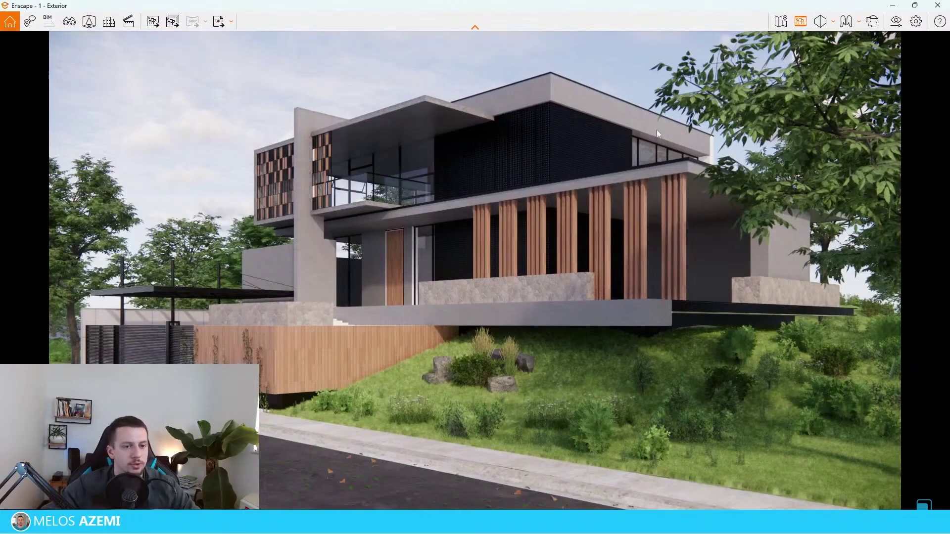
{"action": "left_click", "coordinate": [915, 6]}
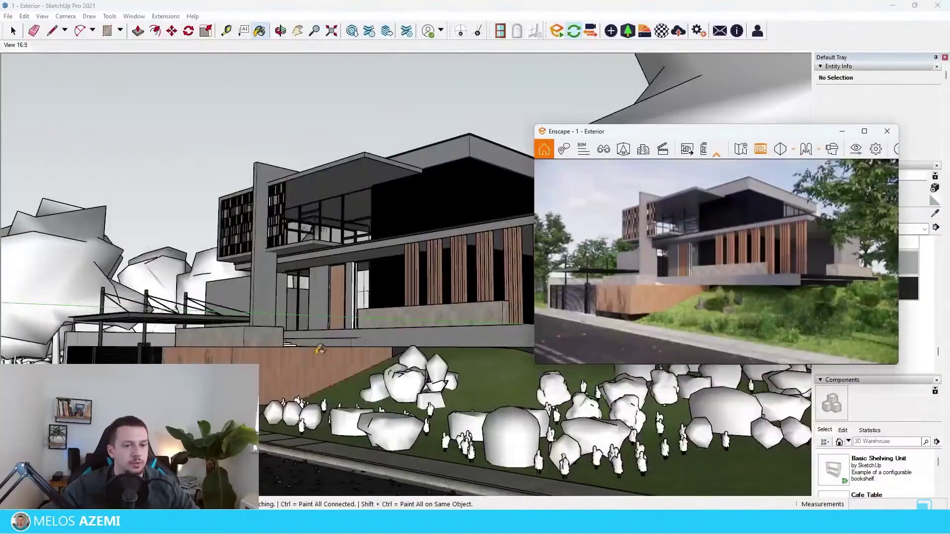
Open the Enscape Asset Library beside the render window and choose an asset category.
{"action": "scroll", "coordinate": [323, 349], "scroll_direction": "down", "scroll_amount": 3}
{"action": "key", "text": "space"}
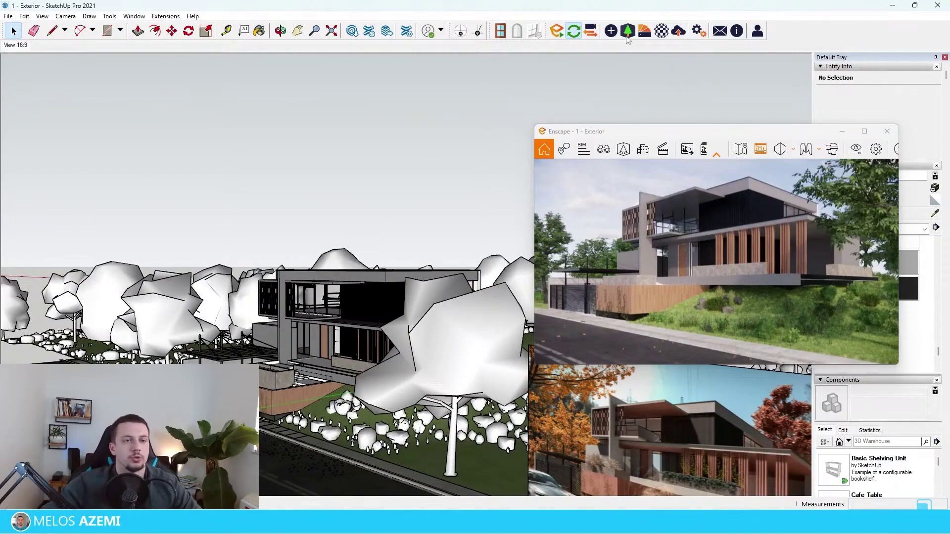
{"action": "left_click_drag", "start_coordinate": [741, 133], "coordinate": [730, 76]}
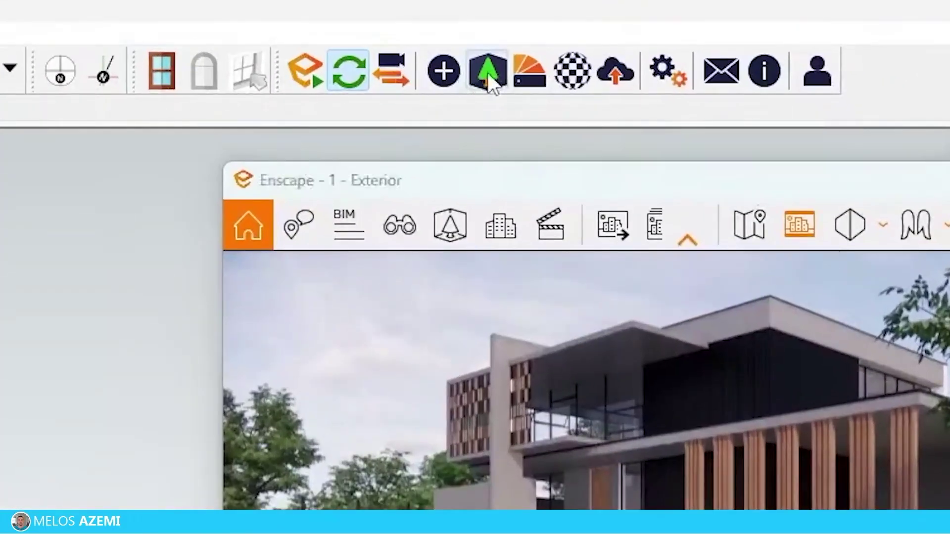
{"action": "left_click", "coordinate": [627, 32]}
{"action": "left_click_drag", "start_coordinate": [485, 87], "coordinate": [200, 66]}
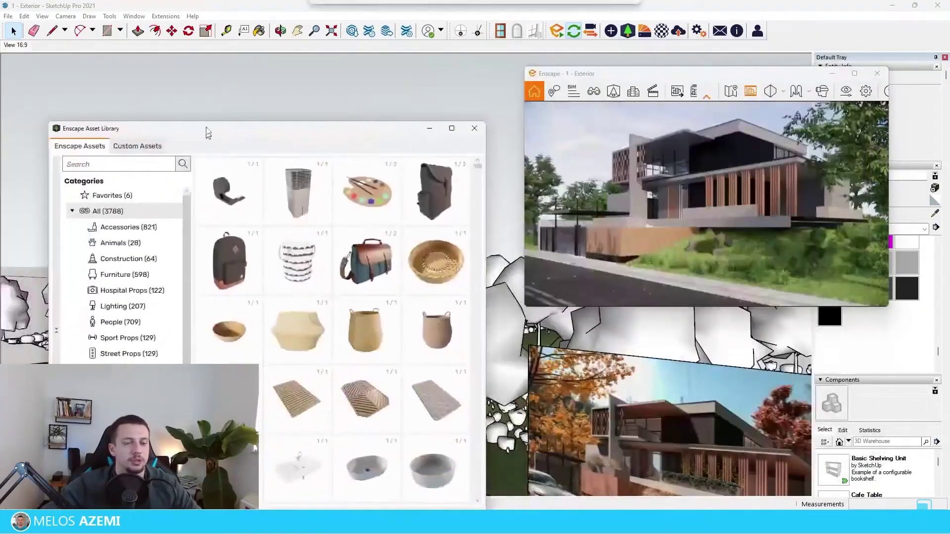
{"action": "scroll", "coordinate": [124, 267], "scroll_direction": "down", "scroll_amount": 1}
{"action": "left_click", "coordinate": [119, 289]}
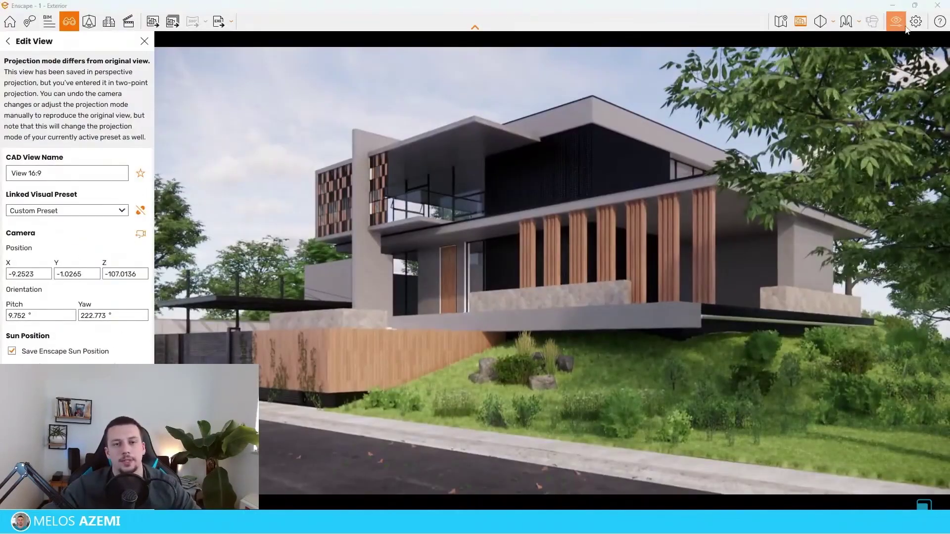
Open the visual settings, review the output and main camera options, and put the dialog away.
{"action": "left_click", "coordinate": [903, 26]}
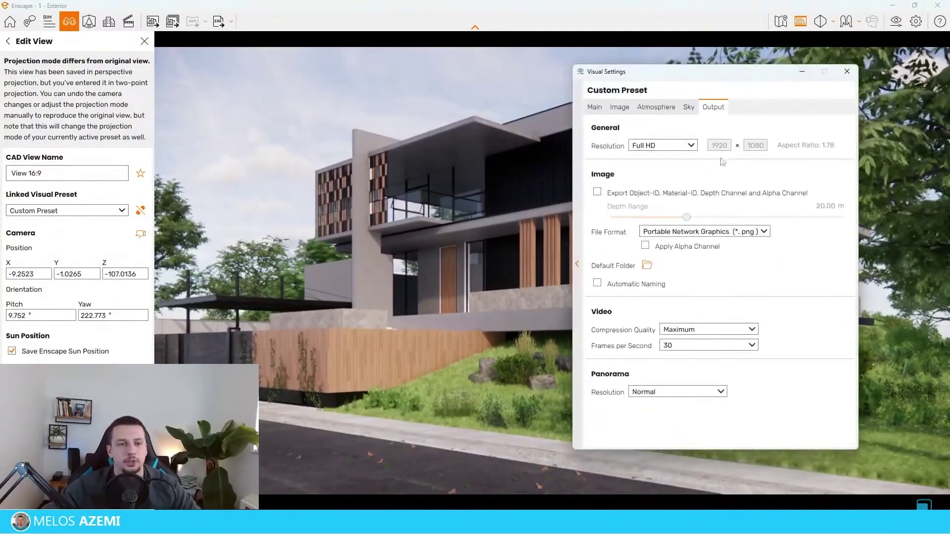
{"action": "left_click", "coordinate": [594, 107]}
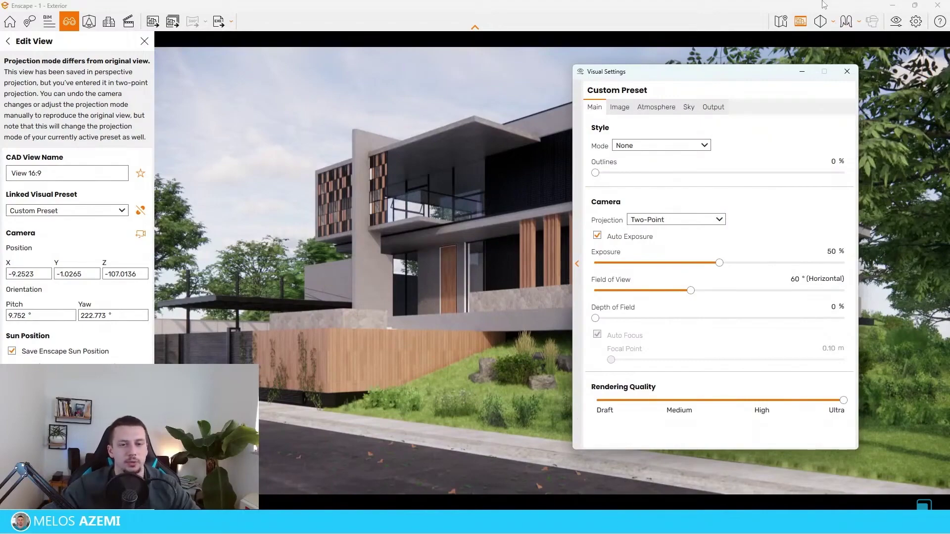
{"action": "left_click", "coordinate": [802, 73]}
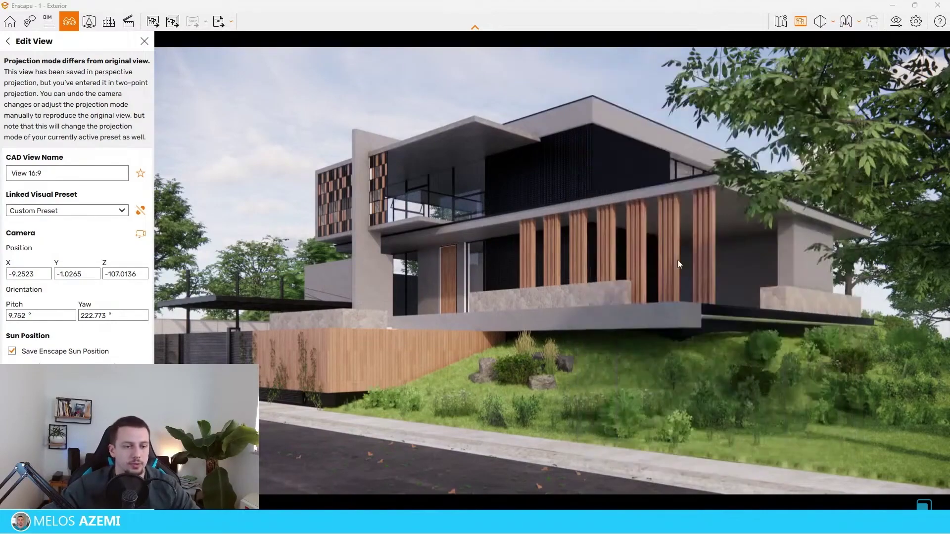
Move the render camera in front of the house to examine it, and shrink the Enscape window back over the model.
{"action": "key", "text": "d"}
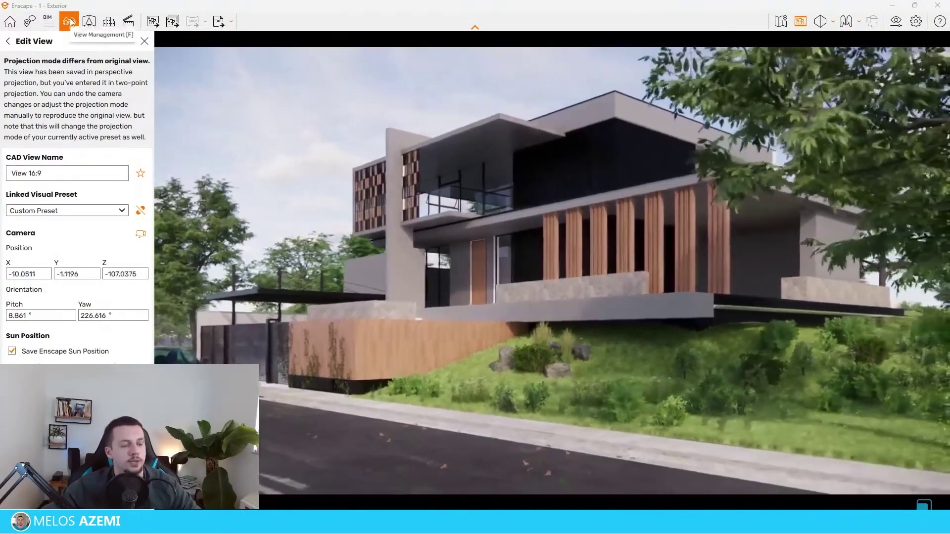
{"action": "key", "text": "a"}
{"action": "key", "text": "w"}
{"action": "left_click_drag", "start_coordinate": [628, 310], "coordinate": [652, 318]}
{"action": "key", "text": "s"}
{"action": "scroll", "coordinate": [626, 306], "scroll_direction": "up", "scroll_amount": 1}
{"action": "scroll", "coordinate": [626, 306], "scroll_direction": "up", "scroll_amount": 2}
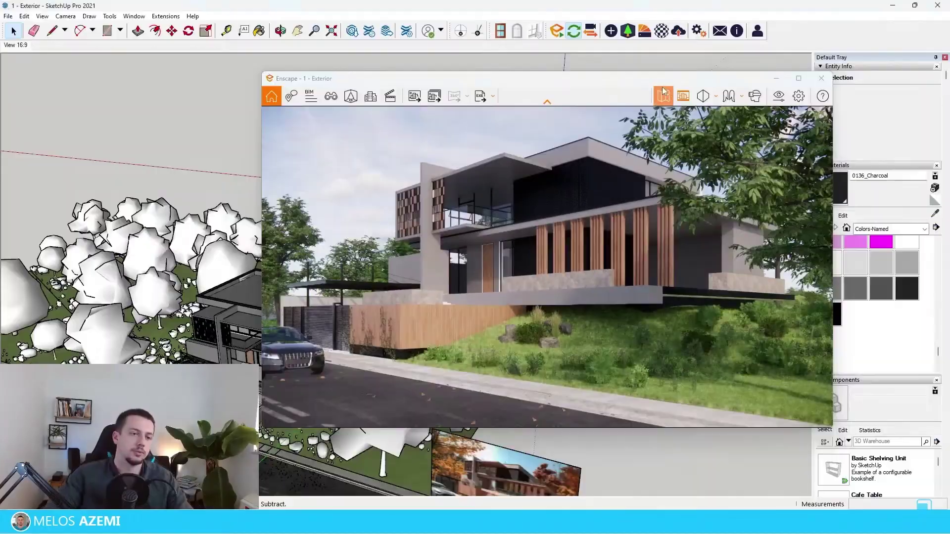
Reduce the render window beside the material tray, place the visual settings next to it, and put the dialog away.
{"action": "left_click", "coordinate": [779, 96]}
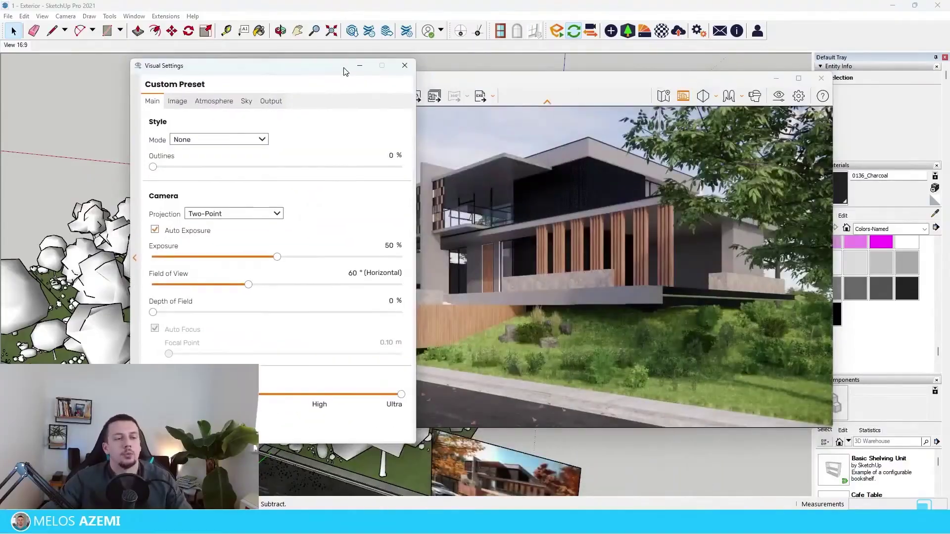
{"action": "left_click_drag", "start_coordinate": [344, 67], "coordinate": [218, 42]}
{"action": "left_click_drag", "start_coordinate": [558, 85], "coordinate": [626, 63]}
{"action": "mouse_move", "coordinate": [331, 51]}
{"action": "left_mouse_down"}
{"action": "mouse_move", "coordinate": [549, 210]}
{"action": "mouse_move", "coordinate": [569, 176]}
{"action": "mouse_move", "coordinate": [565, 163]}
{"action": "mouse_move", "coordinate": [557, 170]}
{"action": "left_mouse_up"}
{"action": "left_click_drag", "start_coordinate": [698, 178], "coordinate": [604, 63]}
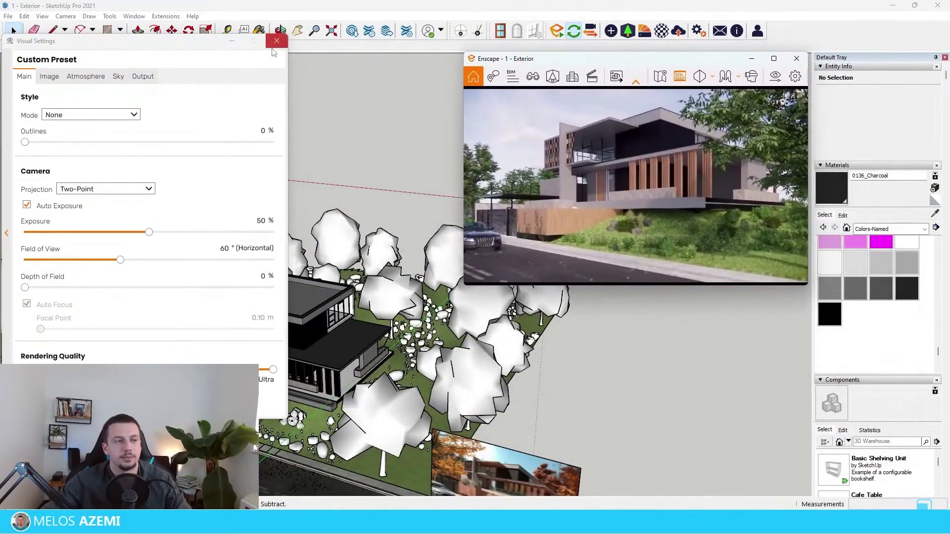
{"action": "left_click", "coordinate": [226, 44]}
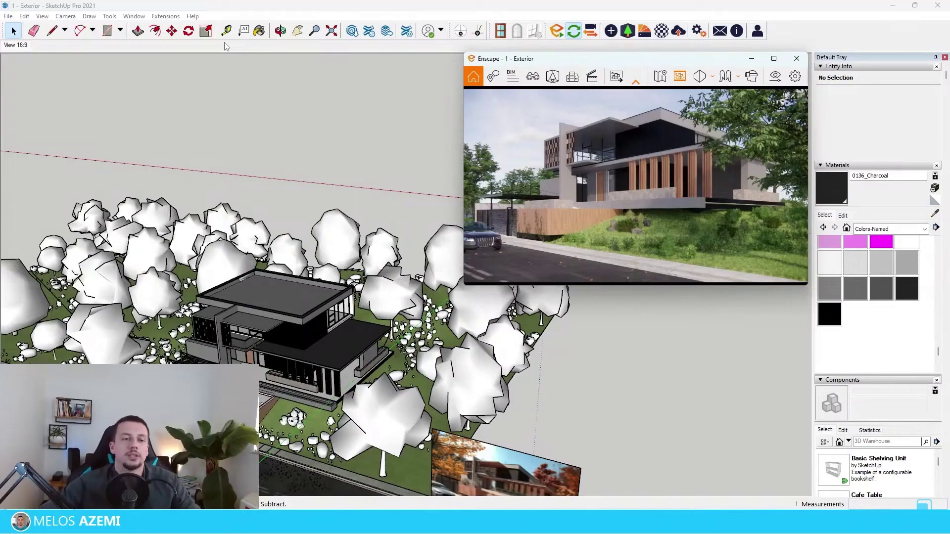
Reopen the visual settings at the Sky options and place the dialog clear of the render window.
{"action": "left_click", "coordinate": [775, 76]}
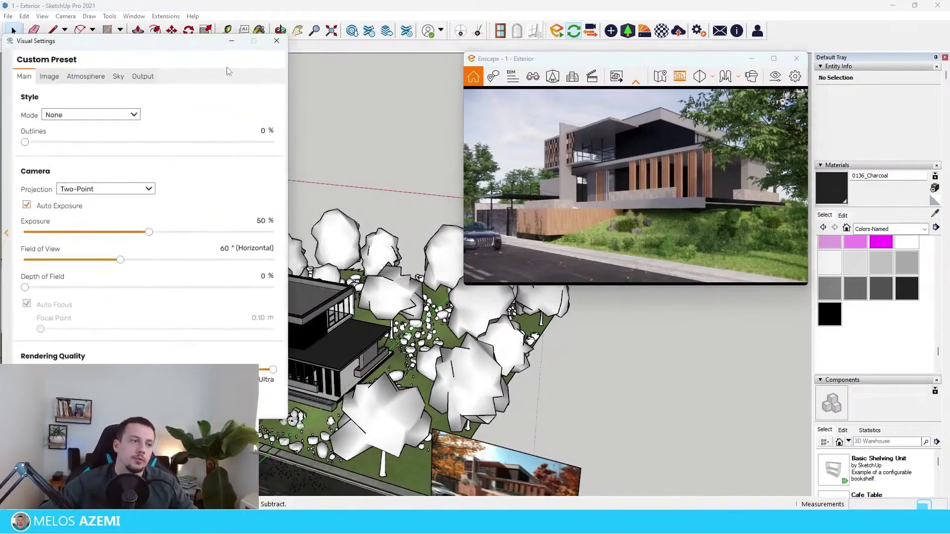
{"action": "left_click", "coordinate": [119, 76]}
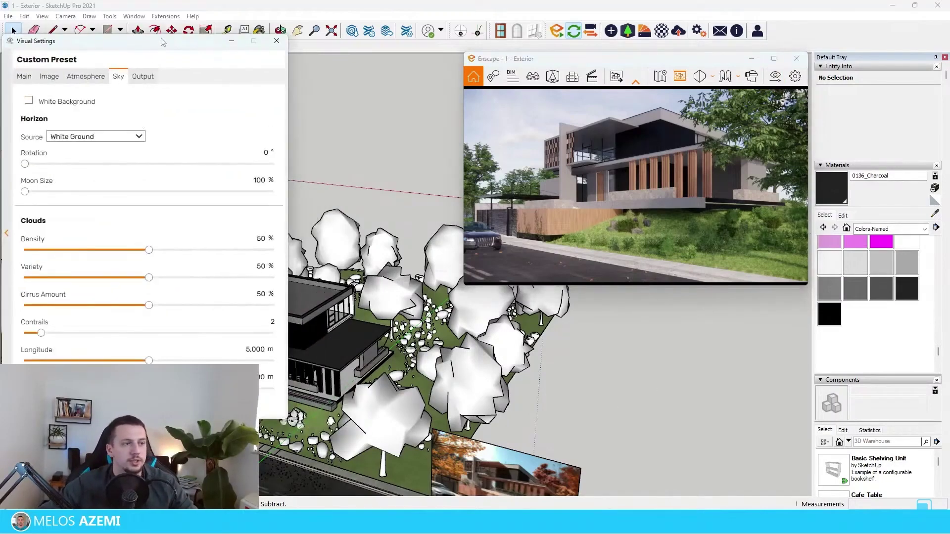
{"action": "left_click_drag", "start_coordinate": [163, 41], "coordinate": [291, 65]}
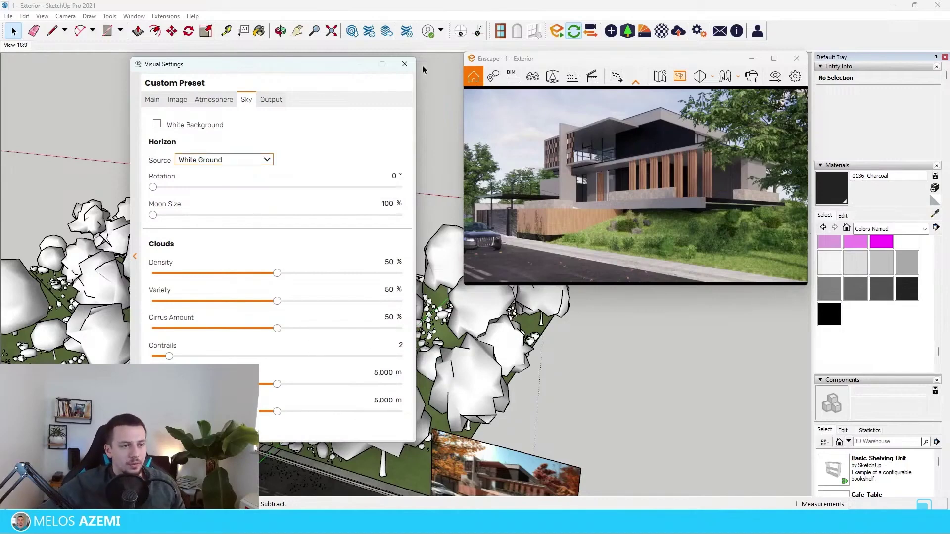
{"action": "left_click", "coordinate": [775, 76]}
{"action": "left_click", "coordinate": [776, 77]}
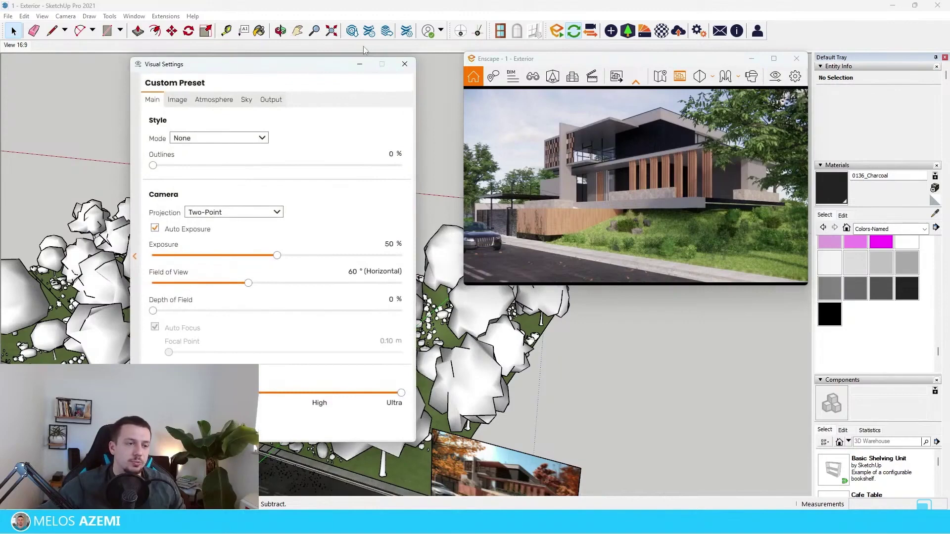
{"action": "left_click_drag", "start_coordinate": [277, 68], "coordinate": [216, 78]}
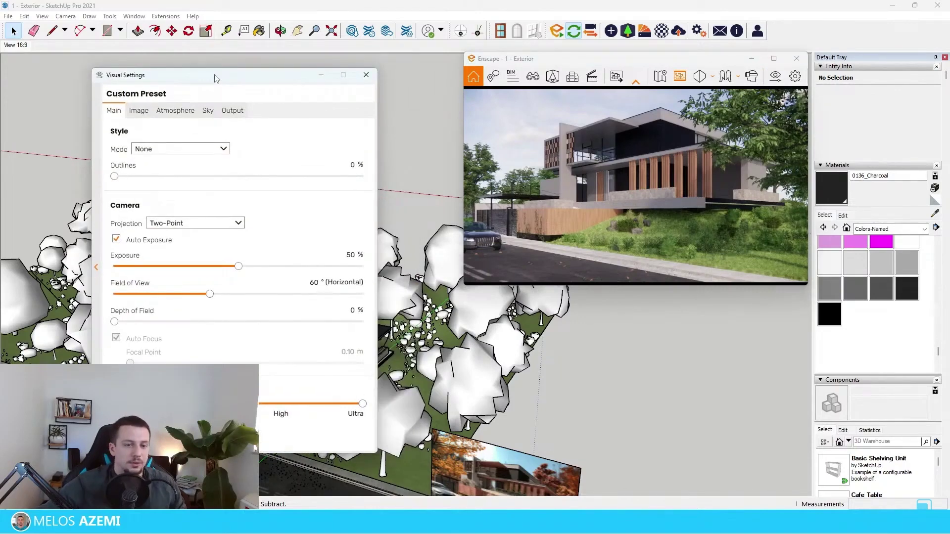
{"action": "left_click", "coordinate": [210, 110]}
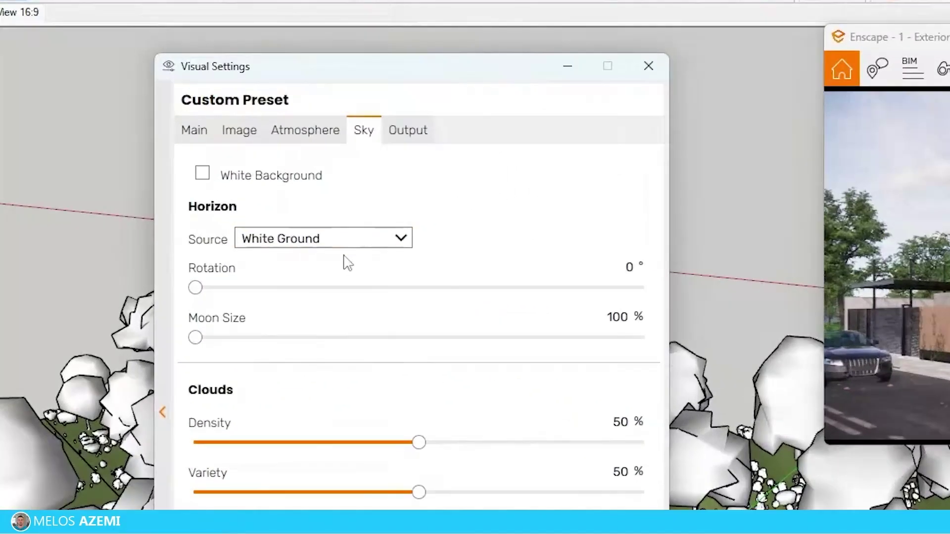
Set the horizon source to Skybox and load the rural_asphalt_road_4k.hdr file.
{"action": "left_click", "coordinate": [201, 171]}
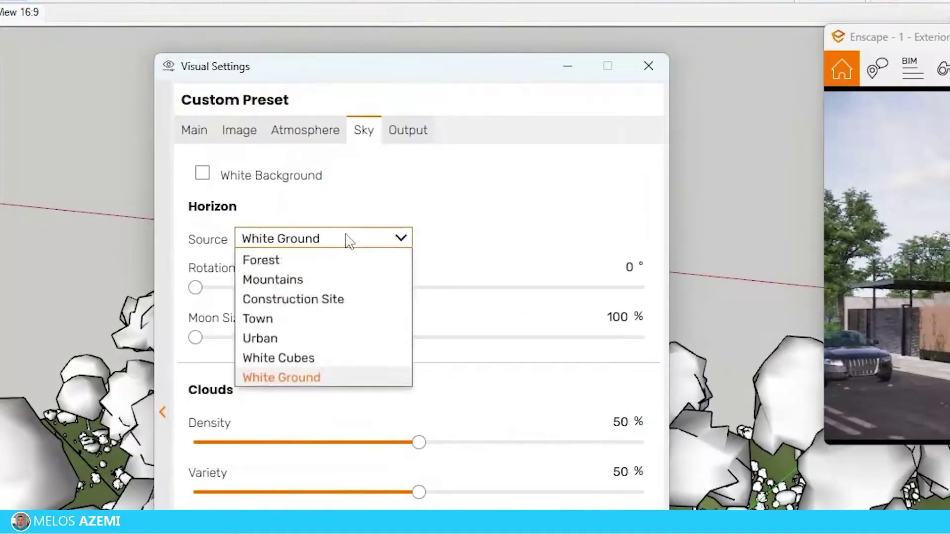
{"action": "left_click", "coordinate": [350, 282]}
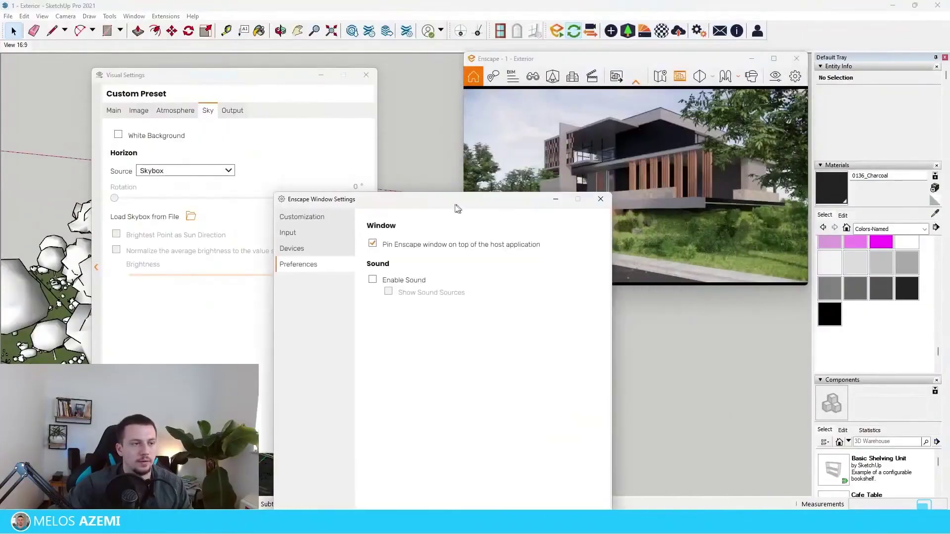
{"action": "left_click", "coordinate": [596, 199]}
{"action": "left_click_drag", "start_coordinate": [194, 75], "coordinate": [243, 73]}
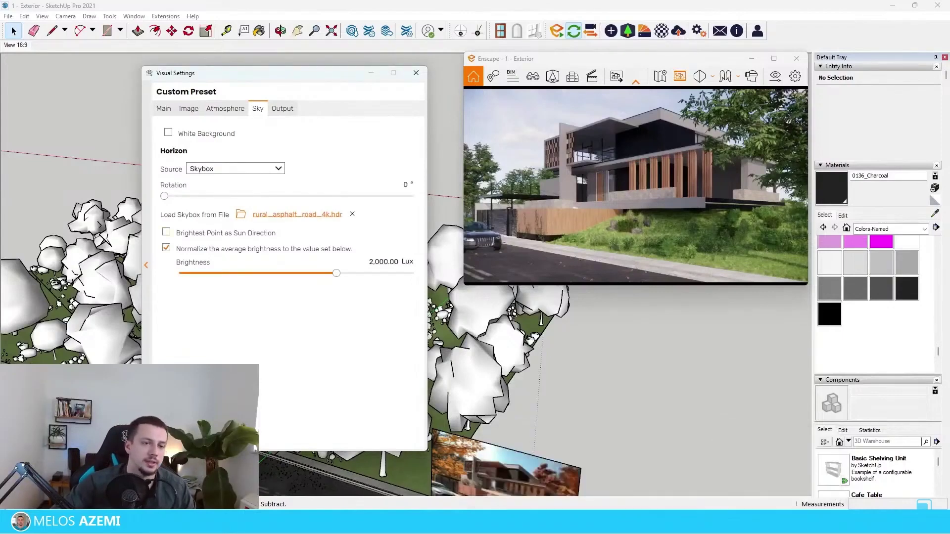
Maximize the render window, return to the saved View 16:9 and clear the visual settings off the house.
{"action": "left_click", "coordinate": [774, 58]}
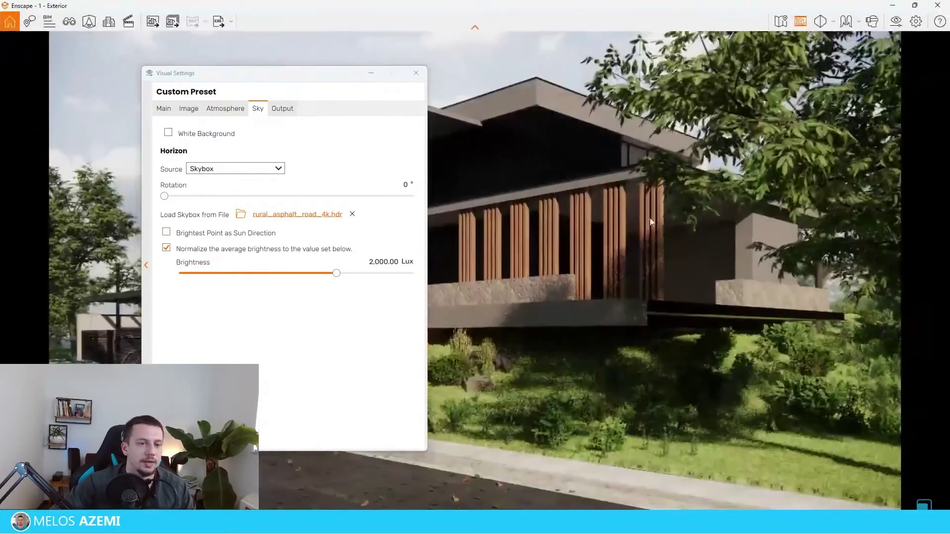
{"action": "left_click_drag", "start_coordinate": [322, 74], "coordinate": [740, 88]}
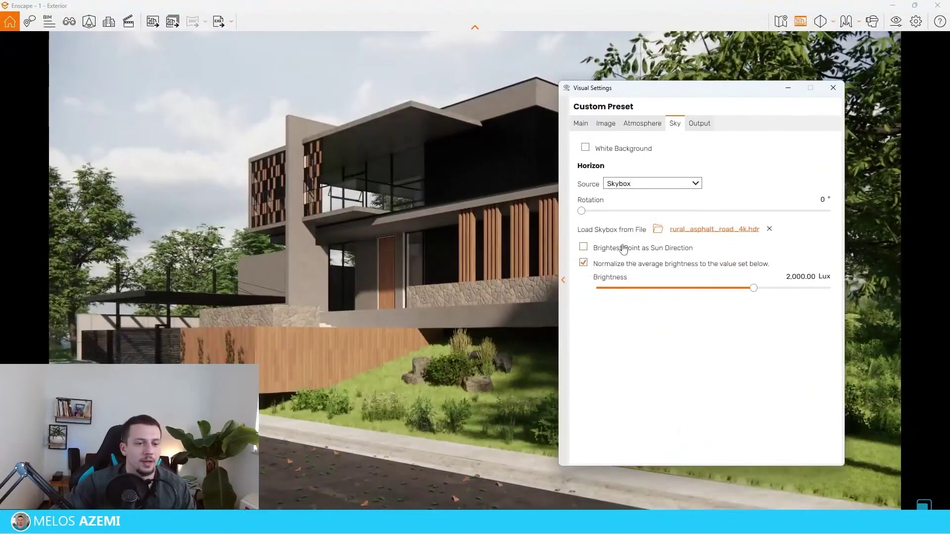
{"action": "left_click_drag", "start_coordinate": [655, 67], "coordinate": [656, 70]}
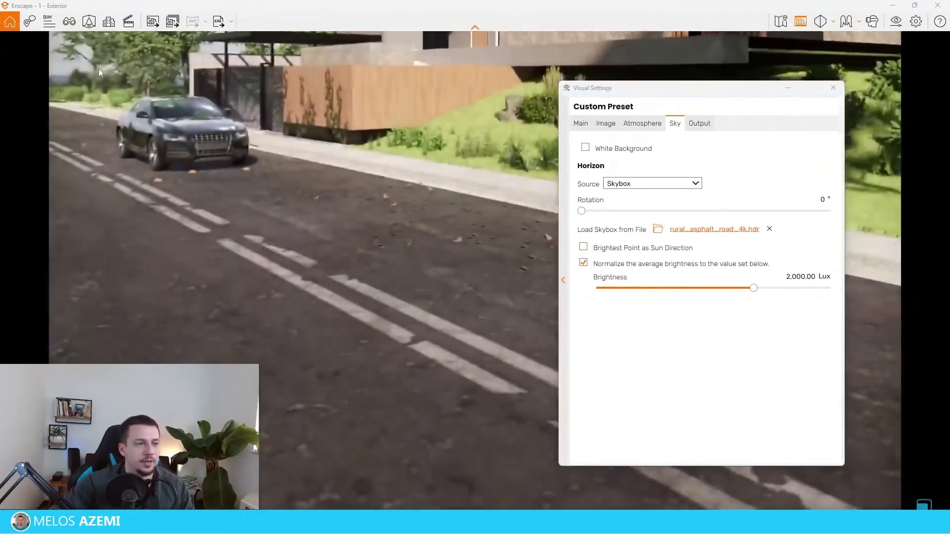
{"action": "left_click", "coordinate": [70, 21]}
{"action": "left_click", "coordinate": [144, 41]}
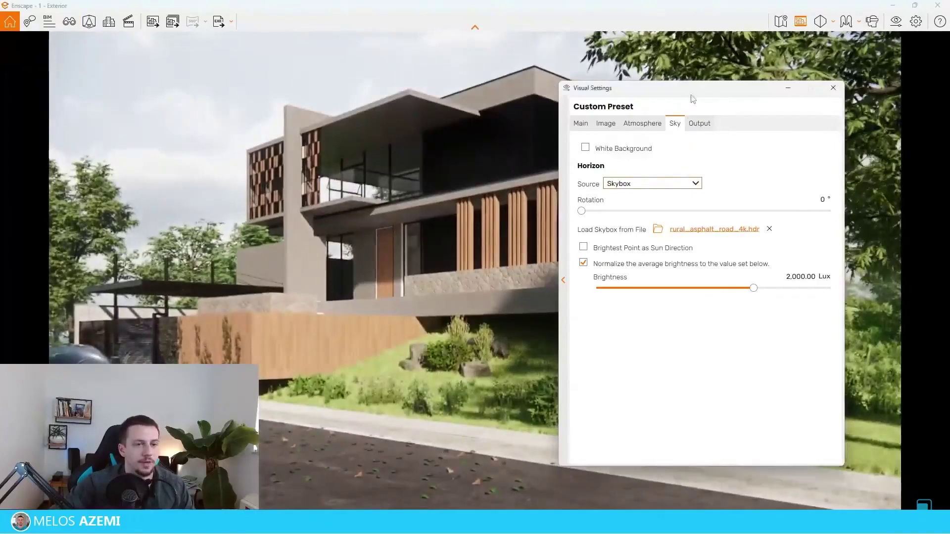
{"action": "left_click", "coordinate": [833, 88]}
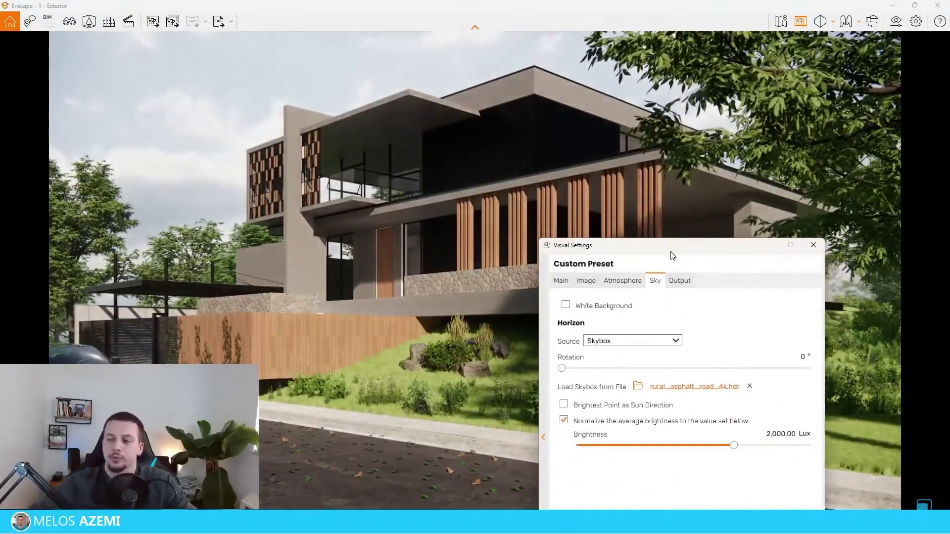
Move the sky settings aside and turn the render camera up to the sky to examine the sun's position.
{"action": "left_click_drag", "start_coordinate": [673, 254], "coordinate": [723, 58]}
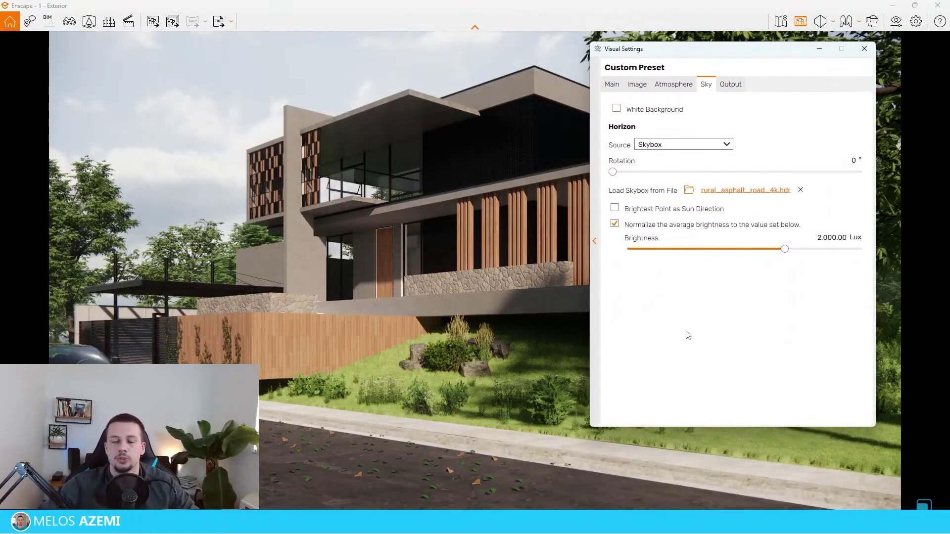
{"action": "left_click_drag", "start_coordinate": [742, 55], "coordinate": [493, 476]}
{"action": "left_click_drag", "start_coordinate": [491, 319], "coordinate": [559, 302]}
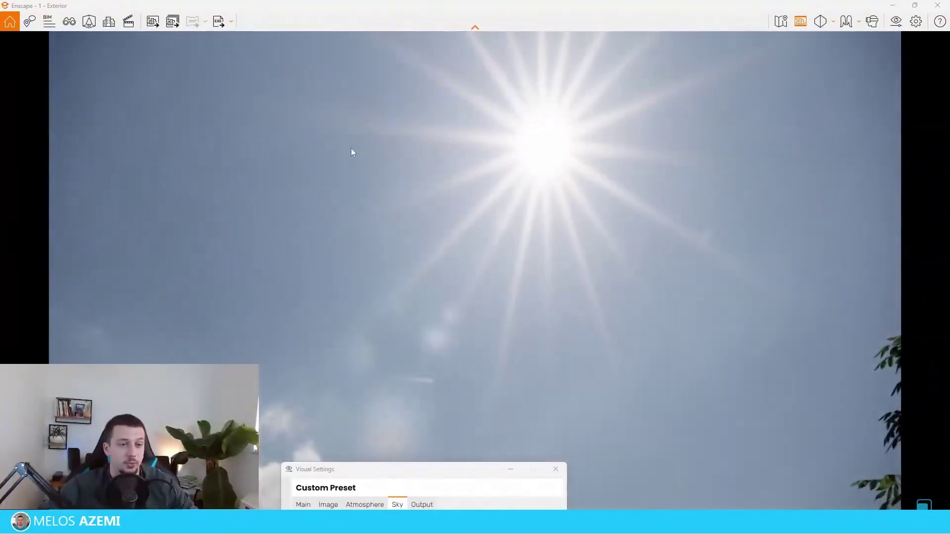
{"action": "left_click_drag", "start_coordinate": [421, 148], "coordinate": [421, 267]}
{"action": "left_click_drag", "start_coordinate": [405, 470], "coordinate": [367, 141]}
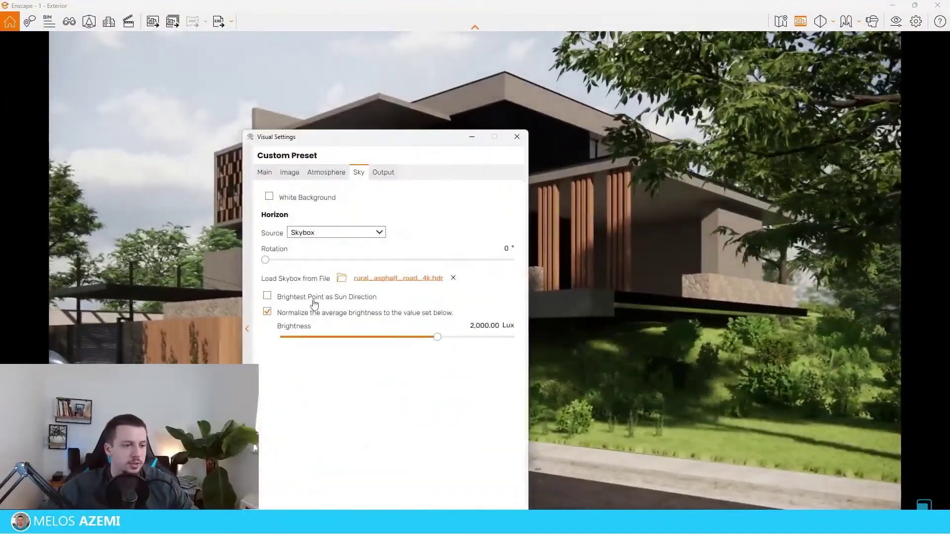
Enable Brightest Point as Sun Direction for the skybox and return to the saved View 16:9.
{"action": "left_click_drag", "start_coordinate": [442, 137], "coordinate": [557, 246]}
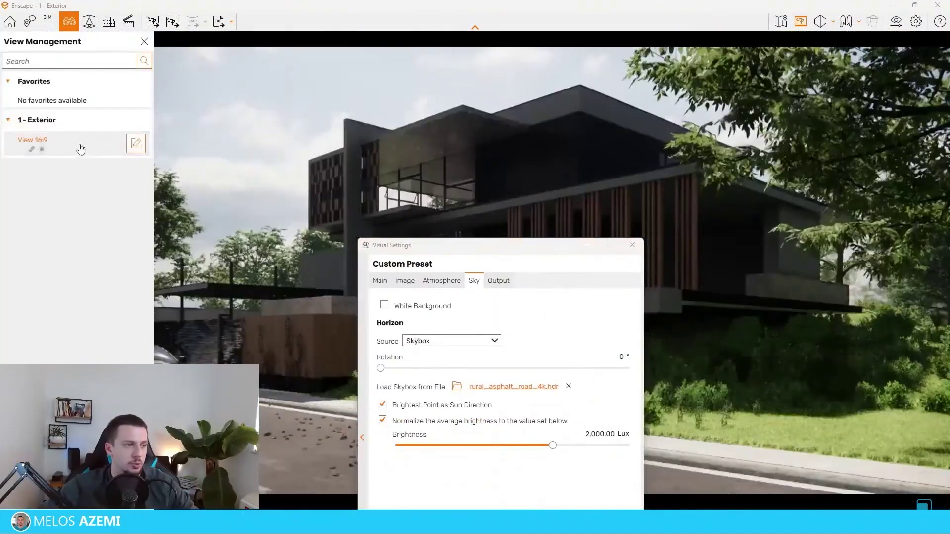
{"action": "left_click", "coordinate": [79, 148]}
{"action": "left_click", "coordinate": [143, 40]}
{"action": "left_click_drag", "start_coordinate": [455, 252], "coordinate": [654, 127]}
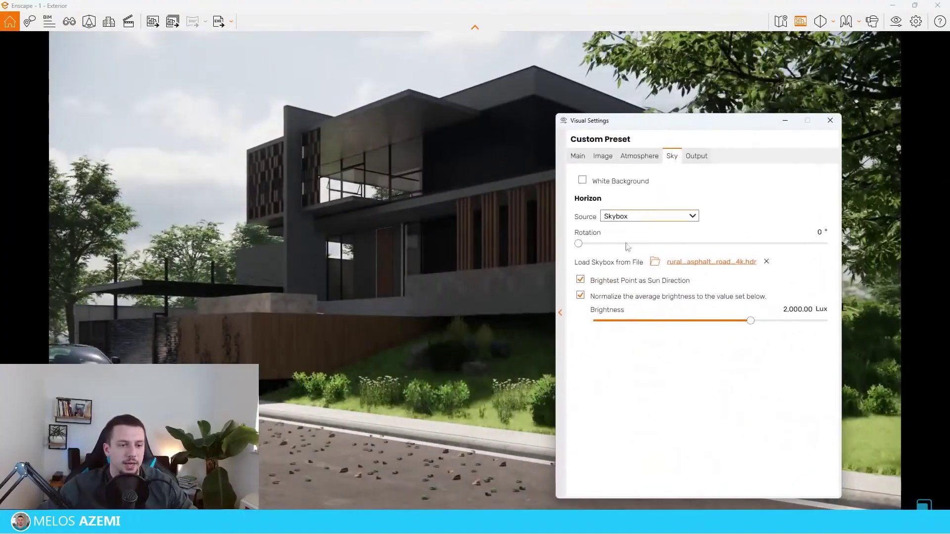
Rotate the skybox to 159° and lower the sun brightness to 3%.
{"action": "left_click_drag", "start_coordinate": [578, 245], "coordinate": [716, 260]}
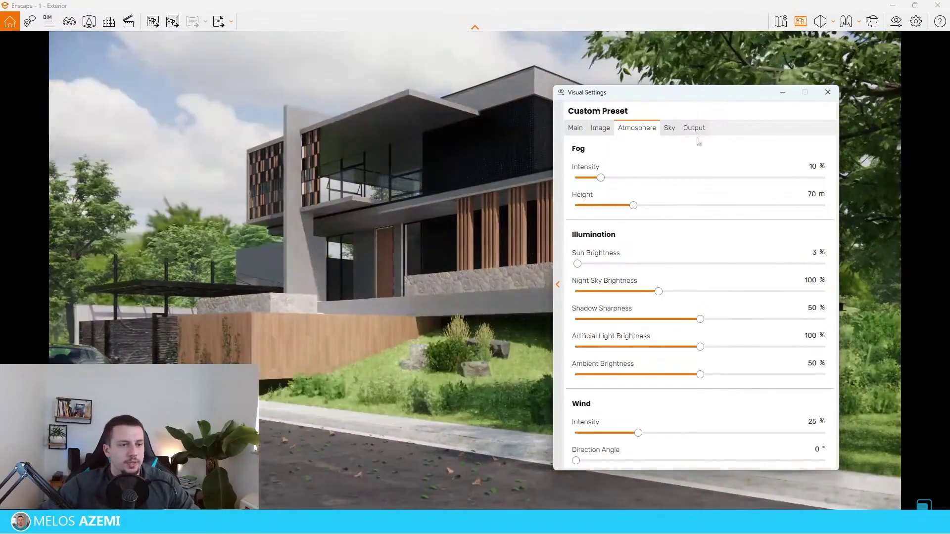
{"action": "left_click_drag", "start_coordinate": [676, 92], "coordinate": [731, 133]}
{"action": "left_click", "coordinate": [717, 168]}
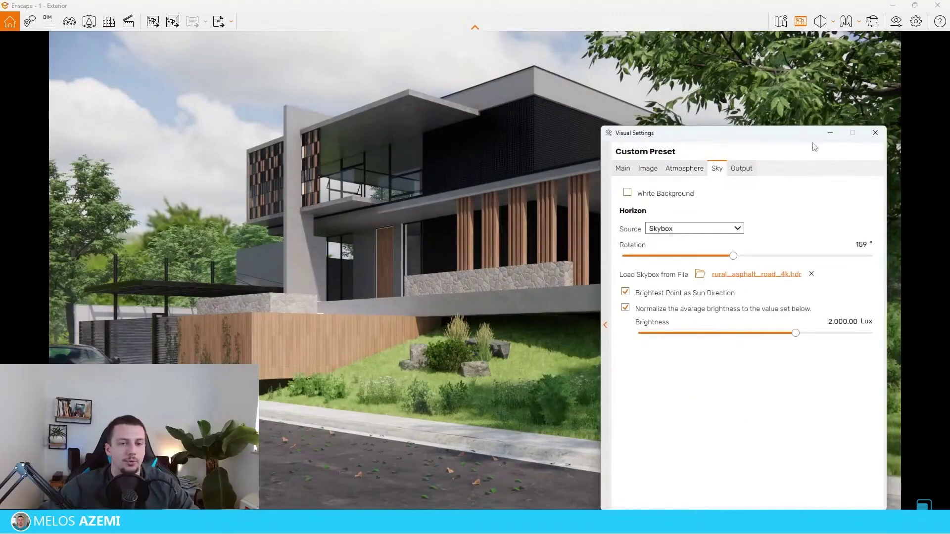
Try sun brightness values of 0%, 1% and 2%, and move the settings off the render to judge the result.
{"action": "left_click", "coordinate": [683, 168]}
{"action": "left_click_drag", "start_coordinate": [625, 304], "coordinate": [619, 305]}
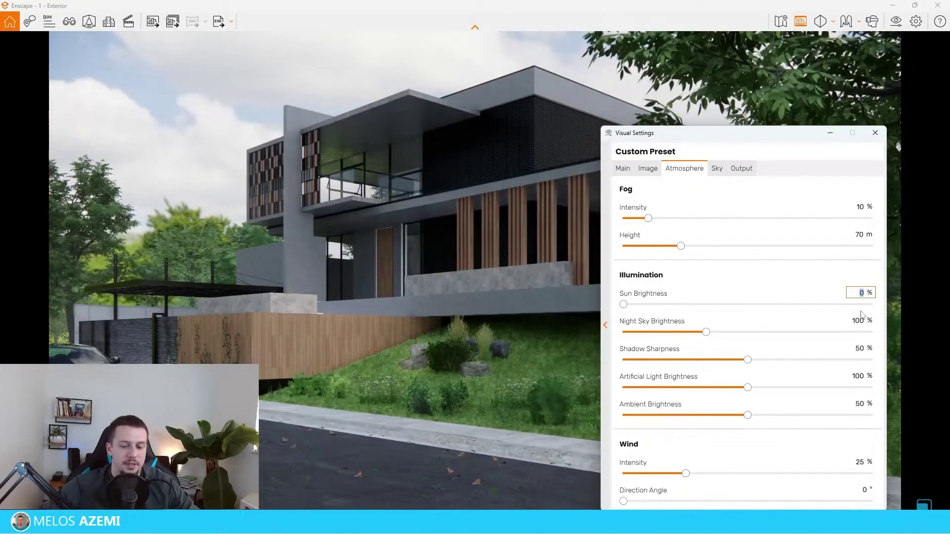
{"action": "type", "text": "1"}
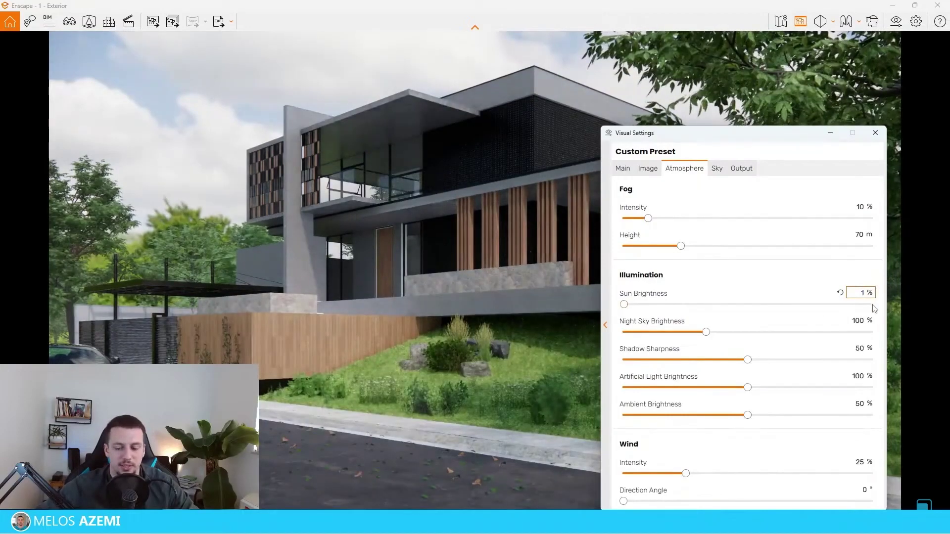
{"action": "key", "text": "BackSpace"}
{"action": "type", "text": "2"}
{"action": "left_click_drag", "start_coordinate": [723, 136], "coordinate": [669, 532]}
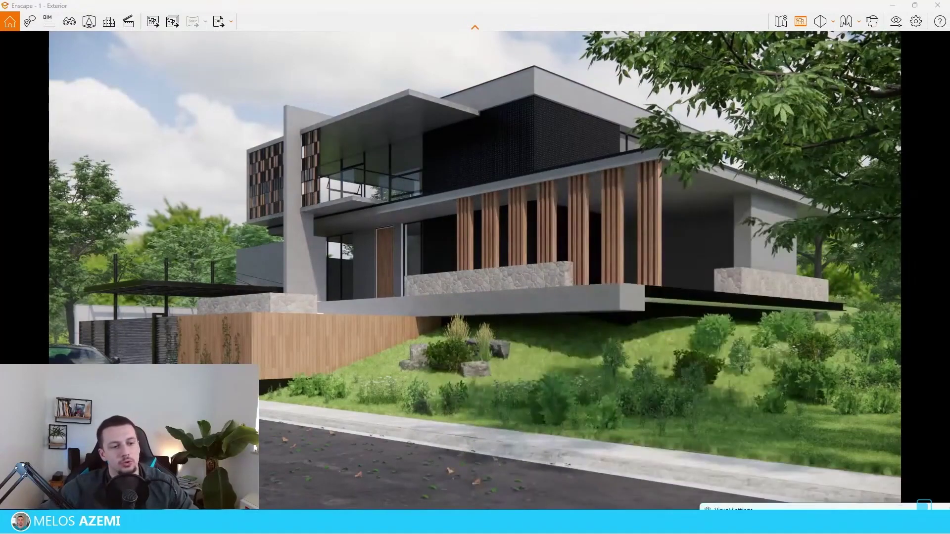
Test the skybox's average brightness at 2,000 Lux and set the sun brightness to 3%.
{"action": "left_click", "coordinate": [671, 158]}
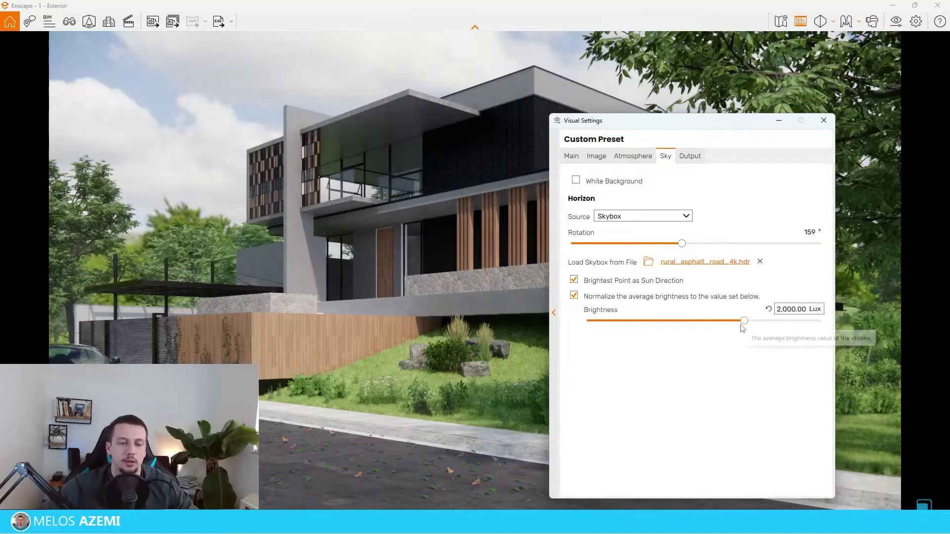
{"action": "mouse_move", "coordinate": [742, 323]}
{"action": "left_mouse_down"}
{"action": "mouse_move", "coordinate": [696, 322]}
{"action": "mouse_move", "coordinate": [803, 328]}
{"action": "mouse_move", "coordinate": [746, 325]}
{"action": "mouse_move", "coordinate": [745, 334]}
{"action": "mouse_move", "coordinate": [762, 334]}
{"action": "mouse_move", "coordinate": [742, 325]}
{"action": "left_mouse_up"}
{"action": "left_click", "coordinate": [635, 156]}
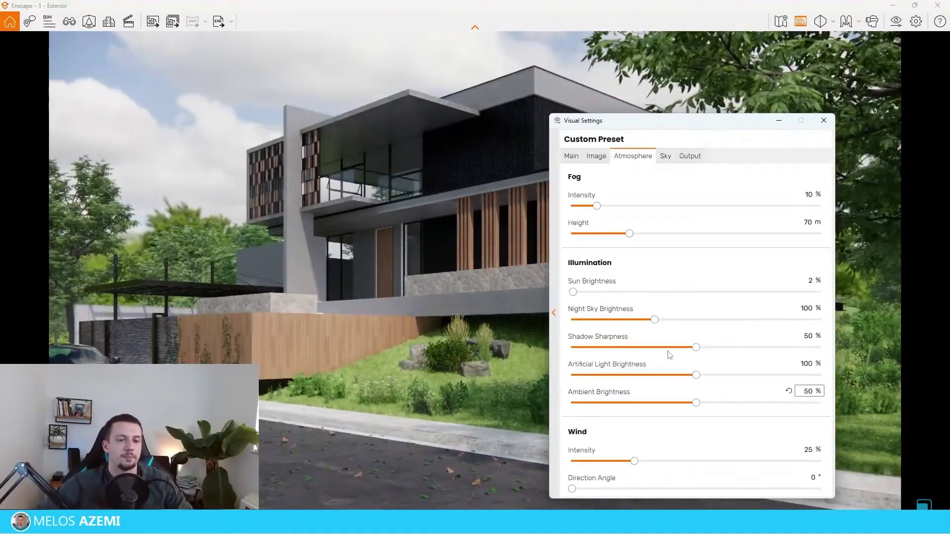
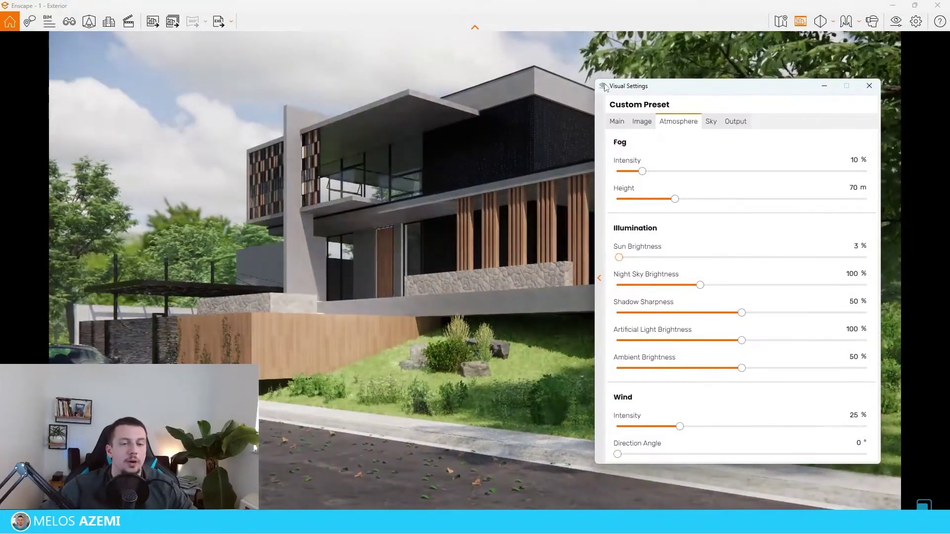
Show the visual settings' preset list and rename Custom Preset as HDRI #1.
{"action": "left_click_drag", "start_coordinate": [622, 86], "coordinate": [563, 212]}
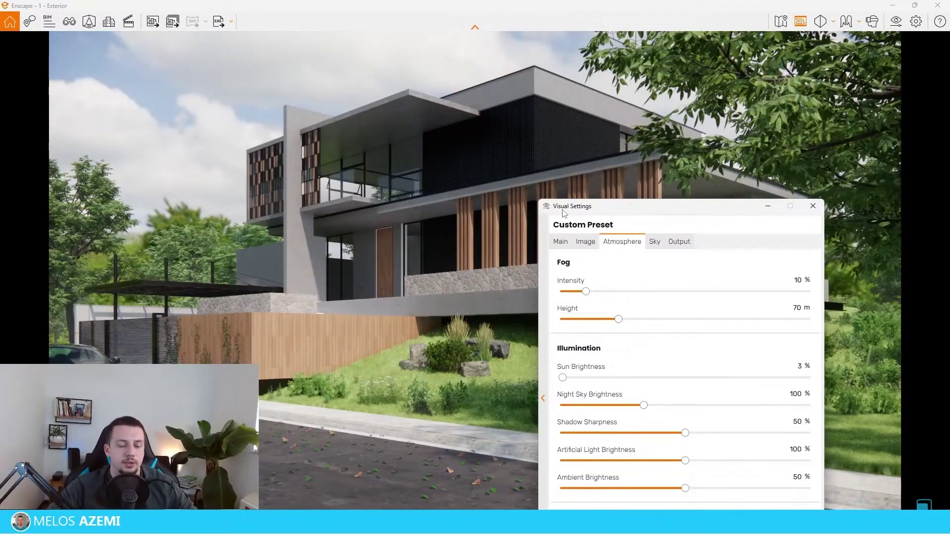
{"action": "left_click_drag", "start_coordinate": [564, 212], "coordinate": [634, 78]}
{"action": "left_click", "coordinate": [612, 269]}
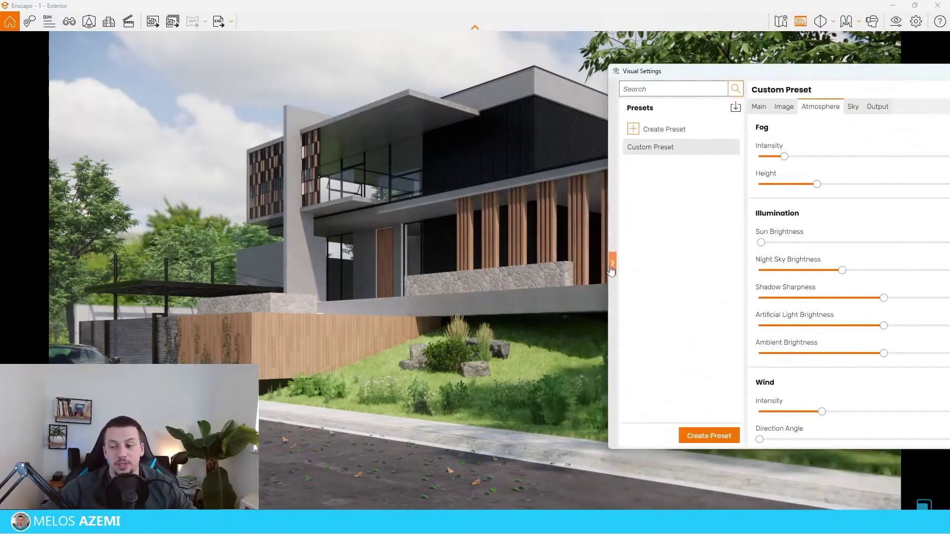
{"action": "left_click_drag", "start_coordinate": [770, 74], "coordinate": [647, 74]}
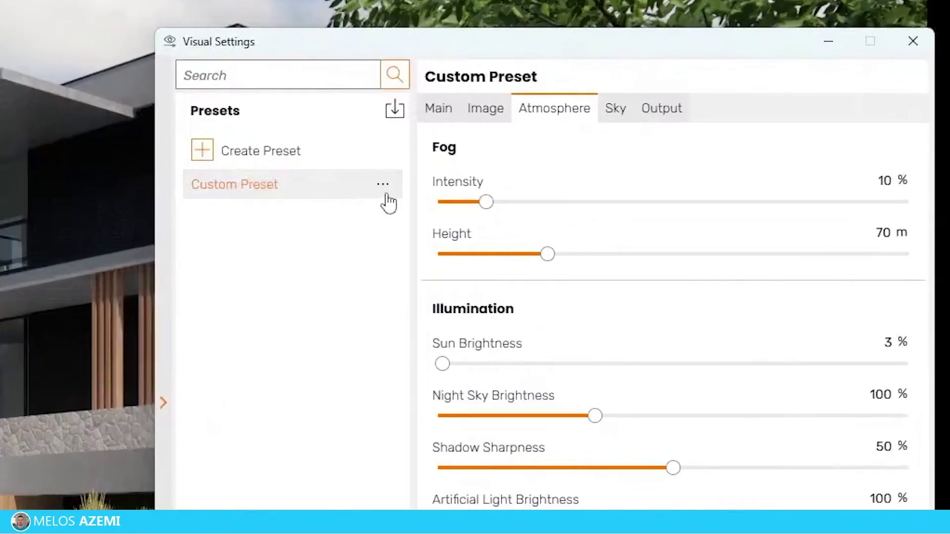
{"action": "left_click", "coordinate": [616, 148]}
{"action": "left_click", "coordinate": [418, 214]}
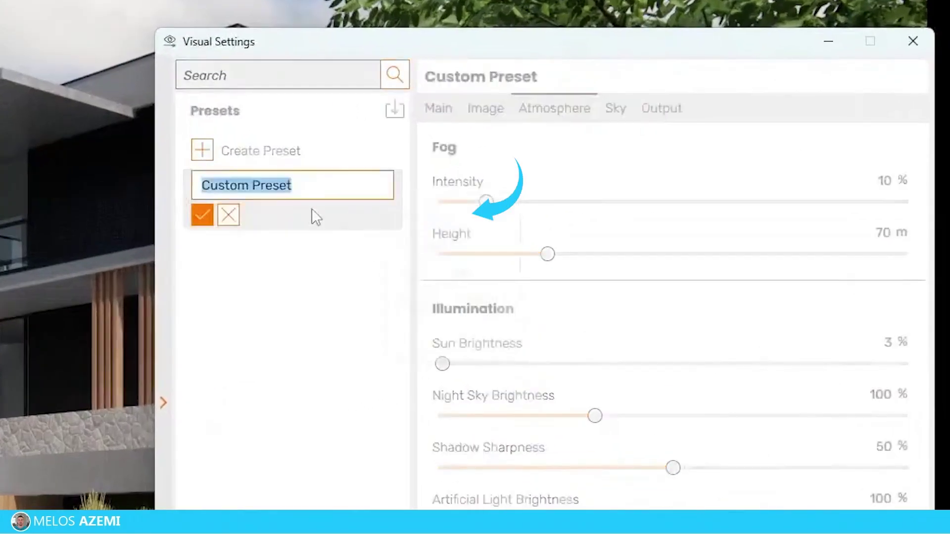
{"action": "type", "text": "HD"}
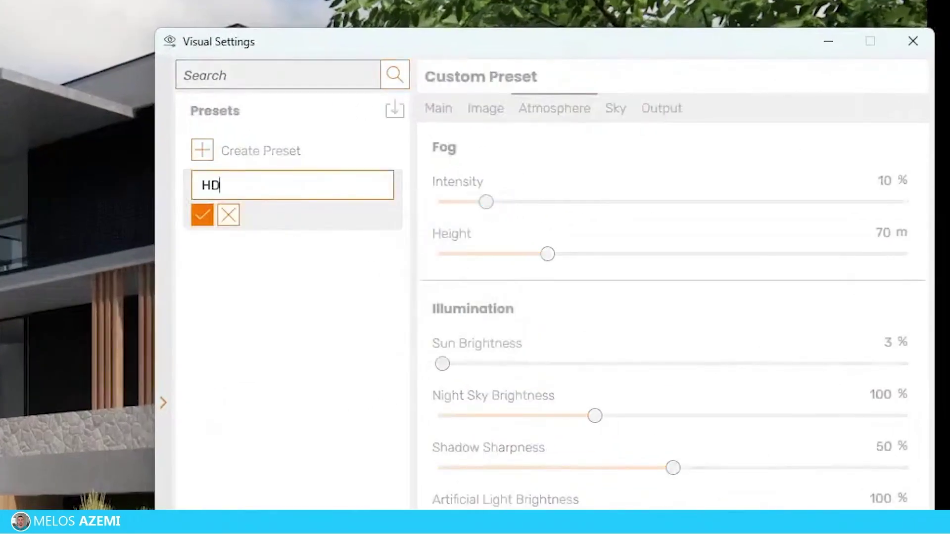
{"action": "type", "text": "RI #1"}
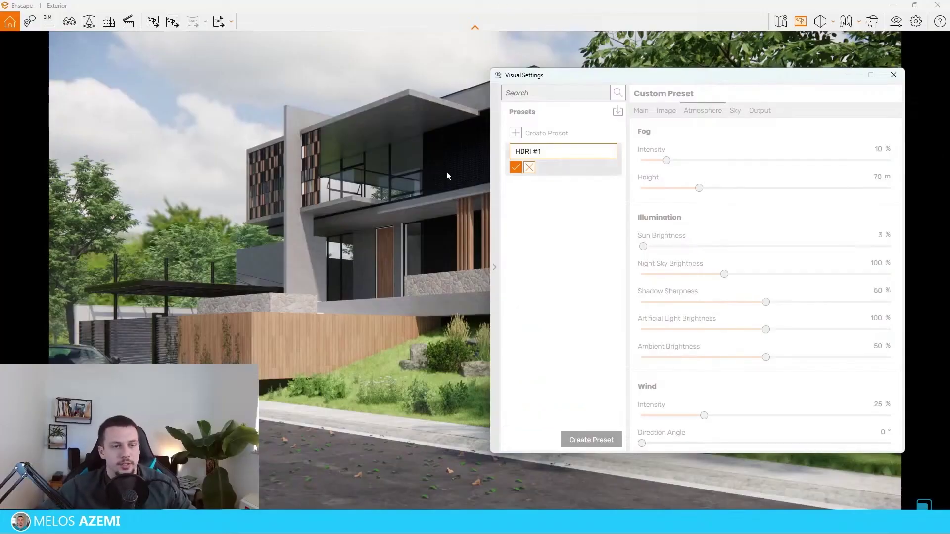
{"action": "left_click", "coordinate": [516, 167]}
Duplicate the HDRI #1 preset and name the copy HDRI #2.
{"action": "right_click", "coordinate": [569, 154]}
{"action": "left_click", "coordinate": [589, 182]}
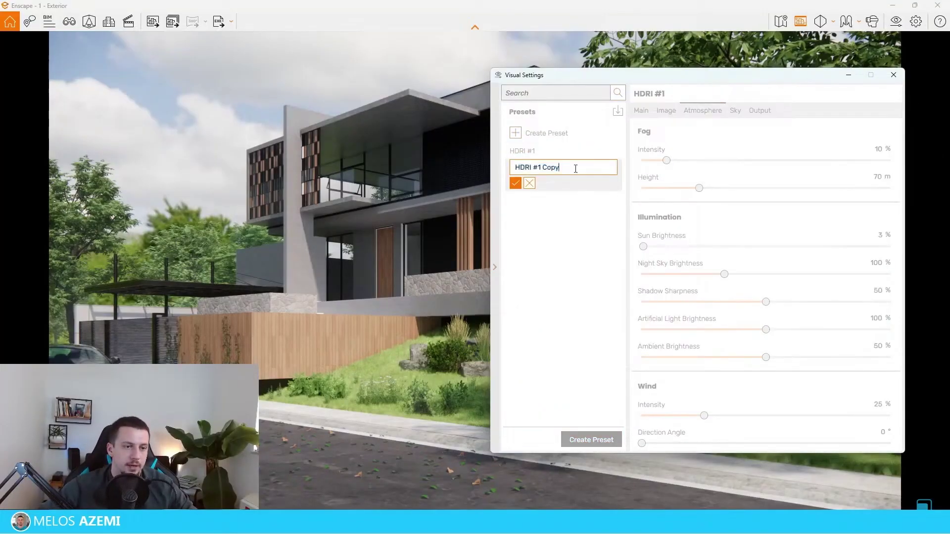
{"action": "type", "text": "2"}
{"action": "left_click", "coordinate": [515, 183]}
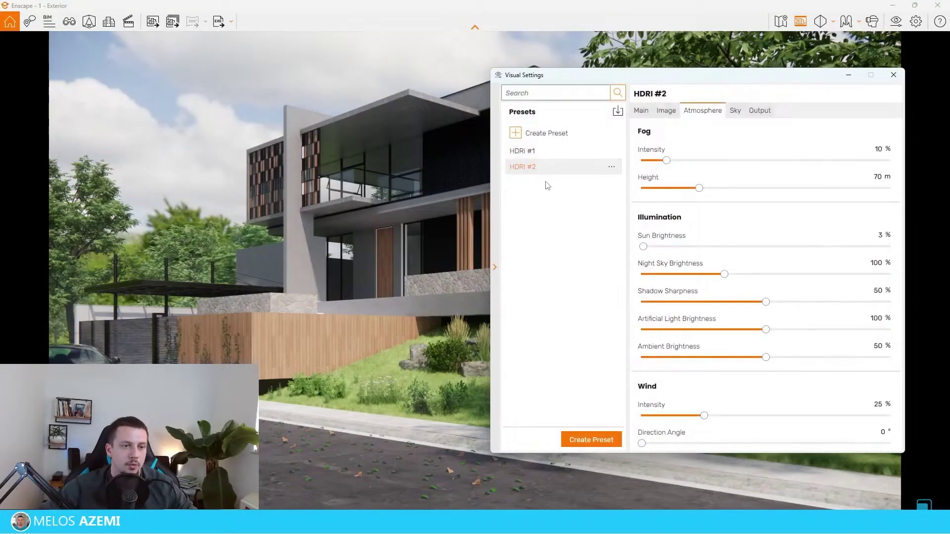
Load Midday.hdr as the skybox of the HDRI #2 preset and rotate it to 282°.
{"action": "left_click", "coordinate": [740, 111]}
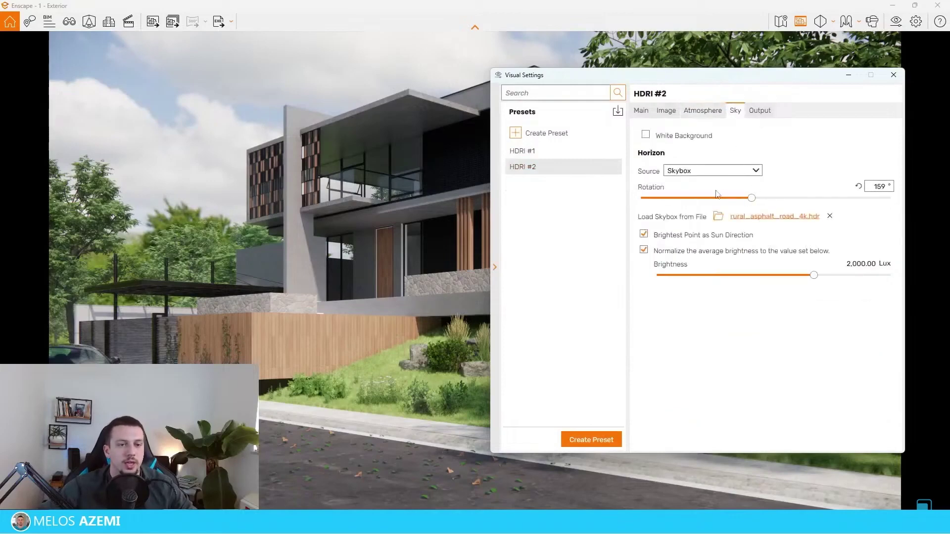
{"action": "left_click", "coordinate": [724, 217]}
{"action": "left_click_drag", "start_coordinate": [594, 92], "coordinate": [949, 94]}
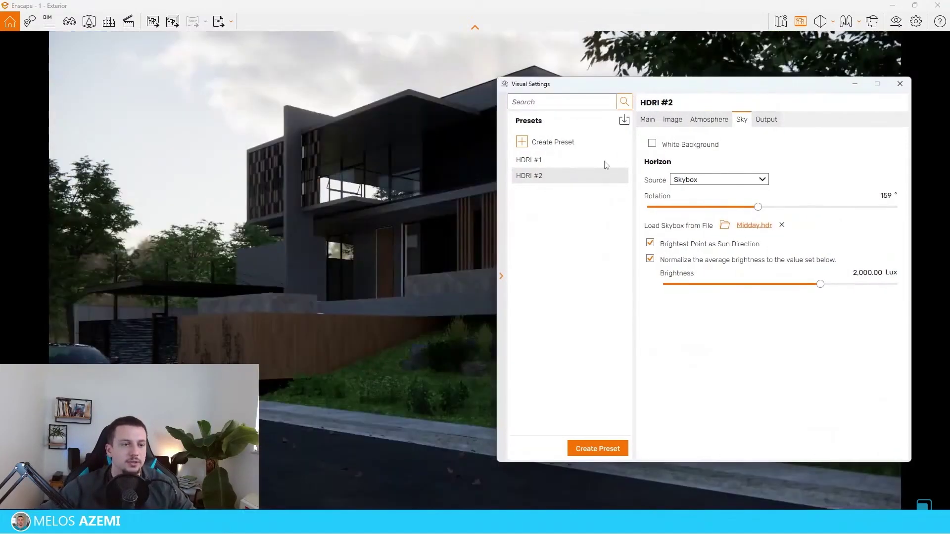
{"action": "left_click_drag", "start_coordinate": [754, 206], "coordinate": [843, 207]}
Raise the HDRI #2 sun brightness to 18% and rotate its skybox to 327°.
{"action": "left_click", "coordinate": [710, 119]}
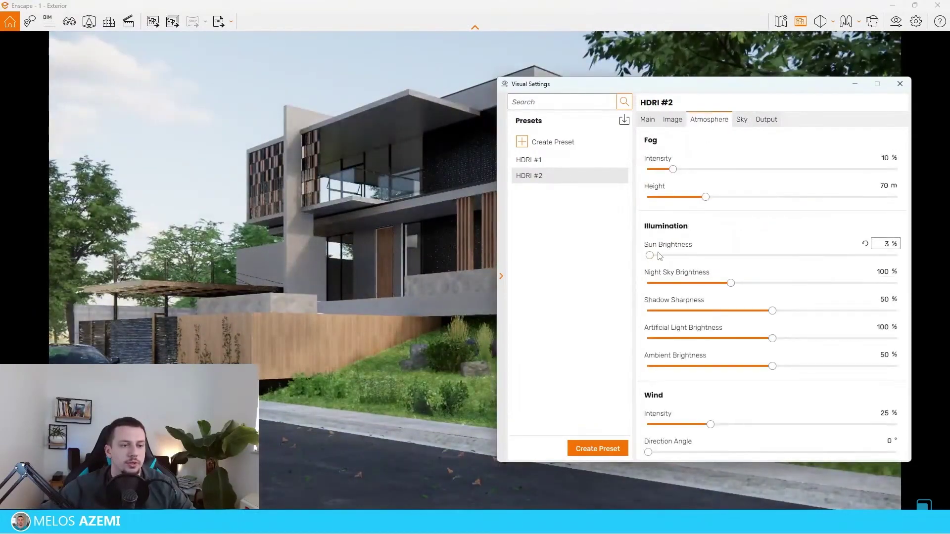
{"action": "left_click_drag", "start_coordinate": [649, 255], "coordinate": [658, 256]}
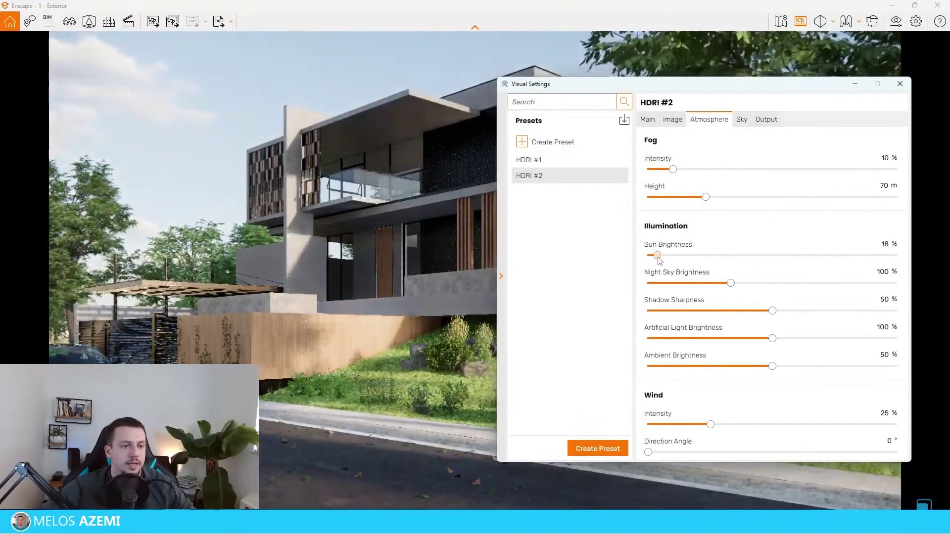
{"action": "left_click", "coordinate": [742, 120]}
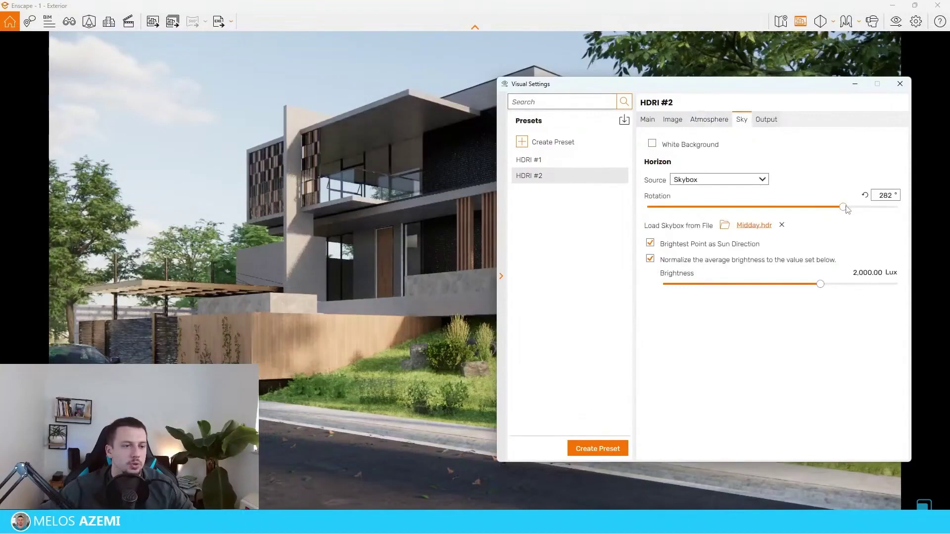
{"action": "left_click_drag", "start_coordinate": [846, 209], "coordinate": [884, 211]}
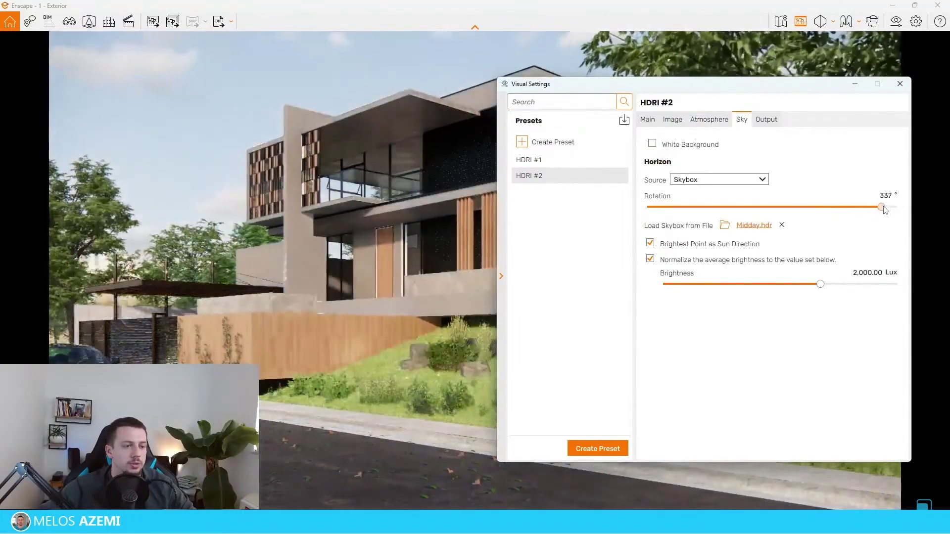
Compare the house render under the HDRI #1 and HDRI #2 presets, ending on HDRI #2.
{"action": "left_click_drag", "start_coordinate": [743, 84], "coordinate": [756, 145]}
{"action": "left_click", "coordinate": [590, 222]}
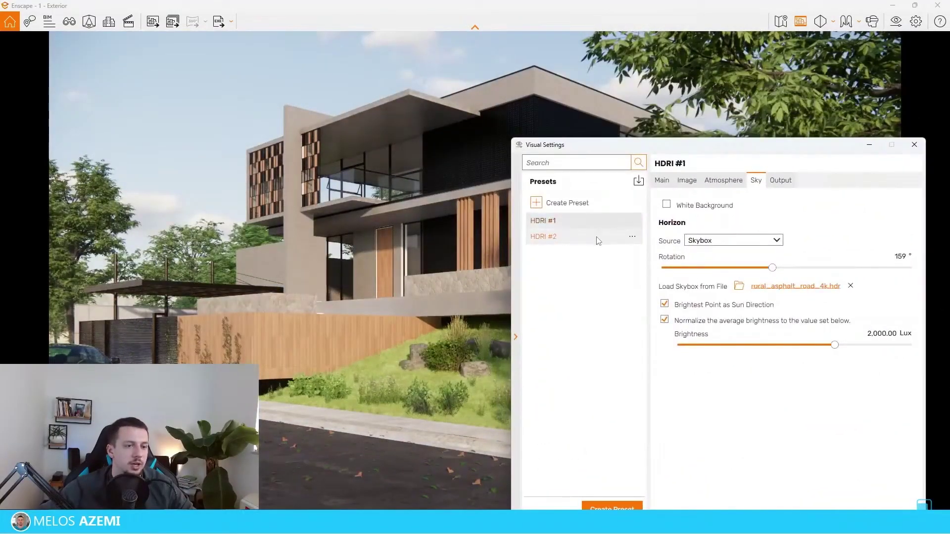
{"action": "mouse_move", "coordinate": [640, 144]}
{"action": "left_mouse_down"}
{"action": "mouse_move", "coordinate": [640, 313]}
{"action": "mouse_move", "coordinate": [634, 137]}
{"action": "left_mouse_up"}
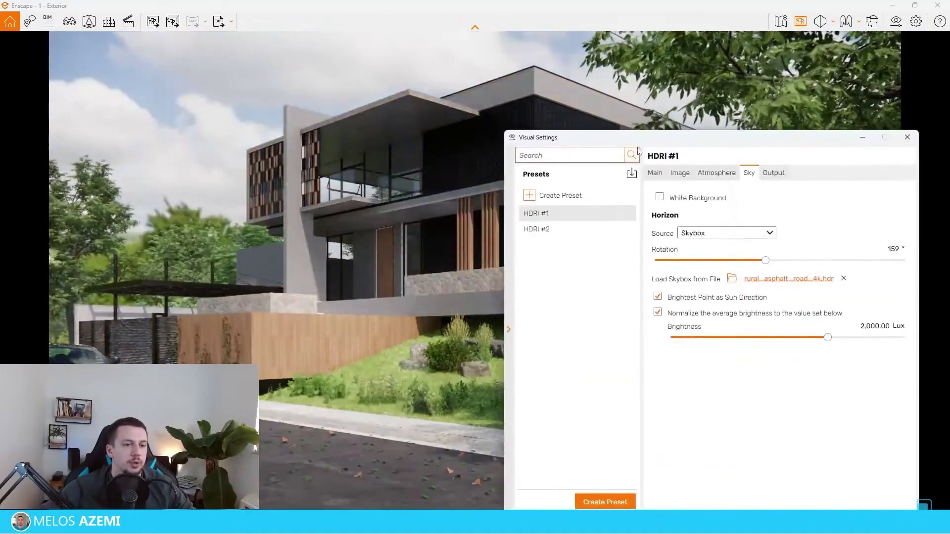
{"action": "left_click", "coordinate": [560, 236]}
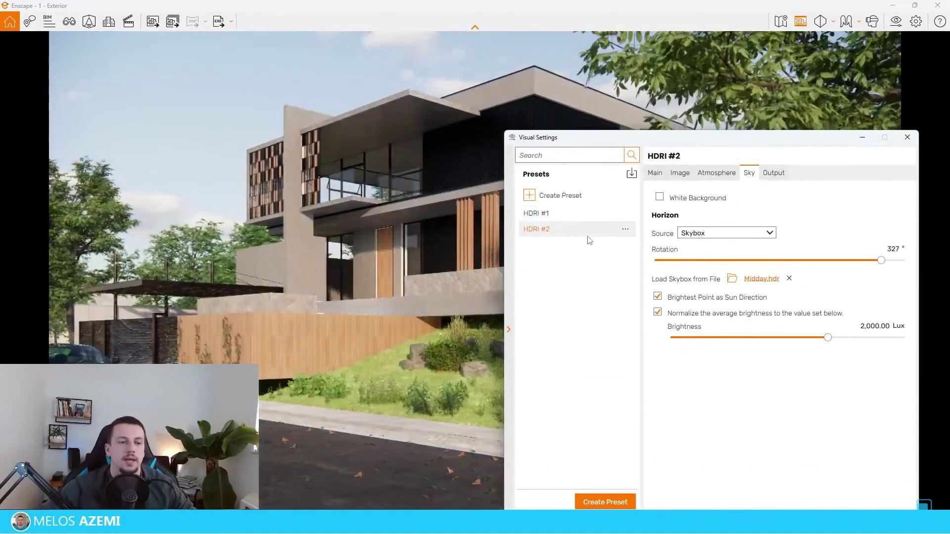
Duplicate the HDRI #2 preset and name the copy HDRI #3.
{"action": "right_click", "coordinate": [588, 237]}
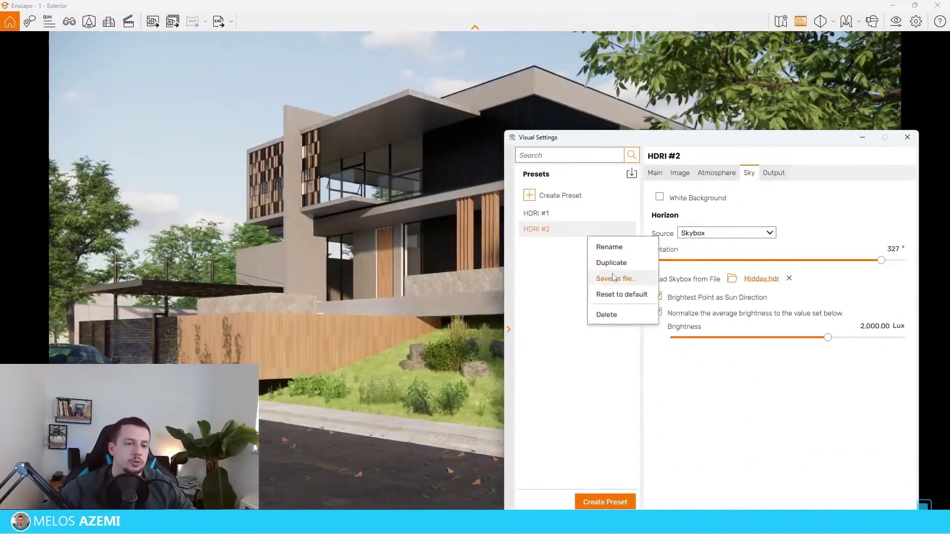
{"action": "left_click", "coordinate": [617, 269]}
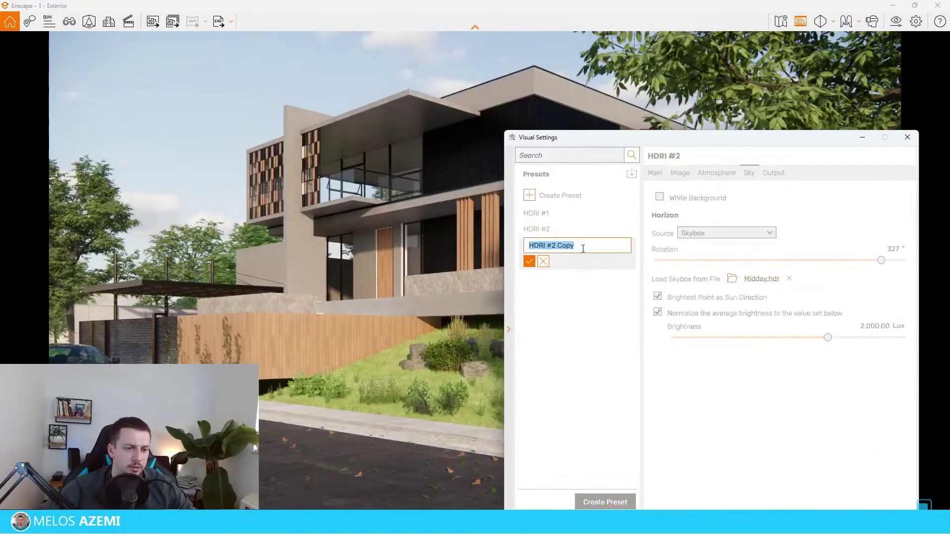
{"action": "left_click_drag", "start_coordinate": [583, 249], "coordinate": [551, 249]}
{"action": "type", "text": "3"}
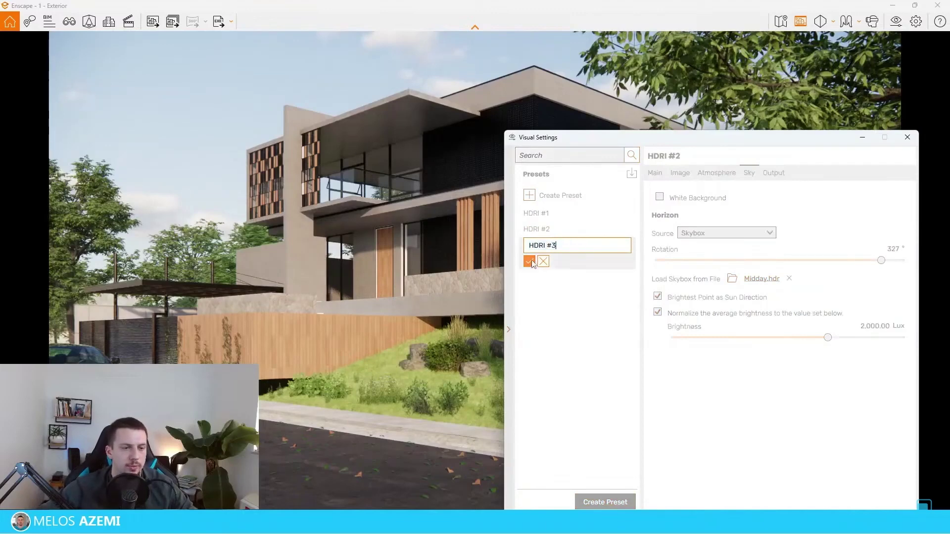
{"action": "left_click", "coordinate": [529, 260]}
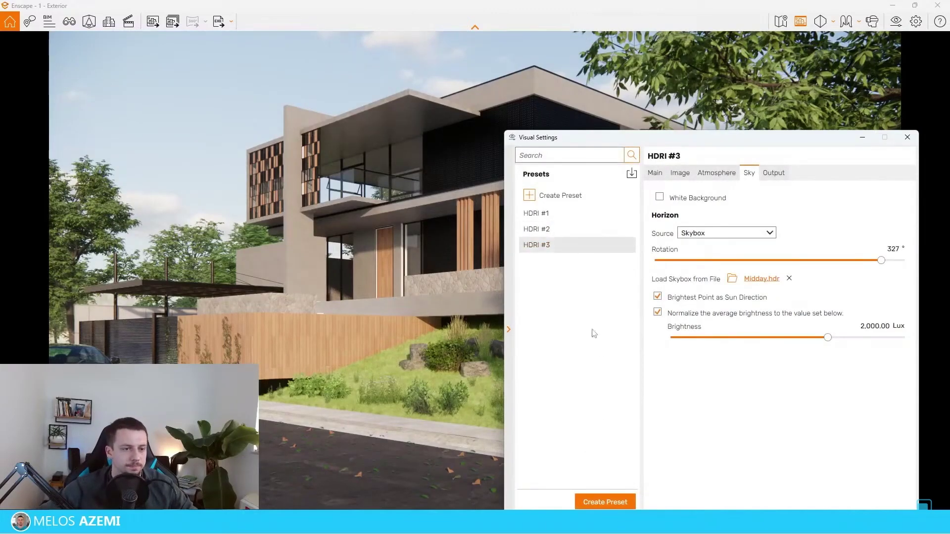
Load wasteland_clouds_puresky_4k.hdr as the HDRI #3 skybox, rotate it to 282° and view the whole render unobstructed.
{"action": "left_click", "coordinate": [735, 285]}
{"action": "left_click_drag", "start_coordinate": [748, 101], "coordinate": [949, 115]}
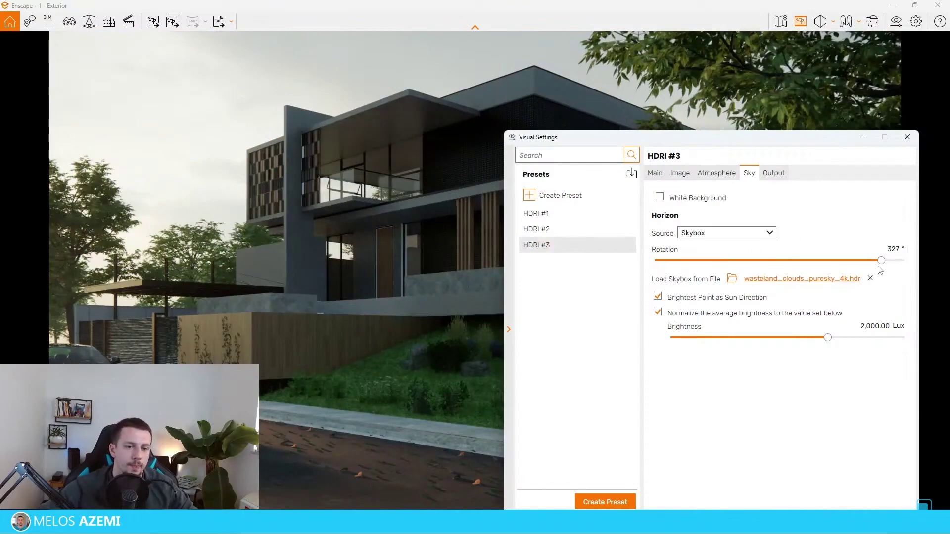
{"action": "left_click_drag", "start_coordinate": [881, 262], "coordinate": [851, 266]}
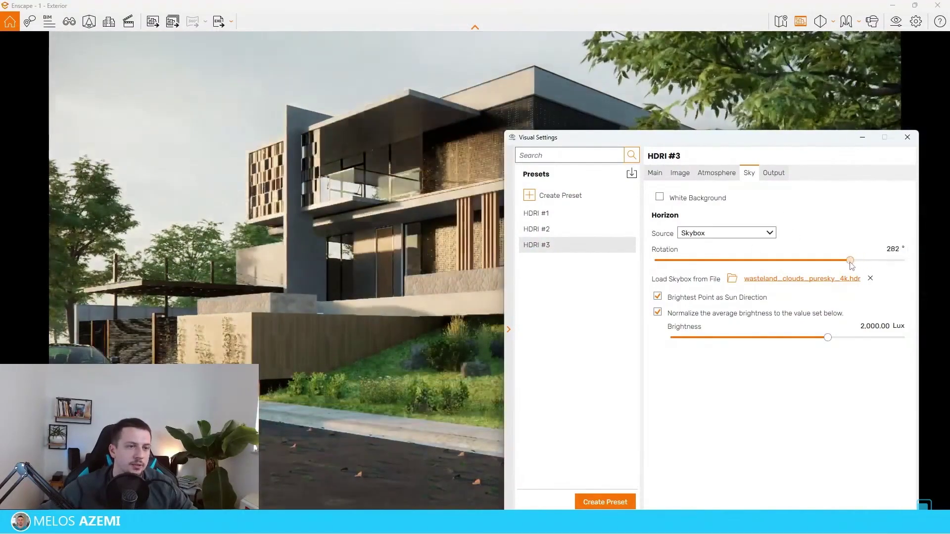
{"action": "left_click_drag", "start_coordinate": [747, 135], "coordinate": [747, 518]}
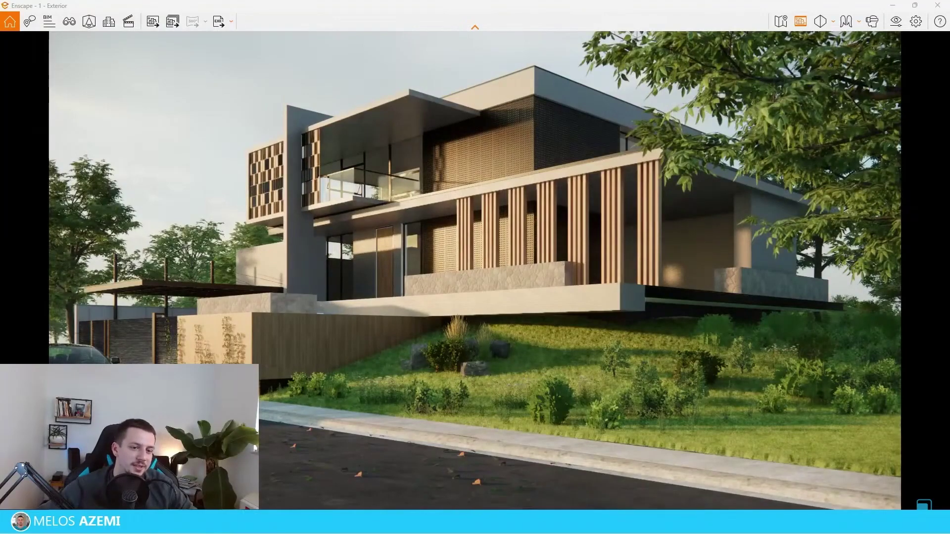
{"action": "left_click_drag", "start_coordinate": [747, 516], "coordinate": [949, 337]}
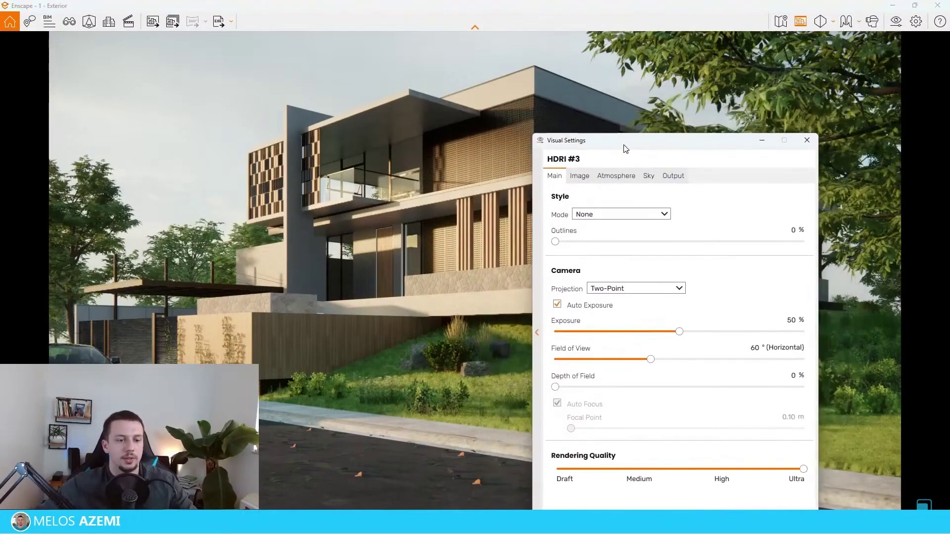
{"action": "left_click_drag", "start_coordinate": [625, 149], "coordinate": [684, 84]}
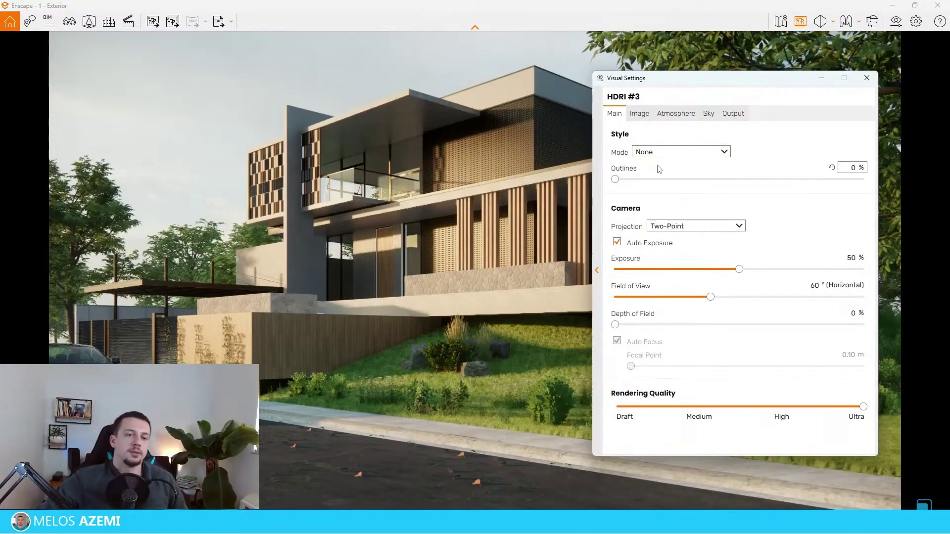
{"action": "left_click", "coordinate": [693, 154]}
{"action": "left_click", "coordinate": [692, 154]}
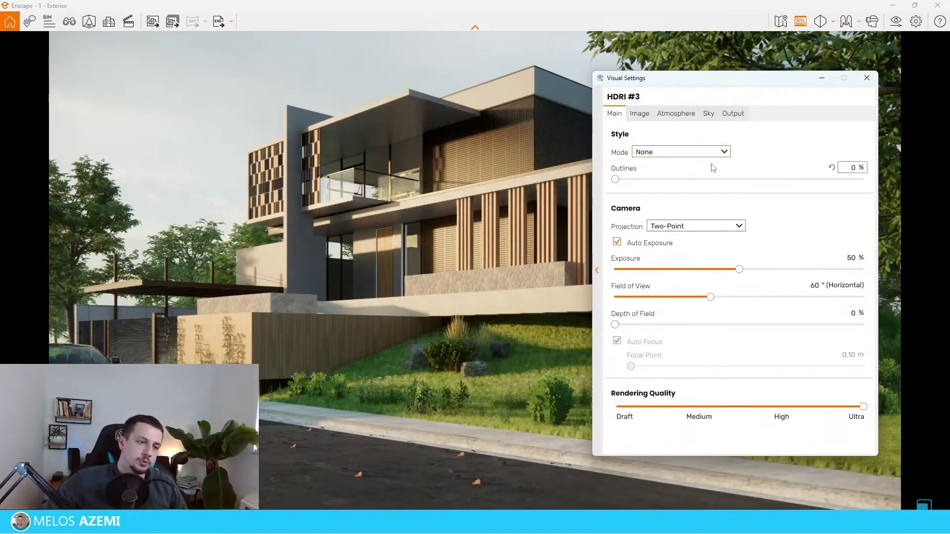
Set the camera's depth of field to 20% and move the settings off the house to judge the blur.
{"action": "left_click_drag", "start_coordinate": [693, 79], "coordinate": [698, 124]}
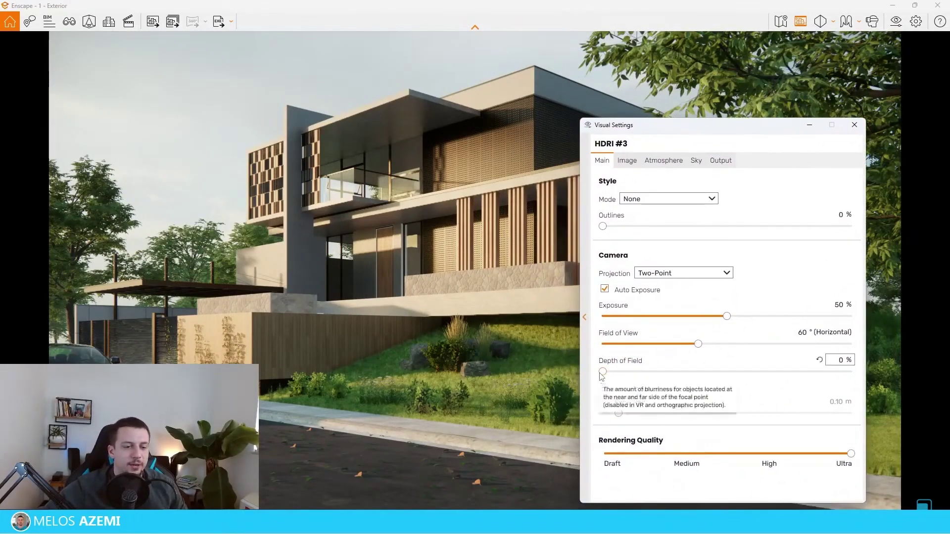
{"action": "left_click_drag", "start_coordinate": [604, 373], "coordinate": [657, 376]}
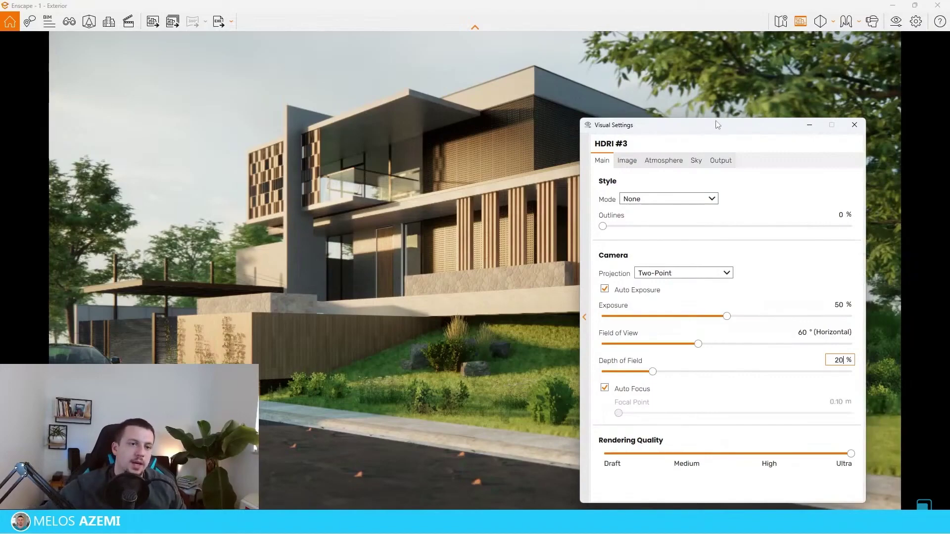
{"action": "left_click_drag", "start_coordinate": [723, 136], "coordinate": [729, 335]}
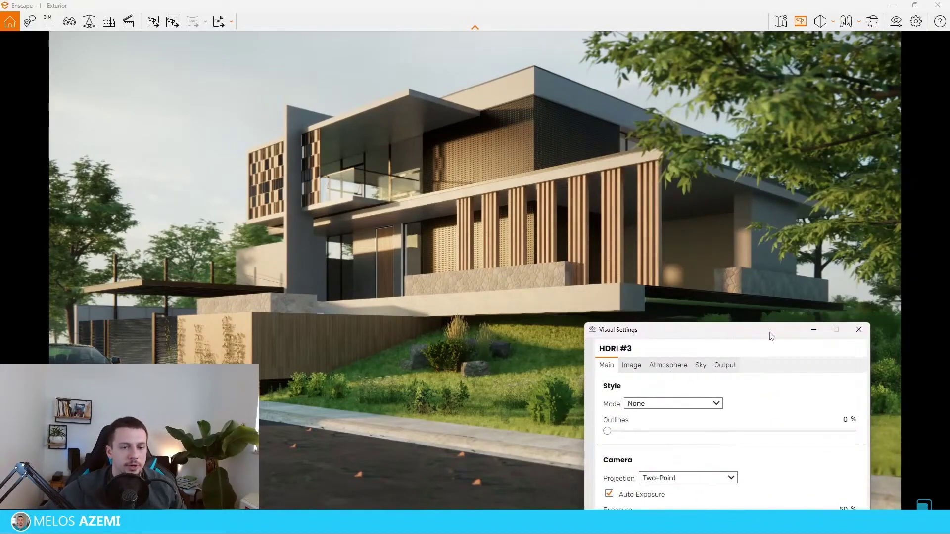
{"action": "left_click_drag", "start_coordinate": [770, 336], "coordinate": [789, 291]}
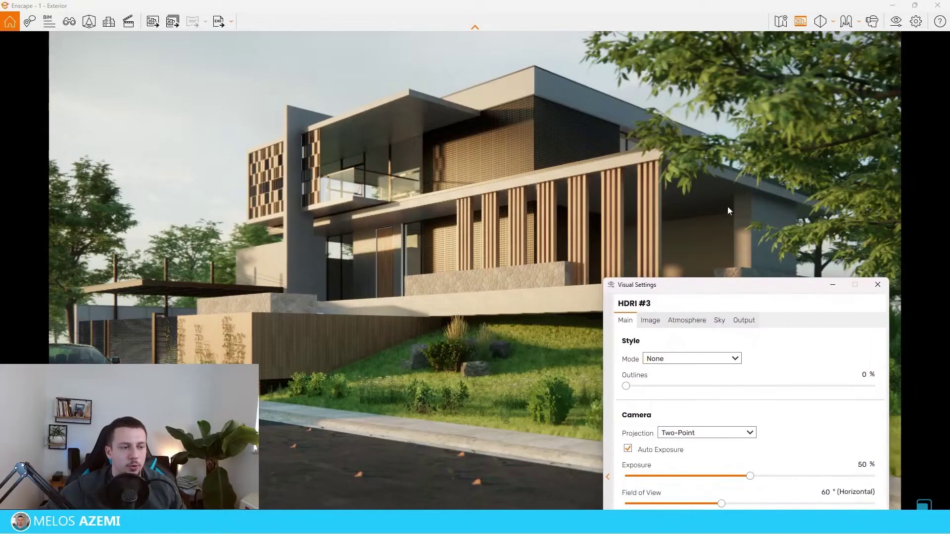
Disable Auto Focus, set the focal point to 30.33 m and uncover the render to check the focus.
{"action": "left_click_drag", "start_coordinate": [687, 288], "coordinate": [631, 87]}
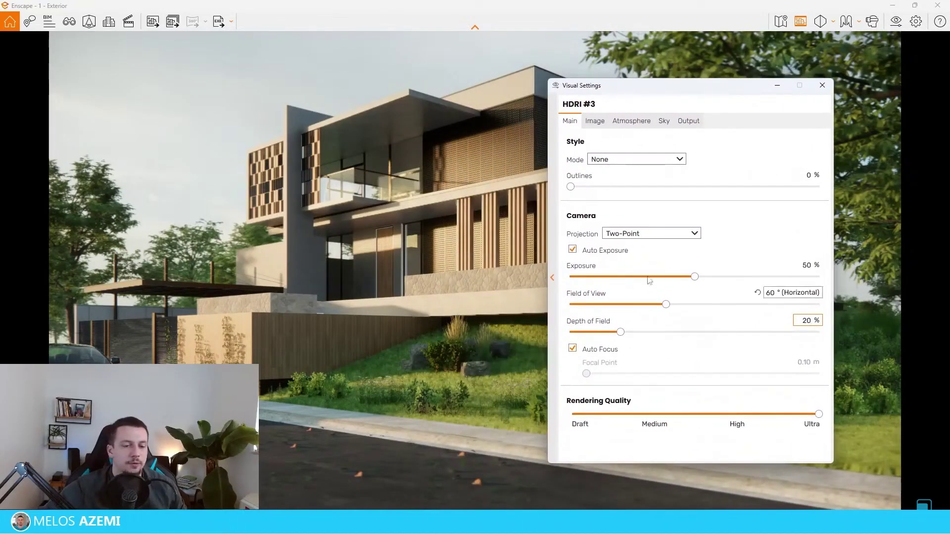
{"action": "left_click_drag", "start_coordinate": [692, 89], "coordinate": [720, 107]}
{"action": "left_click", "coordinate": [595, 415]}
{"action": "left_click_drag", "start_coordinate": [750, 390], "coordinate": [840, 361]}
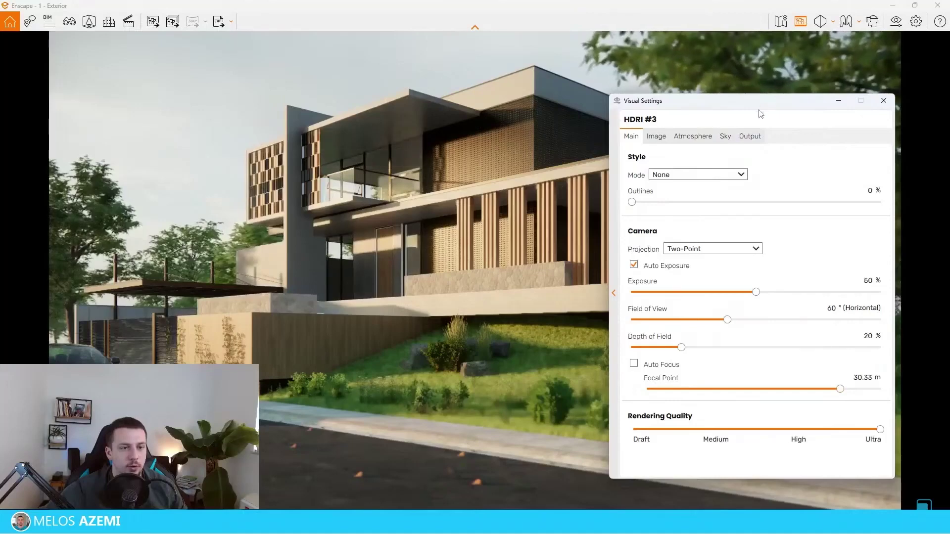
{"action": "left_click_drag", "start_coordinate": [759, 109], "coordinate": [599, 411]}
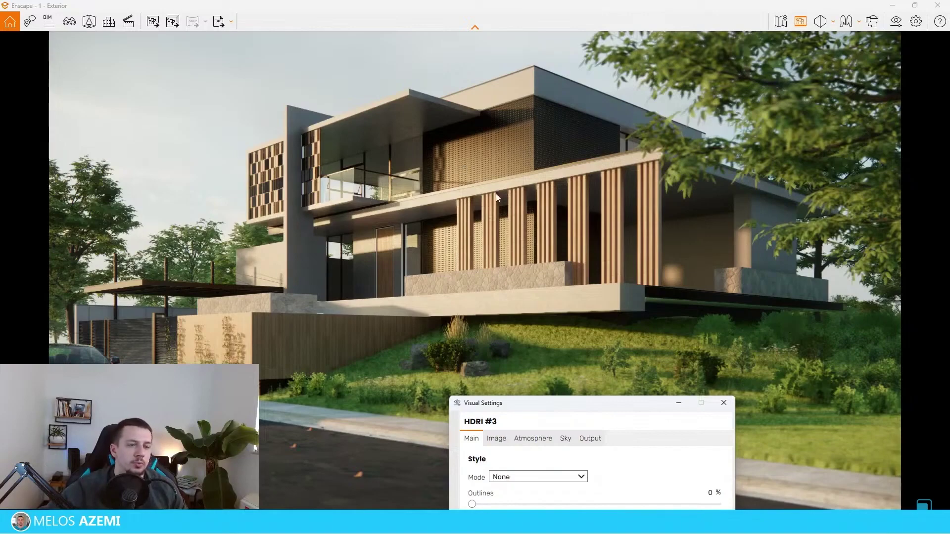
{"action": "left_click_drag", "start_coordinate": [637, 406], "coordinate": [592, 397]}
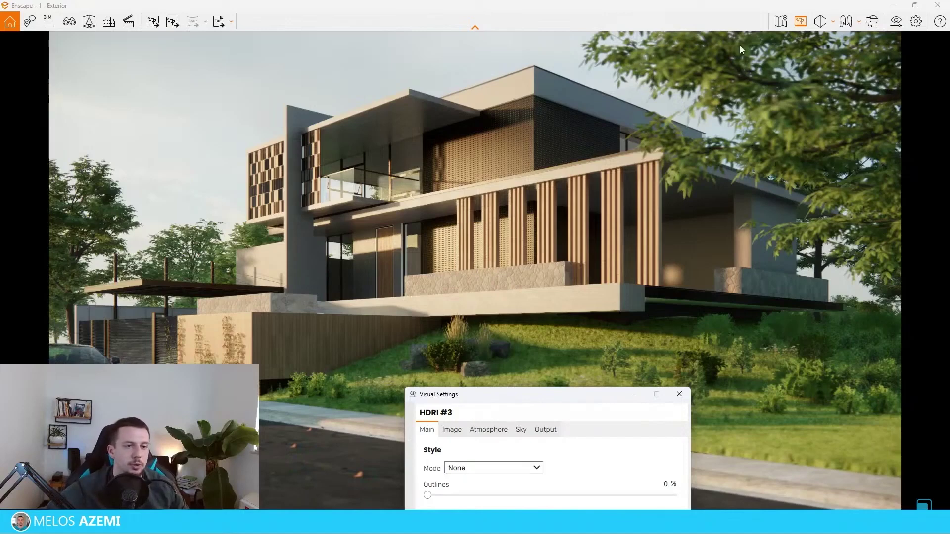
Reposition the HDRI #3 visual settings so they show in full beside the house and open the image corrections.
{"action": "left_click_drag", "start_coordinate": [535, 400], "coordinate": [519, 283]}
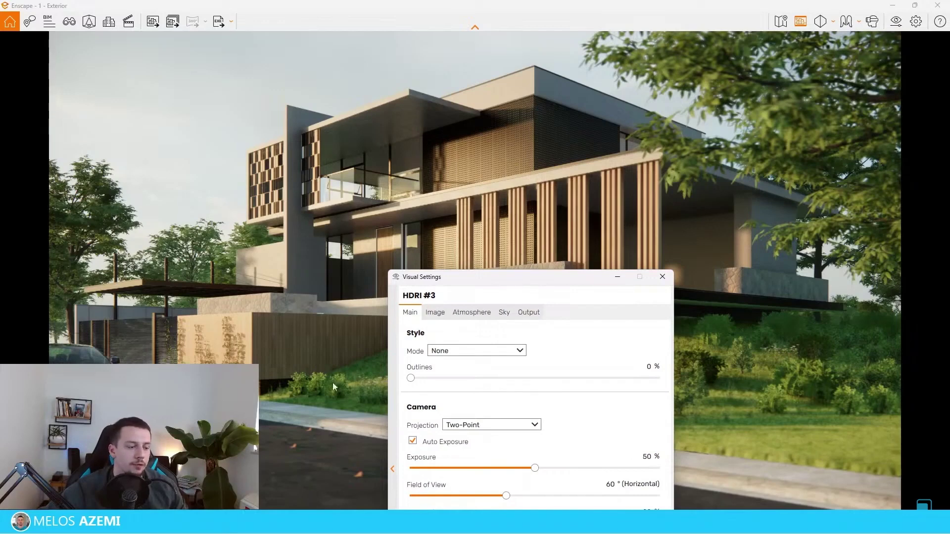
{"action": "left_click_drag", "start_coordinate": [490, 280], "coordinate": [585, 114]}
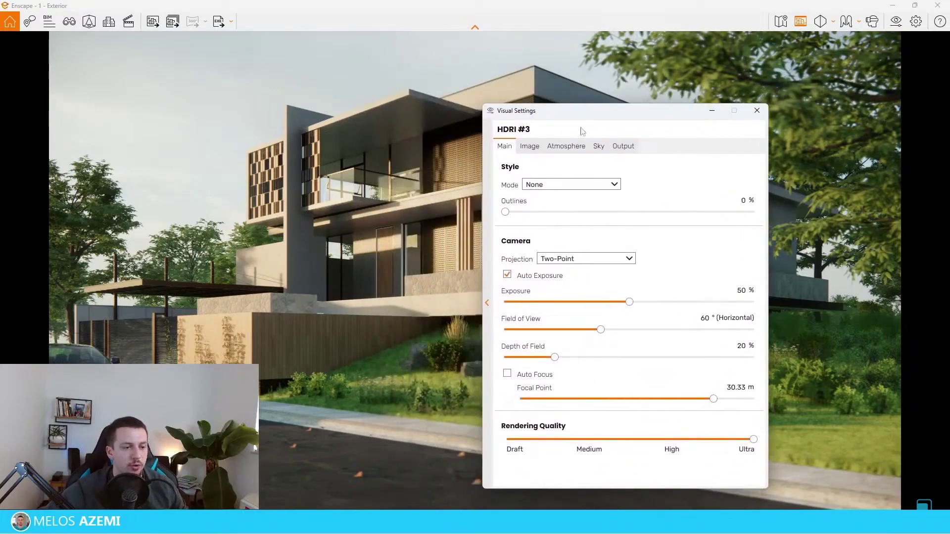
{"action": "left_click", "coordinate": [530, 147]}
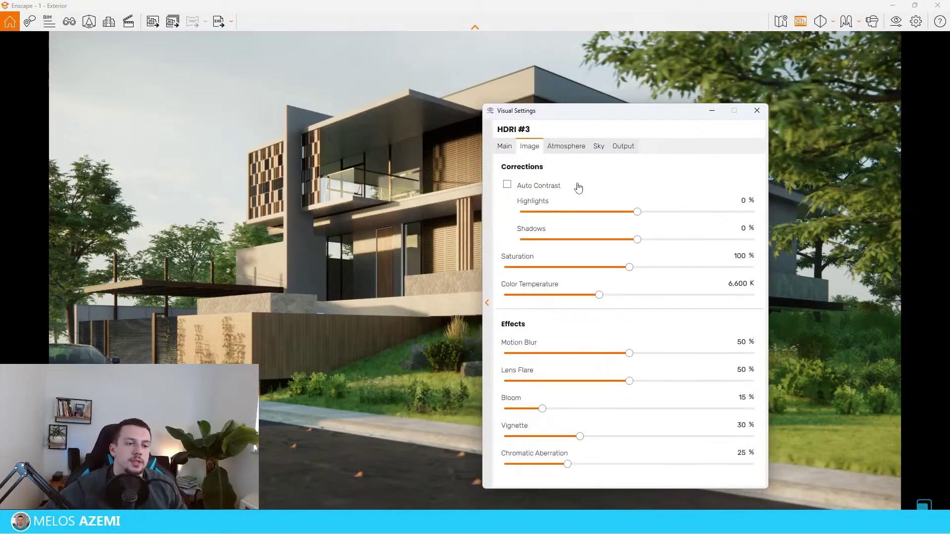
{"action": "left_click_drag", "start_coordinate": [610, 119], "coordinate": [649, 162]}
{"action": "left_click", "coordinate": [593, 158]}
{"action": "left_click", "coordinate": [613, 227]}
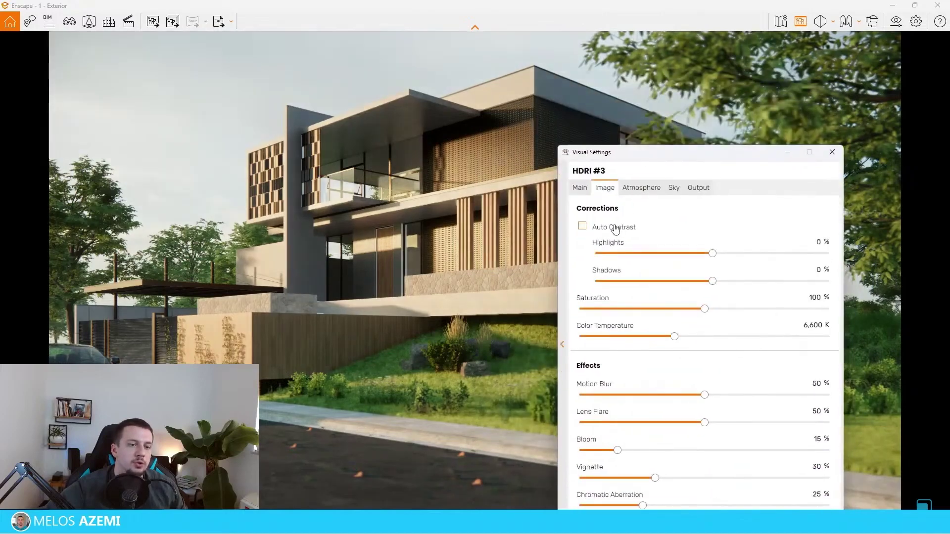
Try Highlights at -2% and Shadows at -11%, and reset both to their defaults.
{"action": "mouse_move", "coordinate": [713, 254]}
{"action": "left_mouse_down"}
{"action": "mouse_move", "coordinate": [830, 255]}
{"action": "mouse_move", "coordinate": [623, 259]}
{"action": "mouse_move", "coordinate": [717, 267]}
{"action": "mouse_move", "coordinate": [579, 286]}
{"action": "mouse_move", "coordinate": [700, 282]}
{"action": "mouse_move", "coordinate": [703, 257]}
{"action": "mouse_move", "coordinate": [710, 259]}
{"action": "left_mouse_up"}
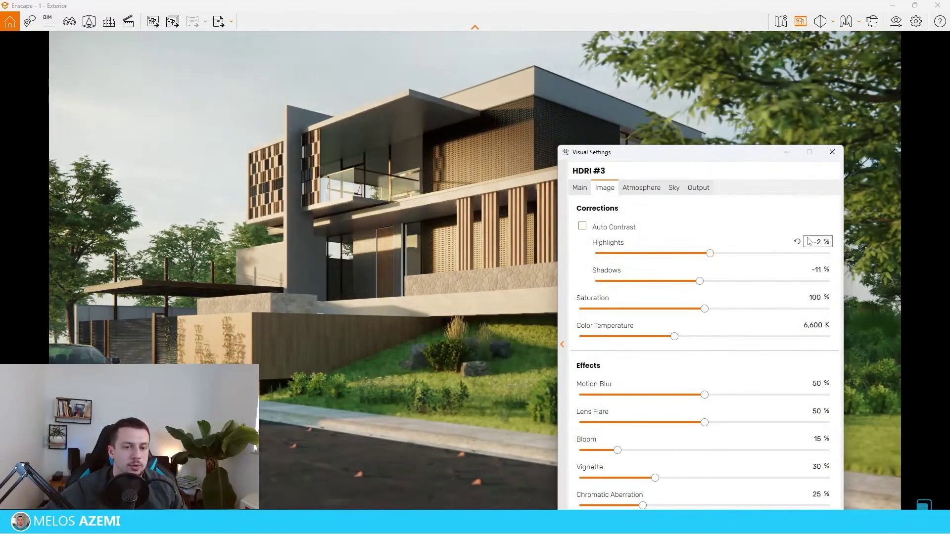
{"action": "left_click", "coordinate": [797, 243]}
{"action": "left_click", "coordinate": [798, 270]}
Enable Auto Contrast for HDRI #3 and set the saturation to 102%.
{"action": "left_click", "coordinate": [583, 226]}
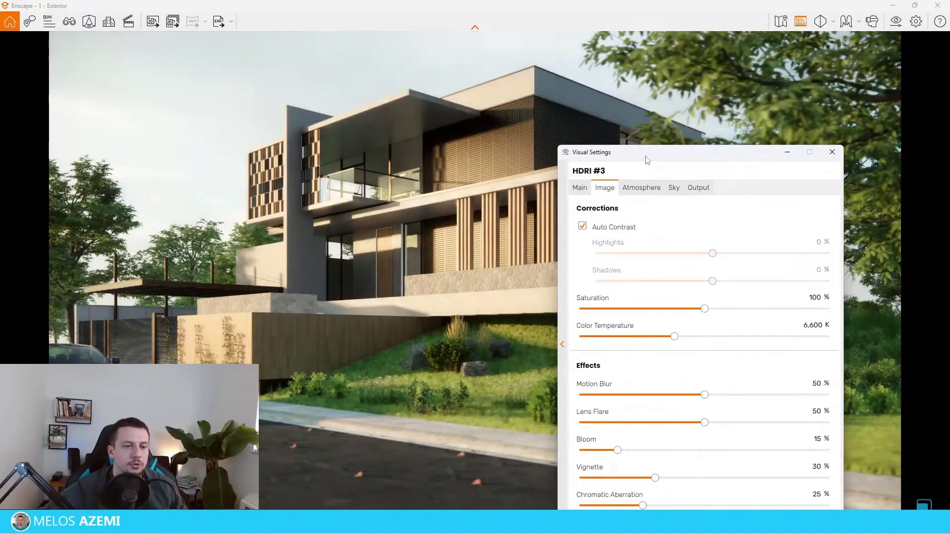
{"action": "left_click_drag", "start_coordinate": [646, 157], "coordinate": [689, 119]}
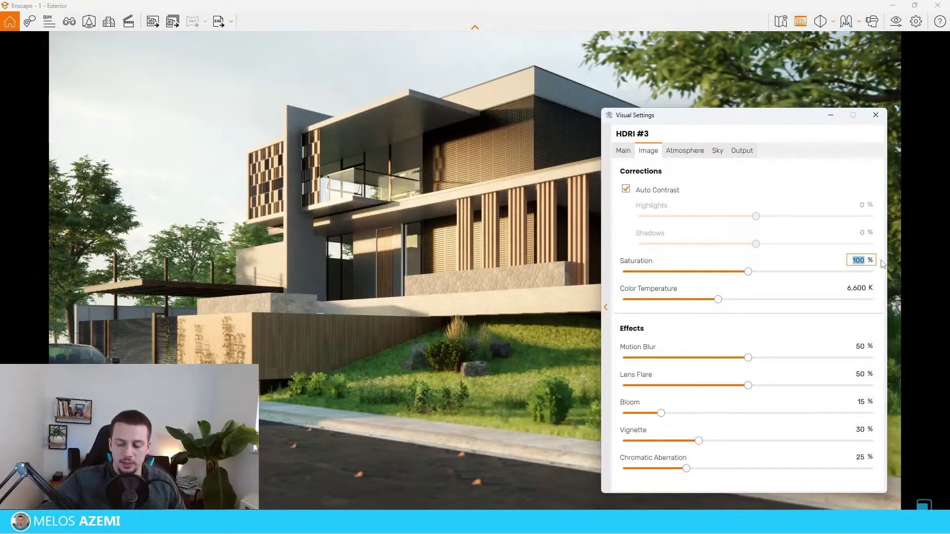
{"action": "mouse_move", "coordinate": [767, 113]}
{"action": "left_mouse_down"}
{"action": "mouse_move", "coordinate": [798, 196]}
{"action": "mouse_move", "coordinate": [786, 517]}
{"action": "mouse_move", "coordinate": [726, 137]}
{"action": "mouse_move", "coordinate": [756, 125]}
{"action": "left_mouse_up"}
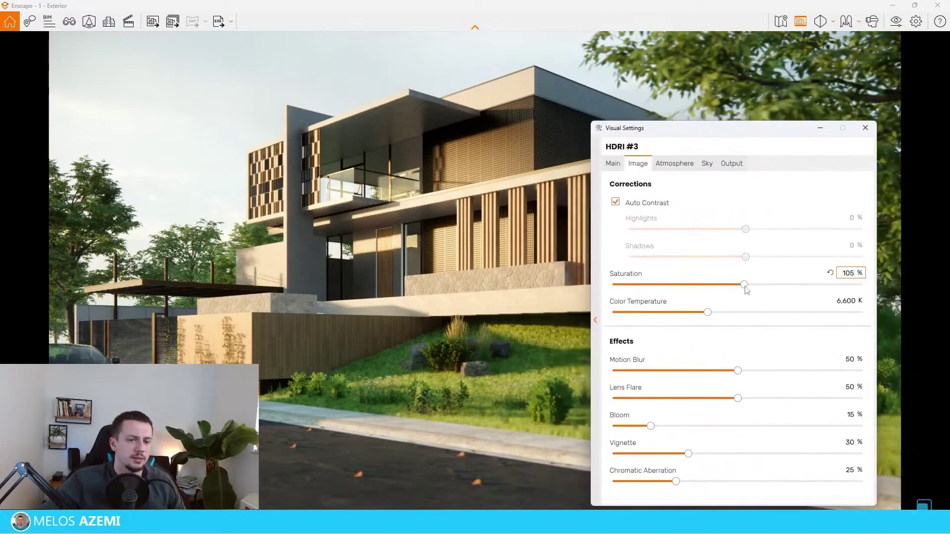
{"action": "mouse_move", "coordinate": [747, 289]}
{"action": "left_mouse_down"}
{"action": "mouse_move", "coordinate": [719, 288]}
{"action": "mouse_move", "coordinate": [741, 289]}
{"action": "left_mouse_up"}
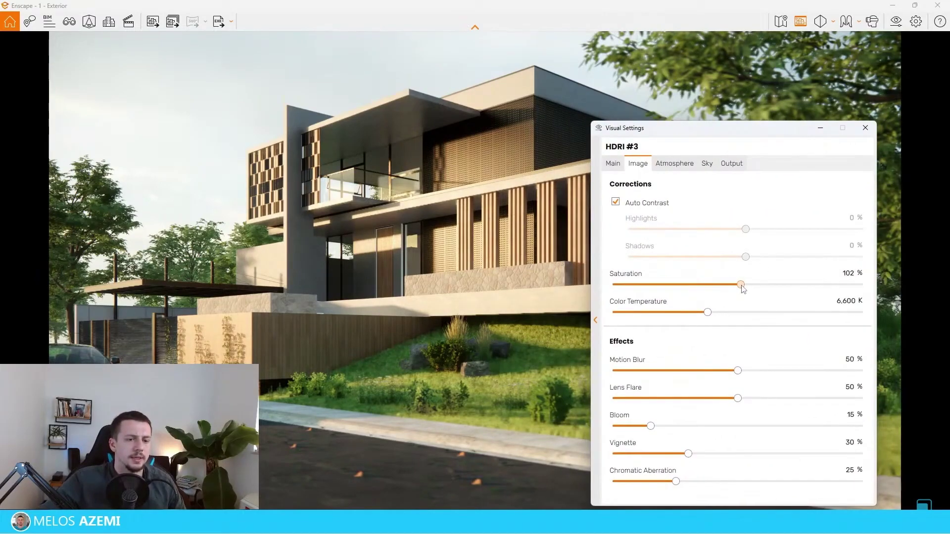
Cool the image by setting the color temperature to 9,639 K and uncover the render to check the tone.
{"action": "left_click_drag", "start_coordinate": [667, 127], "coordinate": [640, 93]}
{"action": "left_click_drag", "start_coordinate": [681, 278], "coordinate": [743, 263]}
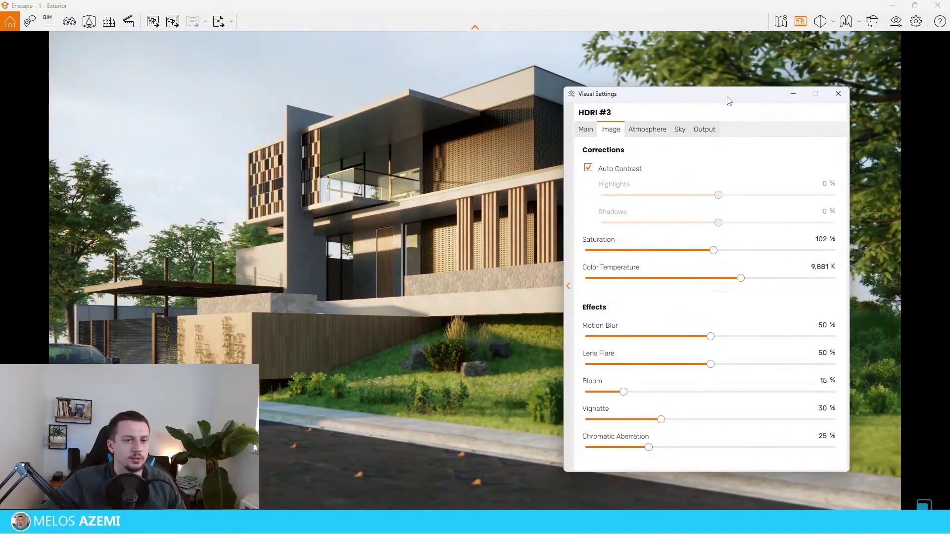
{"action": "left_click", "coordinate": [838, 94]}
{"action": "left_click_drag", "start_coordinate": [683, 514], "coordinate": [710, 154]}
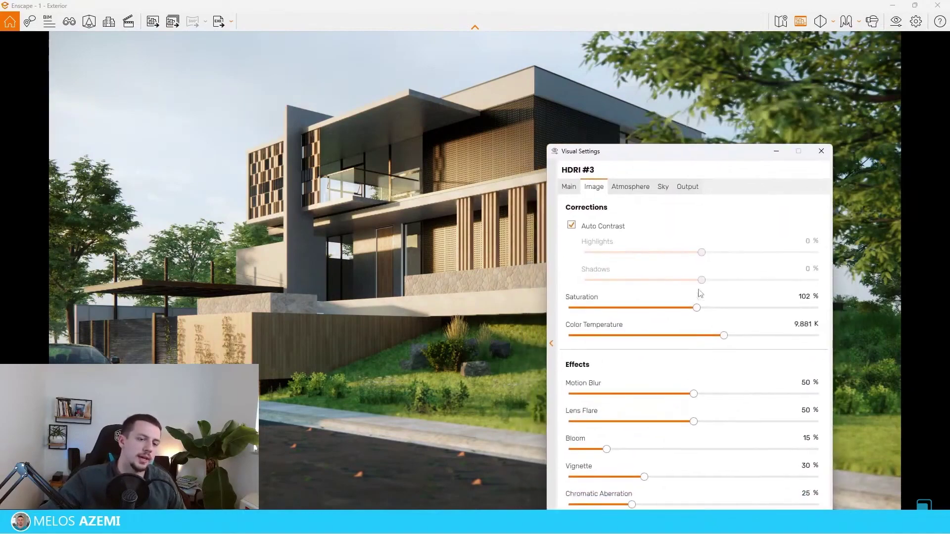
{"action": "mouse_move", "coordinate": [724, 336]}
{"action": "left_mouse_down"}
{"action": "mouse_move", "coordinate": [601, 319]}
{"action": "mouse_move", "coordinate": [747, 348]}
{"action": "mouse_move", "coordinate": [706, 345]}
{"action": "mouse_move", "coordinate": [722, 345]}
{"action": "left_mouse_up"}
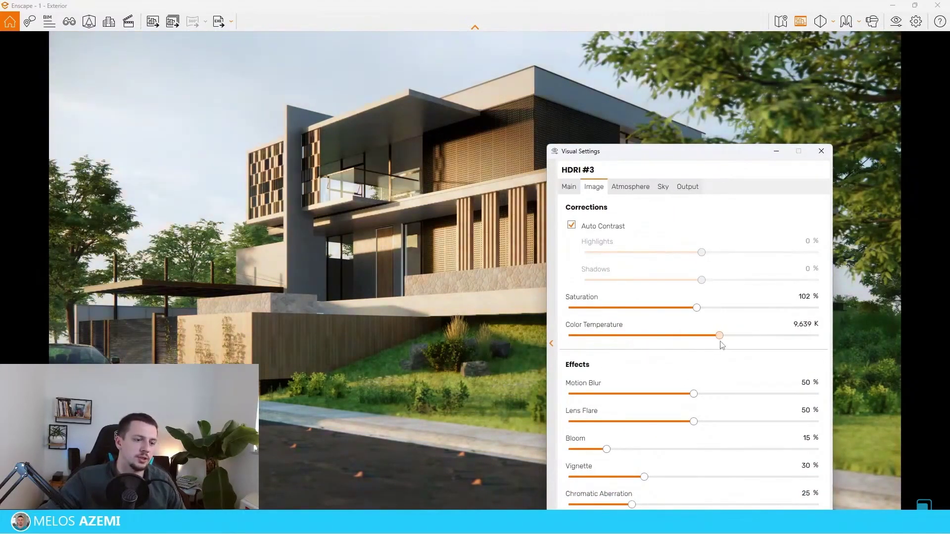
{"action": "left_click", "coordinate": [822, 151]}
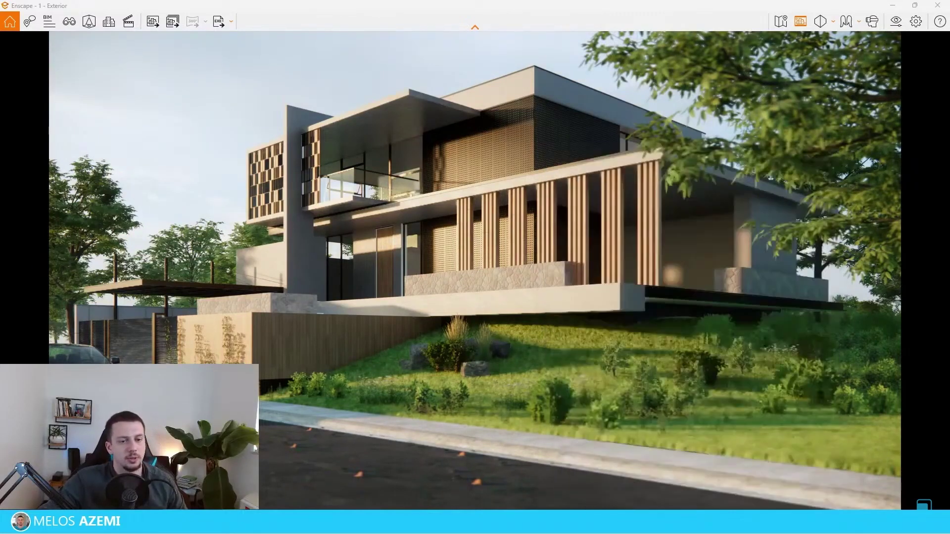
Set the motion blur, lens flare, bloom and chromatic aberration effects to 0%.
{"action": "left_click_drag", "start_coordinate": [723, 519], "coordinate": [720, 108]}
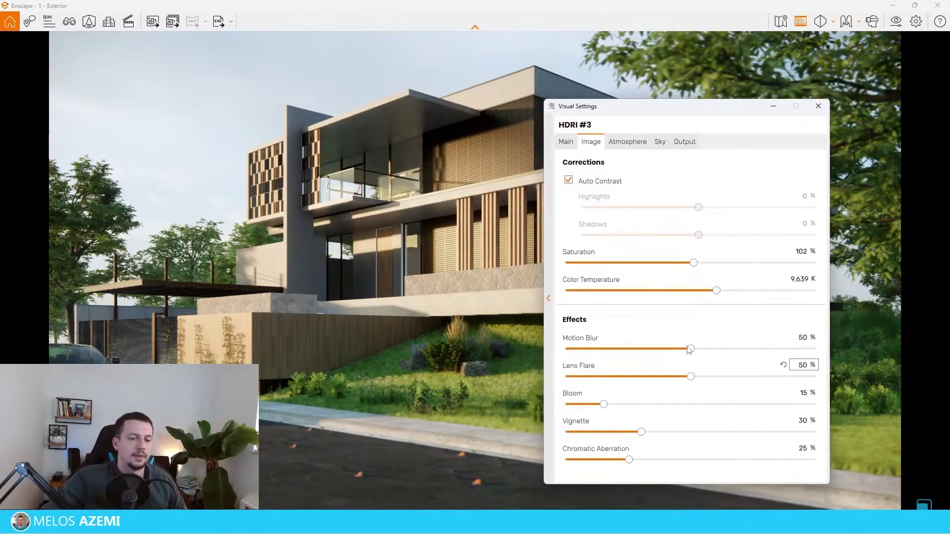
{"action": "left_click_drag", "start_coordinate": [688, 348], "coordinate": [566, 348]}
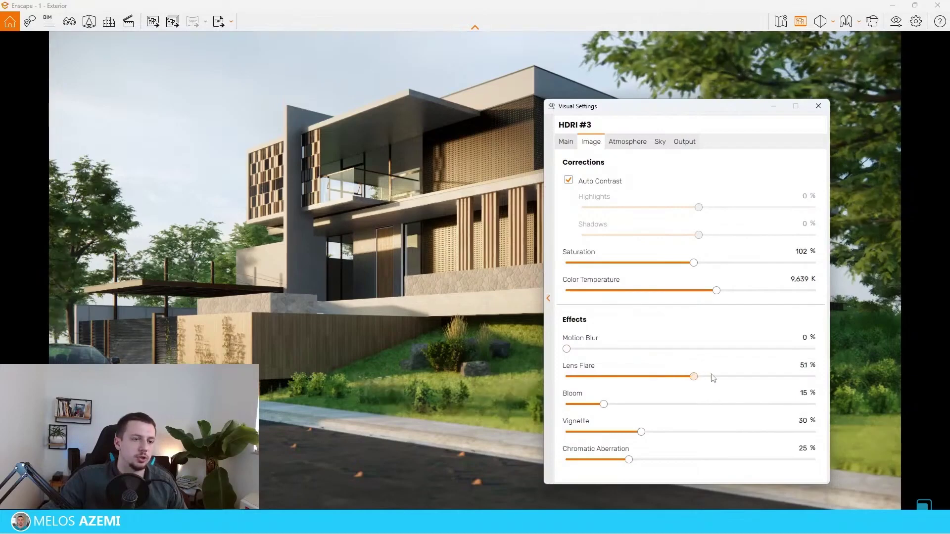
{"action": "left_click_drag", "start_coordinate": [691, 376], "coordinate": [497, 379]}
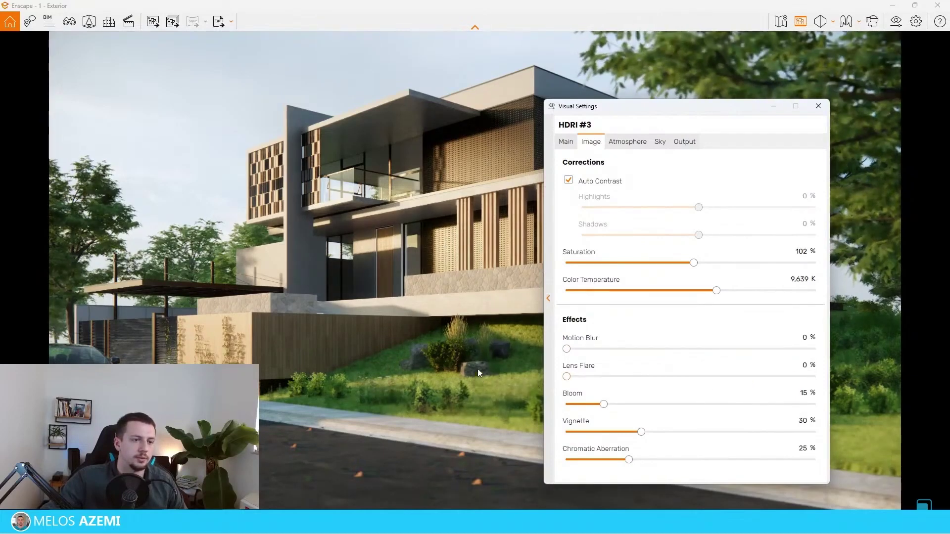
{"action": "left_click_drag", "start_coordinate": [603, 404], "coordinate": [559, 404]}
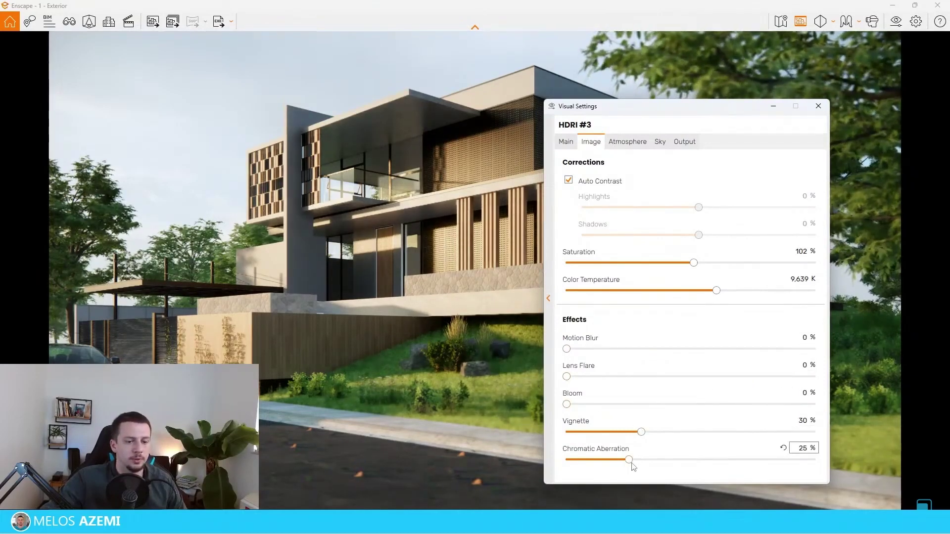
{"action": "left_click_drag", "start_coordinate": [629, 461], "coordinate": [513, 462]}
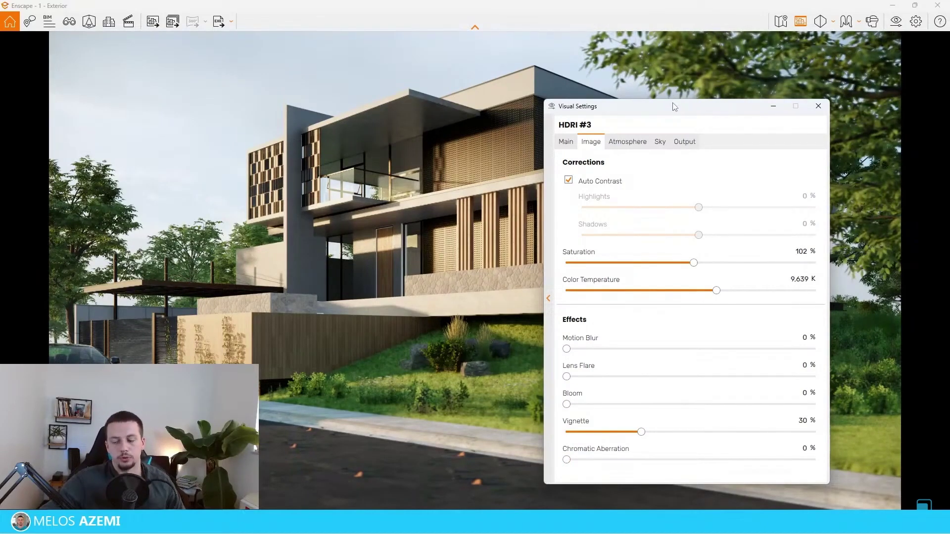
Add atmospheric fog with an intensity of 26% and a height of 36 m.
{"action": "left_click", "coordinate": [625, 143]}
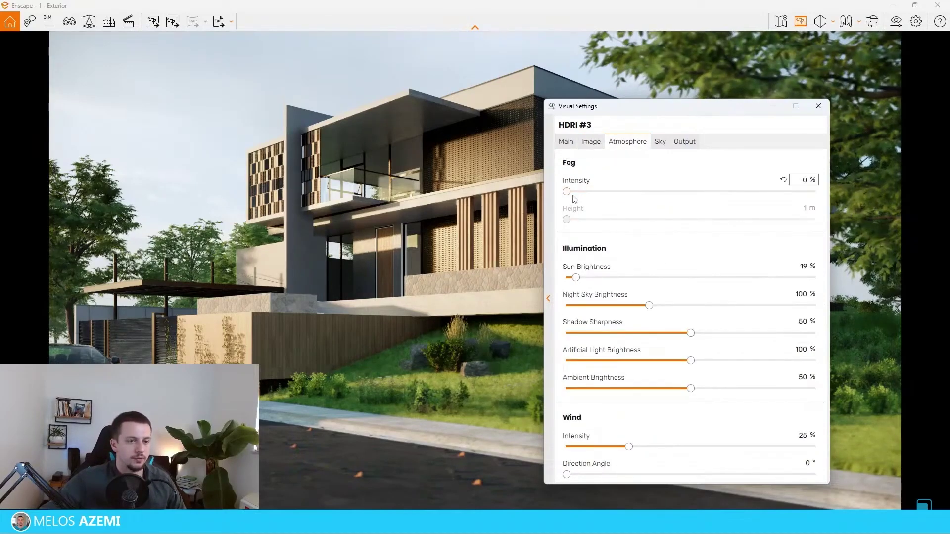
{"action": "left_click_drag", "start_coordinate": [566, 192], "coordinate": [571, 192]}
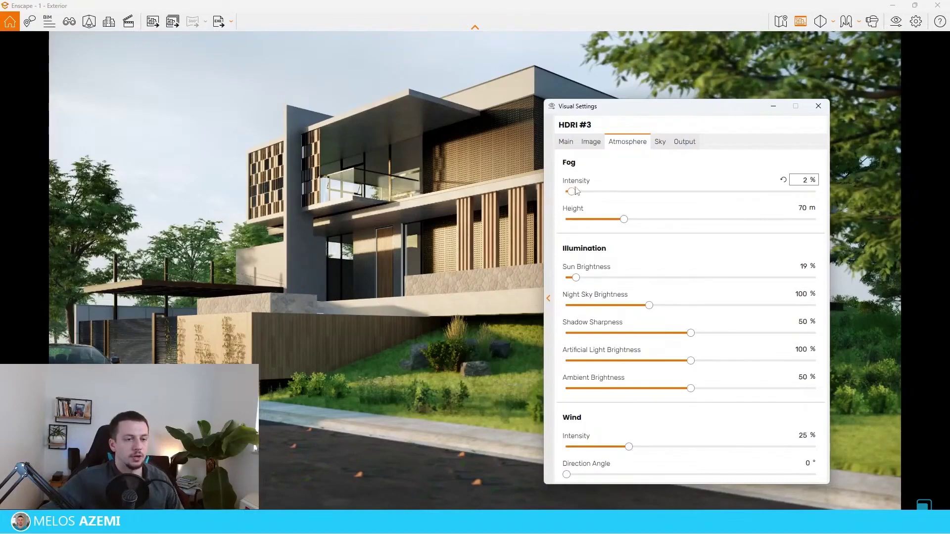
{"action": "left_click_drag", "start_coordinate": [571, 191], "coordinate": [596, 219]}
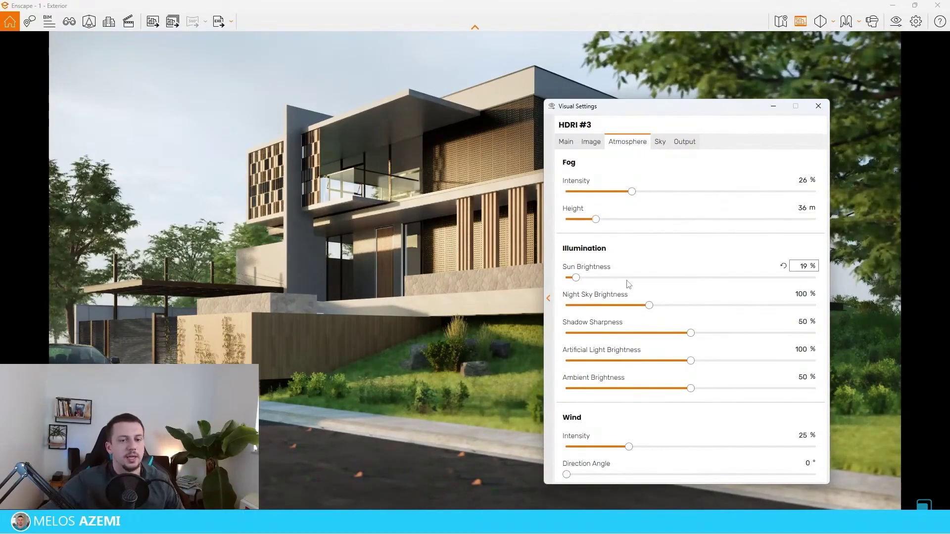
Raise the shadow sharpness to 100%, and lower it to its minimum to compare the shadow edges on the house.
{"action": "left_click_drag", "start_coordinate": [664, 117], "coordinate": [720, 85]}
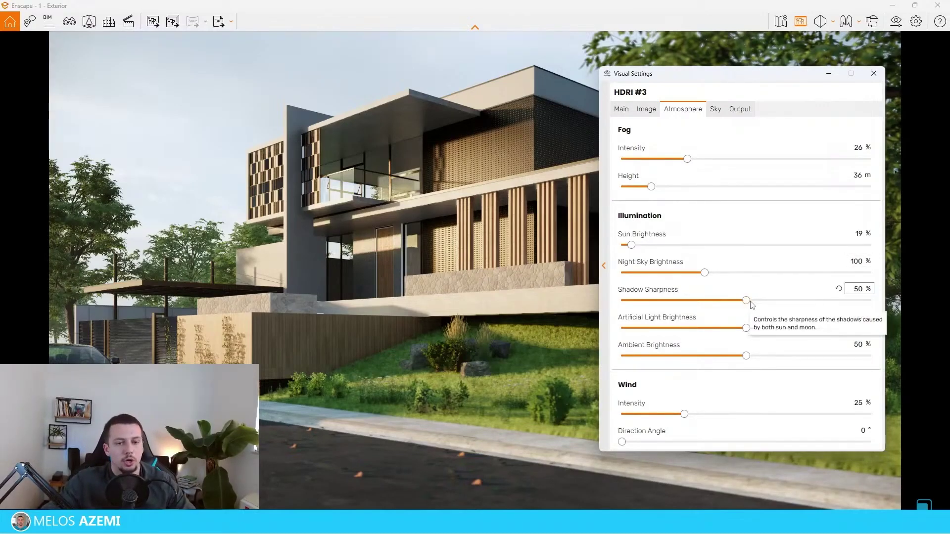
{"action": "left_click_drag", "start_coordinate": [749, 306], "coordinate": [871, 300]}
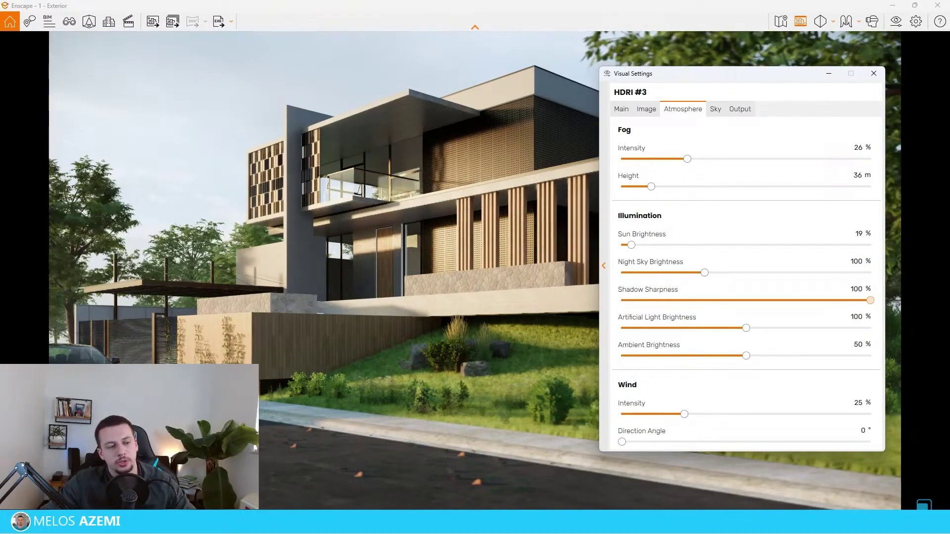
{"action": "left_click_drag", "start_coordinate": [738, 77], "coordinate": [707, 71]}
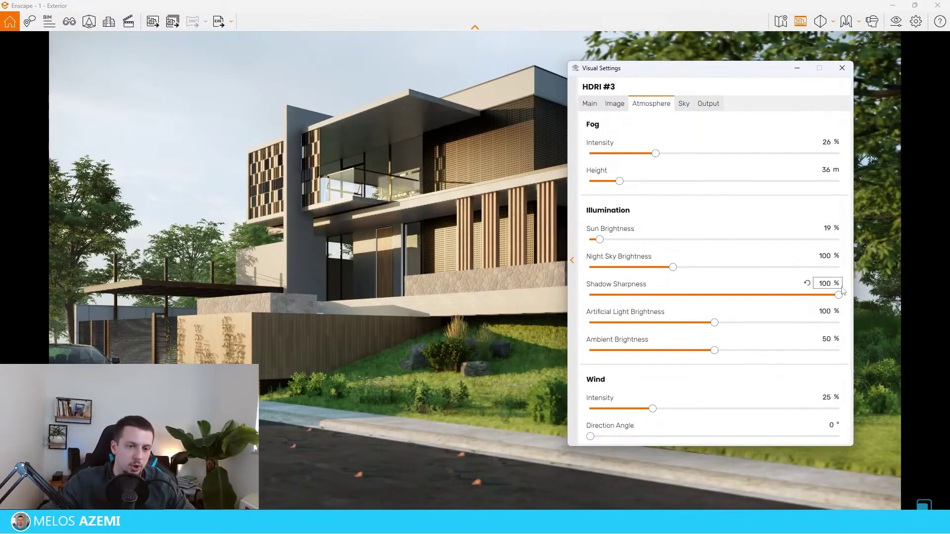
{"action": "left_click_drag", "start_coordinate": [839, 296], "coordinate": [587, 296]}
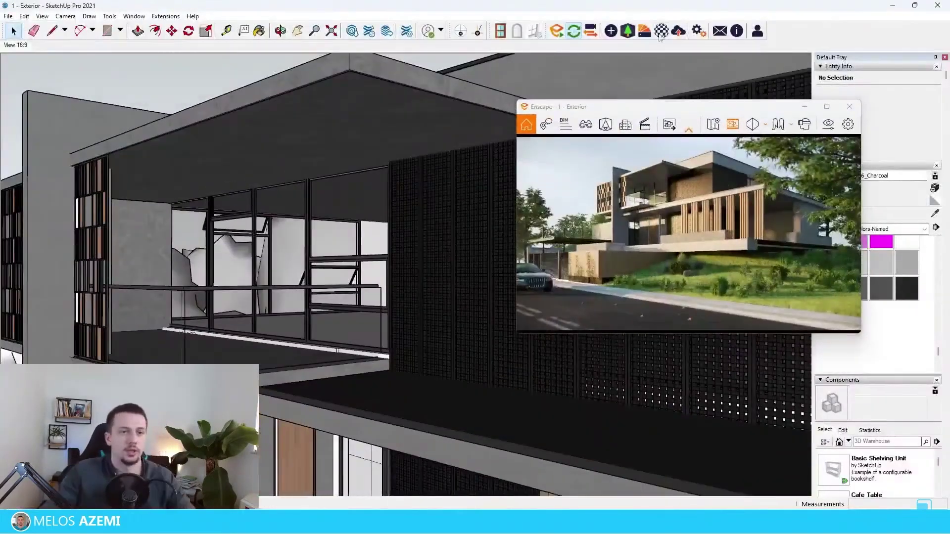
Switch to SketchUp, sample the balcony window glass (Glass_Window_Neutral) into the Enscape Material Editor and maximize the render to check the glass.
{"action": "left_click", "coordinate": [661, 31]}
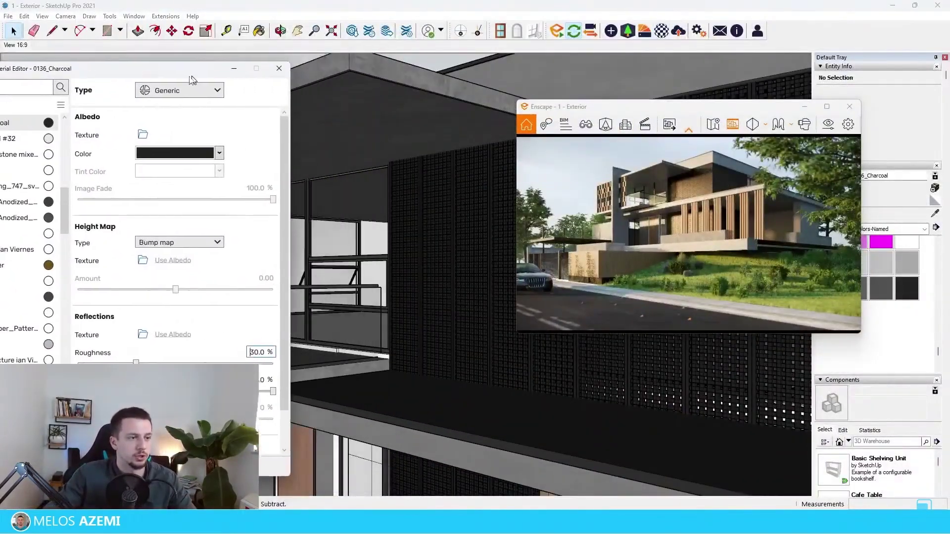
{"action": "key", "text": "b"}
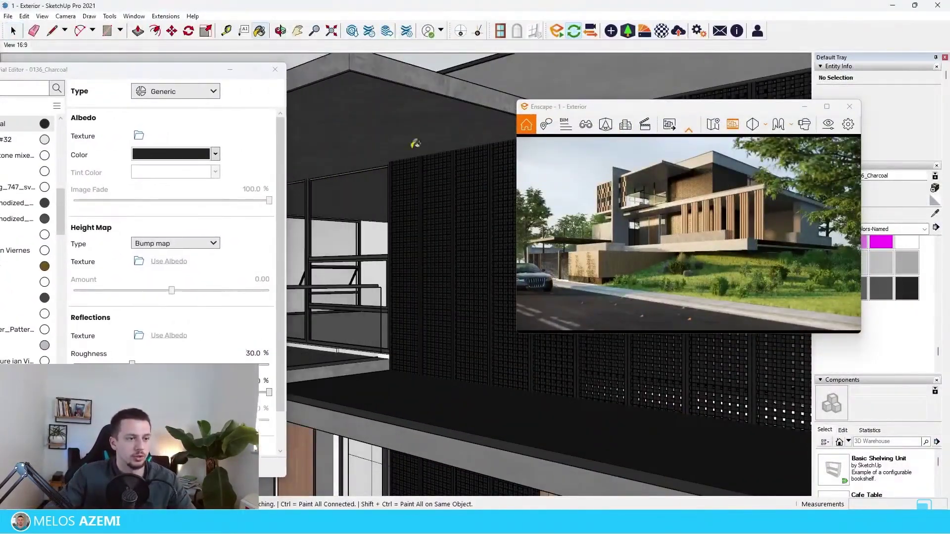
{"action": "left_click", "coordinate": [374, 216], "text": "alt"}
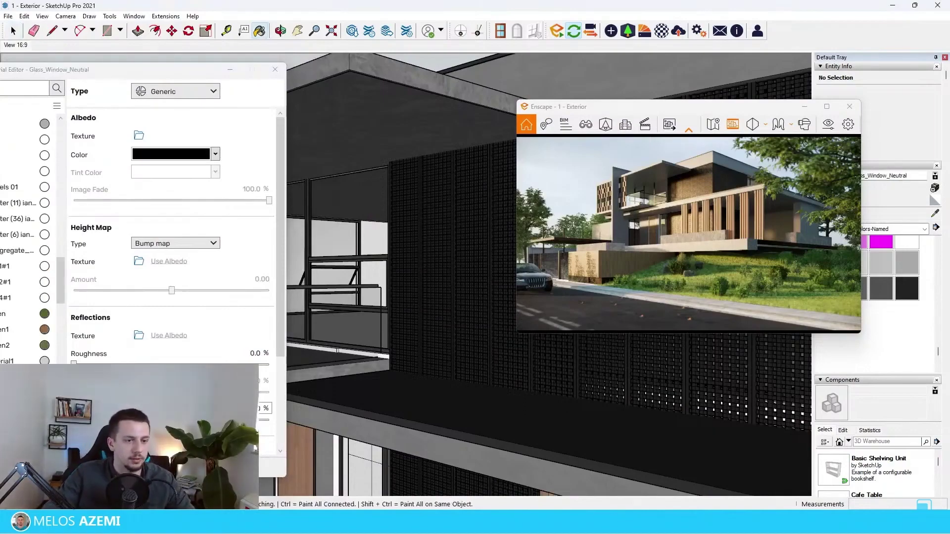
{"action": "left_click", "coordinate": [827, 106]}
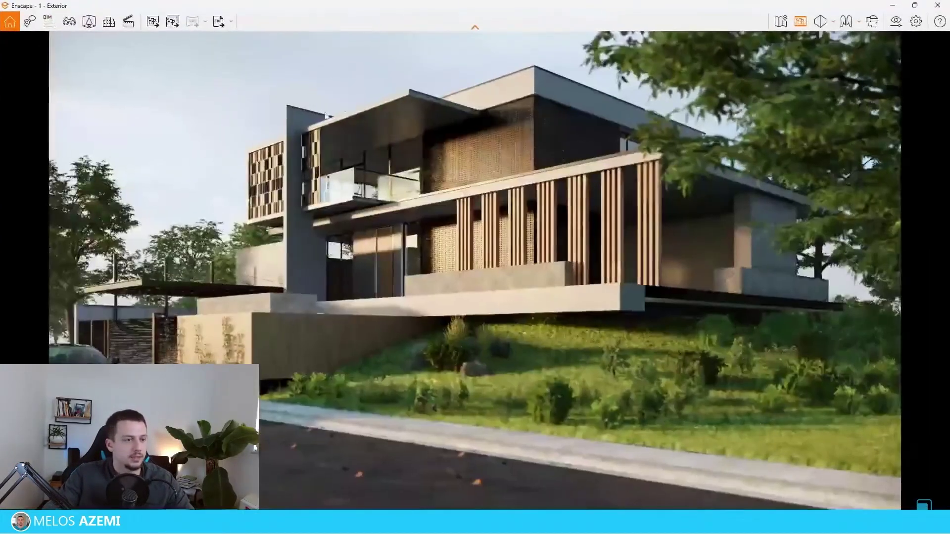